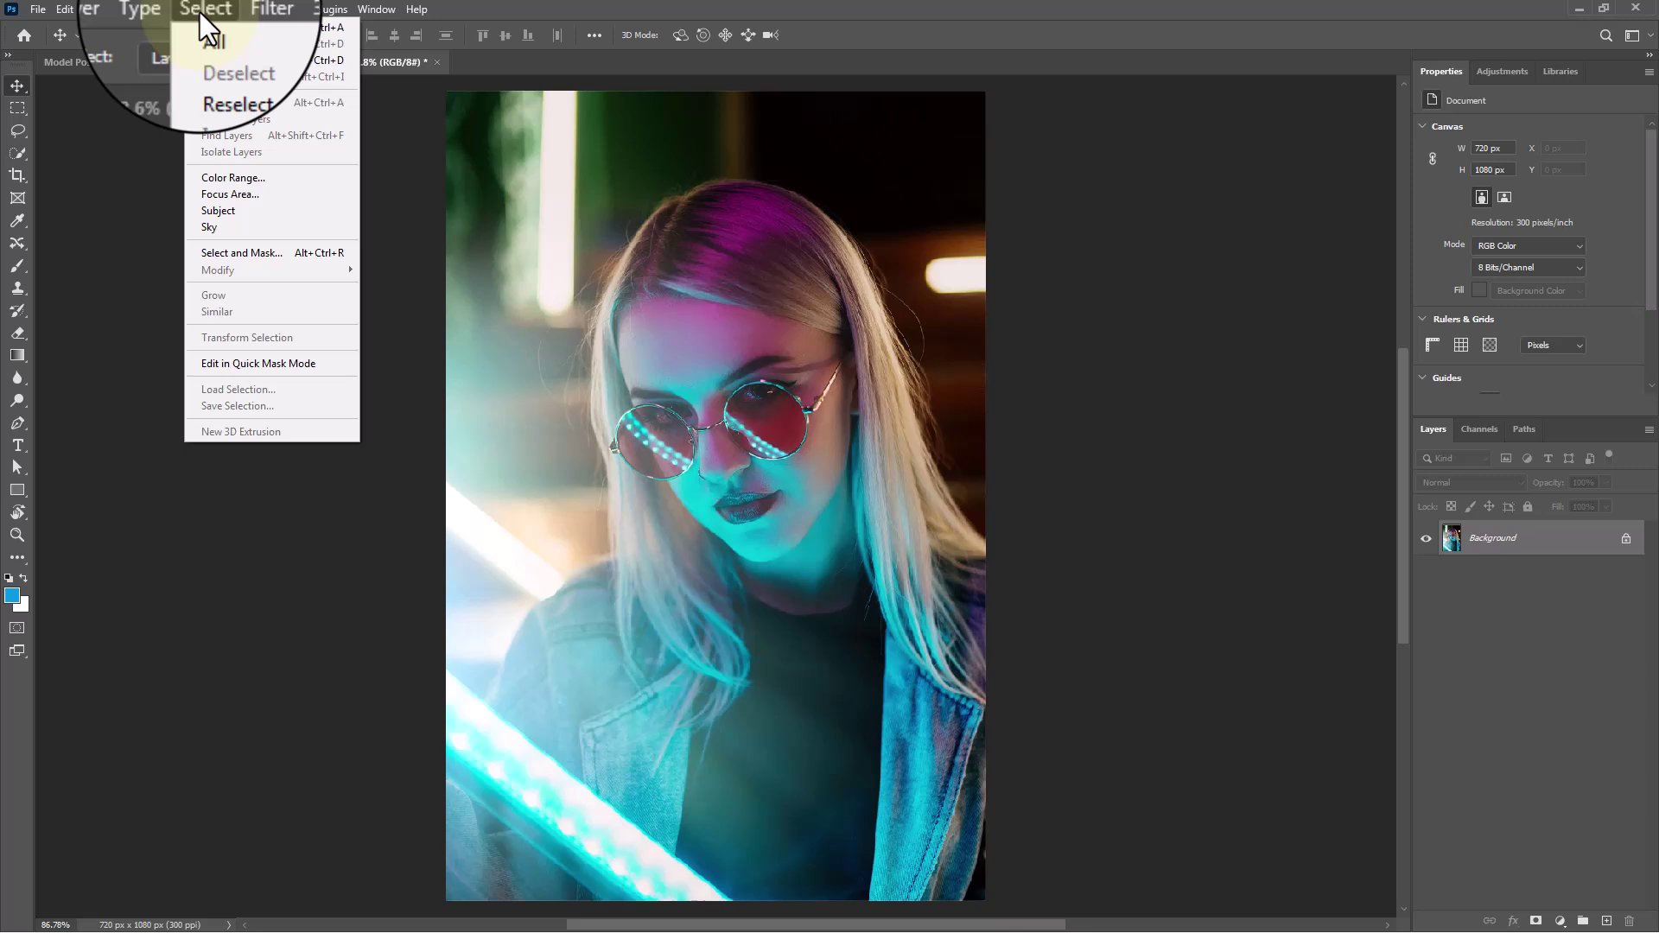
Step: Select the woman as the subject, mask out the background, and rename the layer Model
left_click(221, 210)
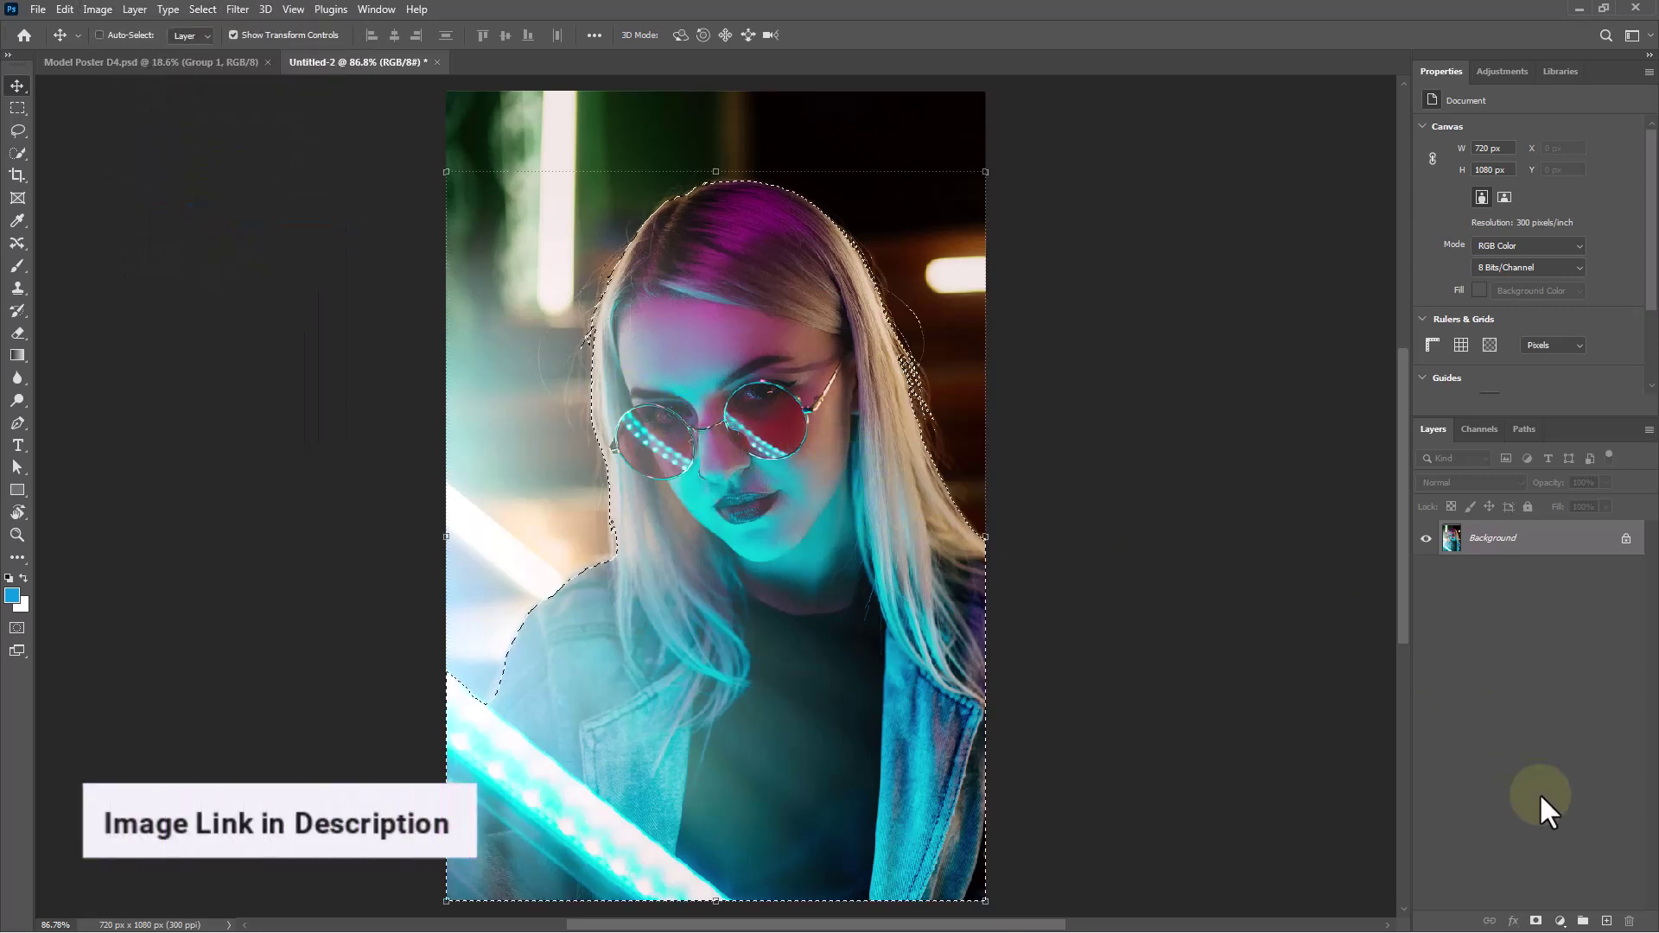
left_click(1536, 919)
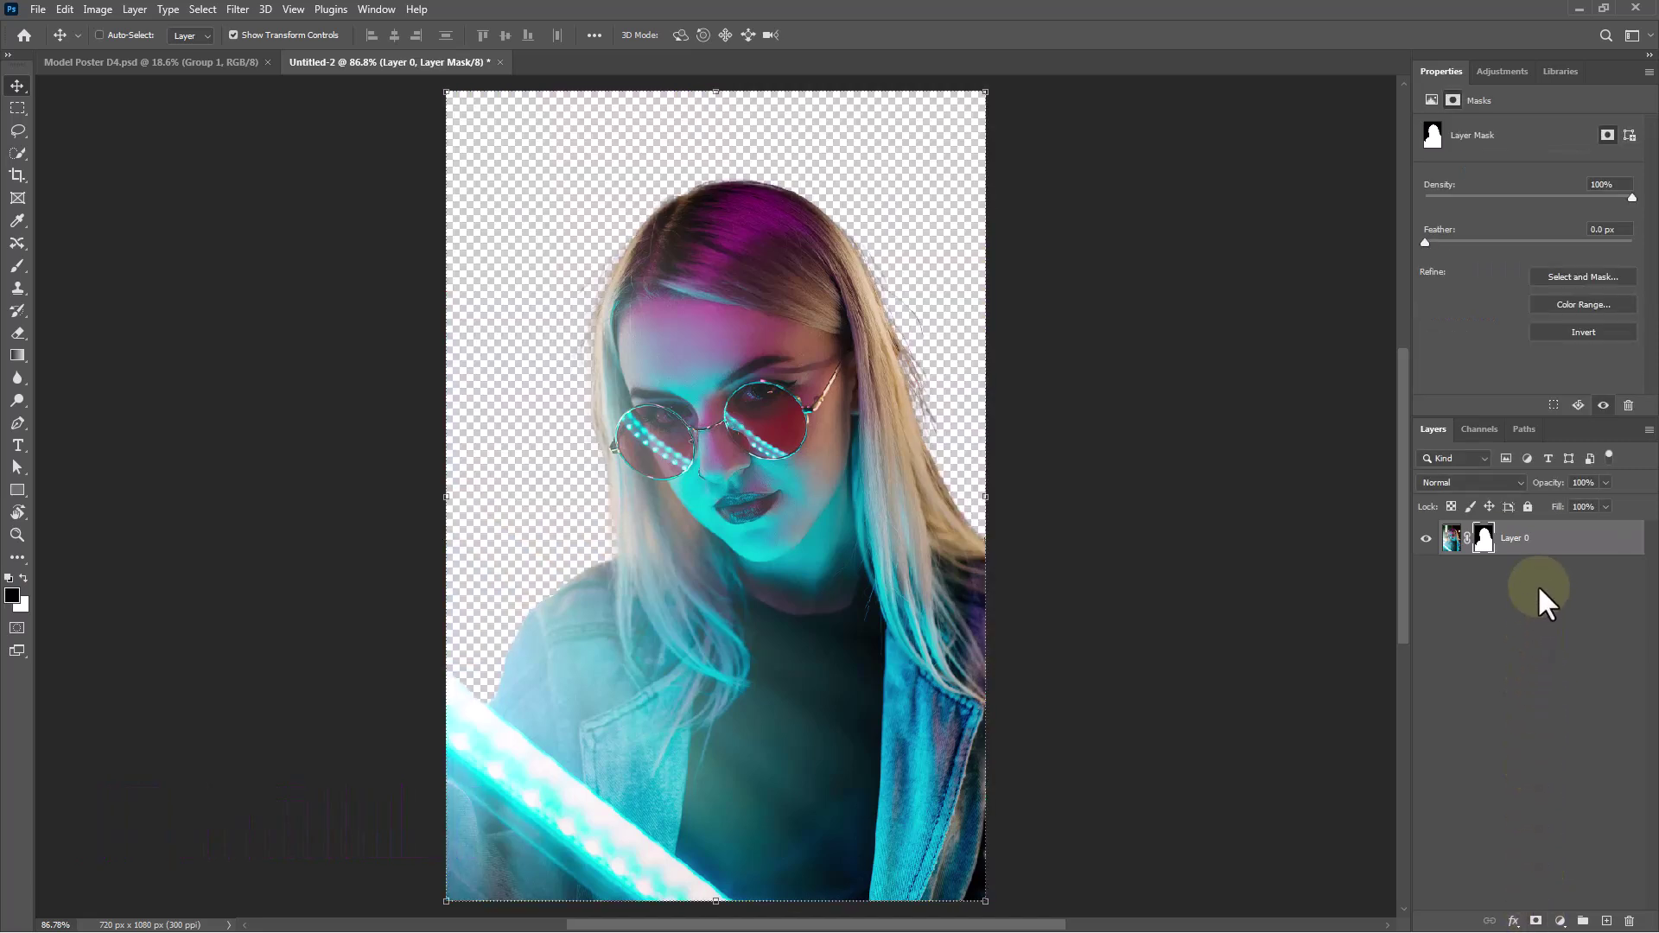
double_click(1515, 538)
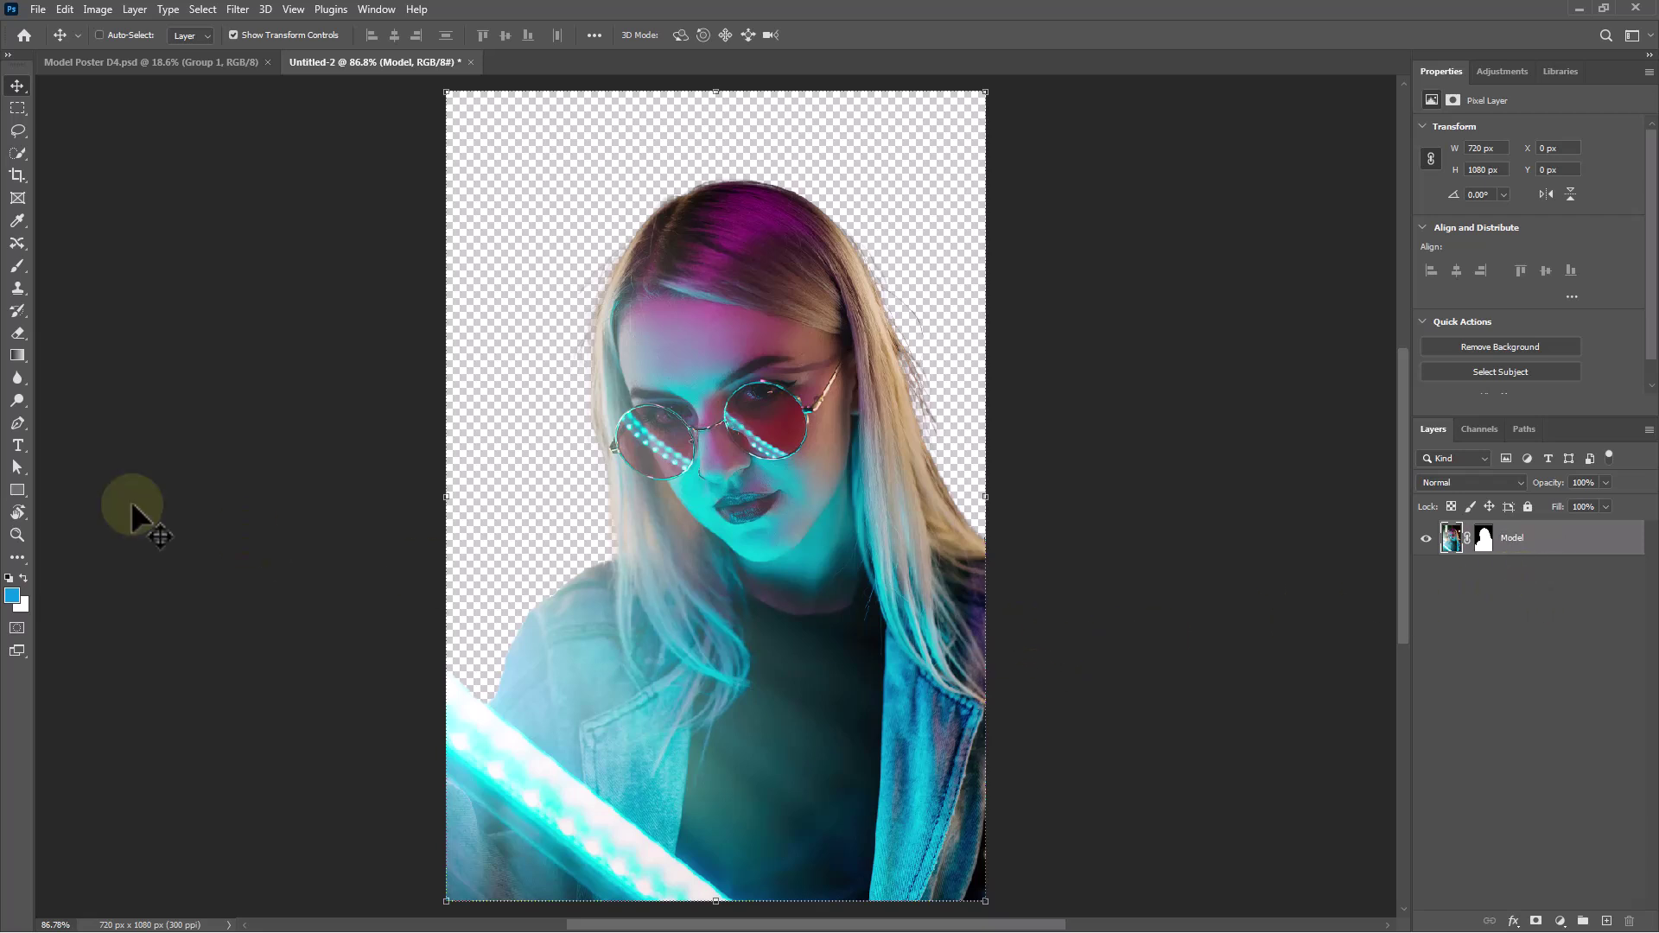
Step: Extend the canvas beyond the photo's left edge to a width of about 1628 px with the Crop tool
left_click(15, 173)
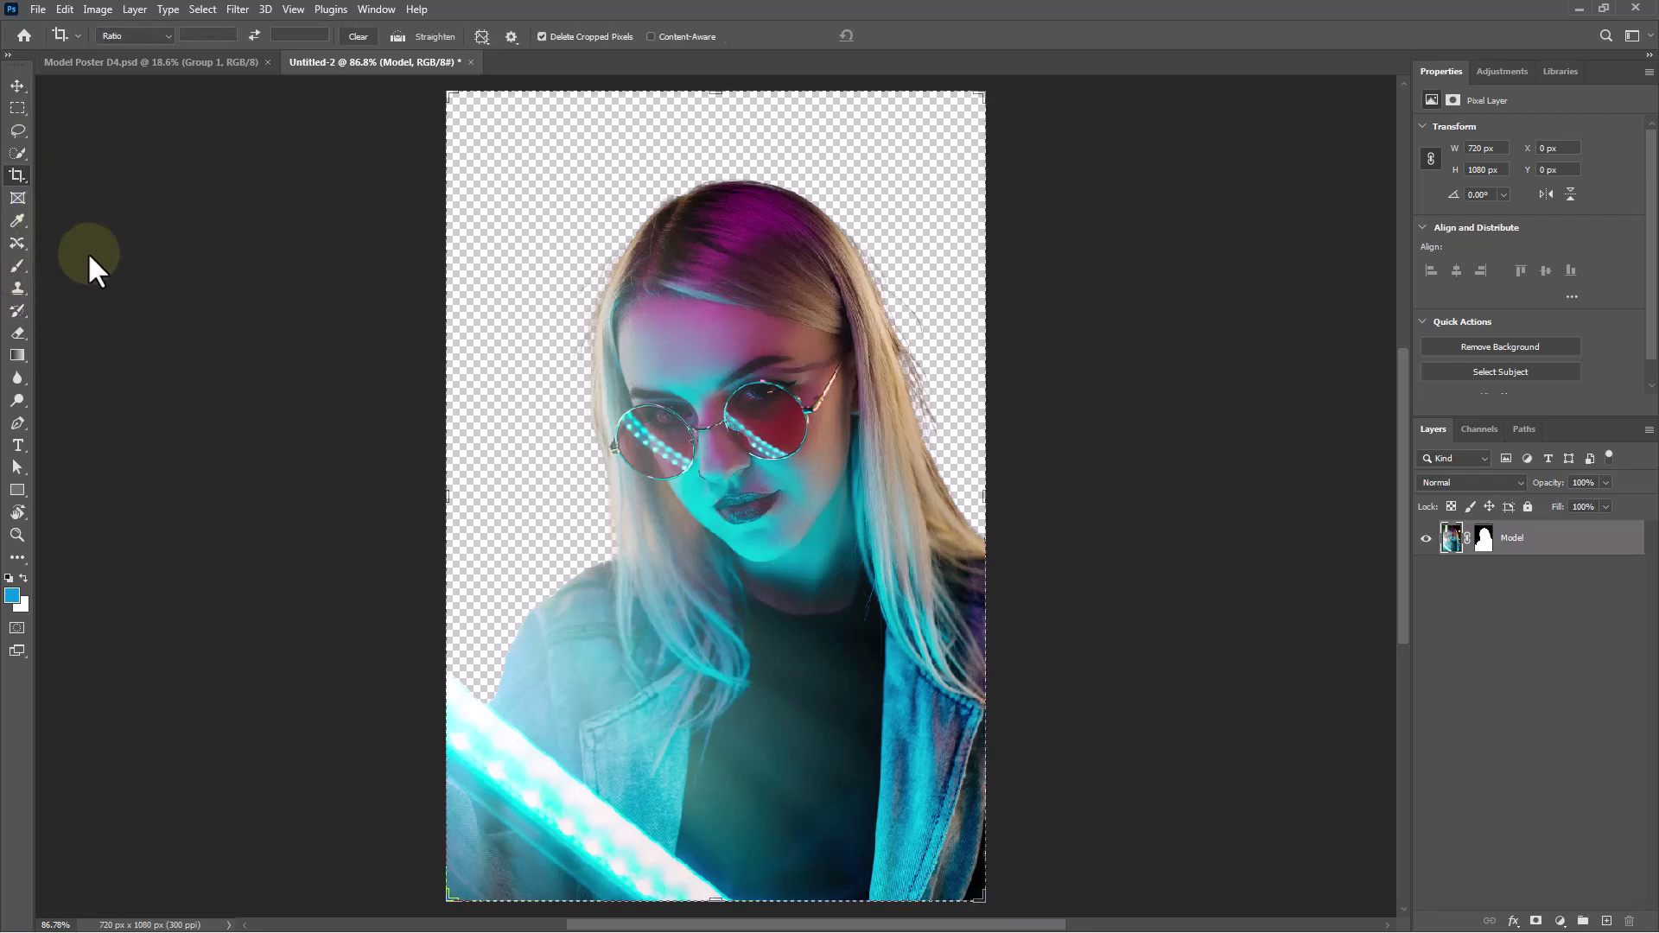
left_click_drag(439, 492, 107, 491)
key("Return")
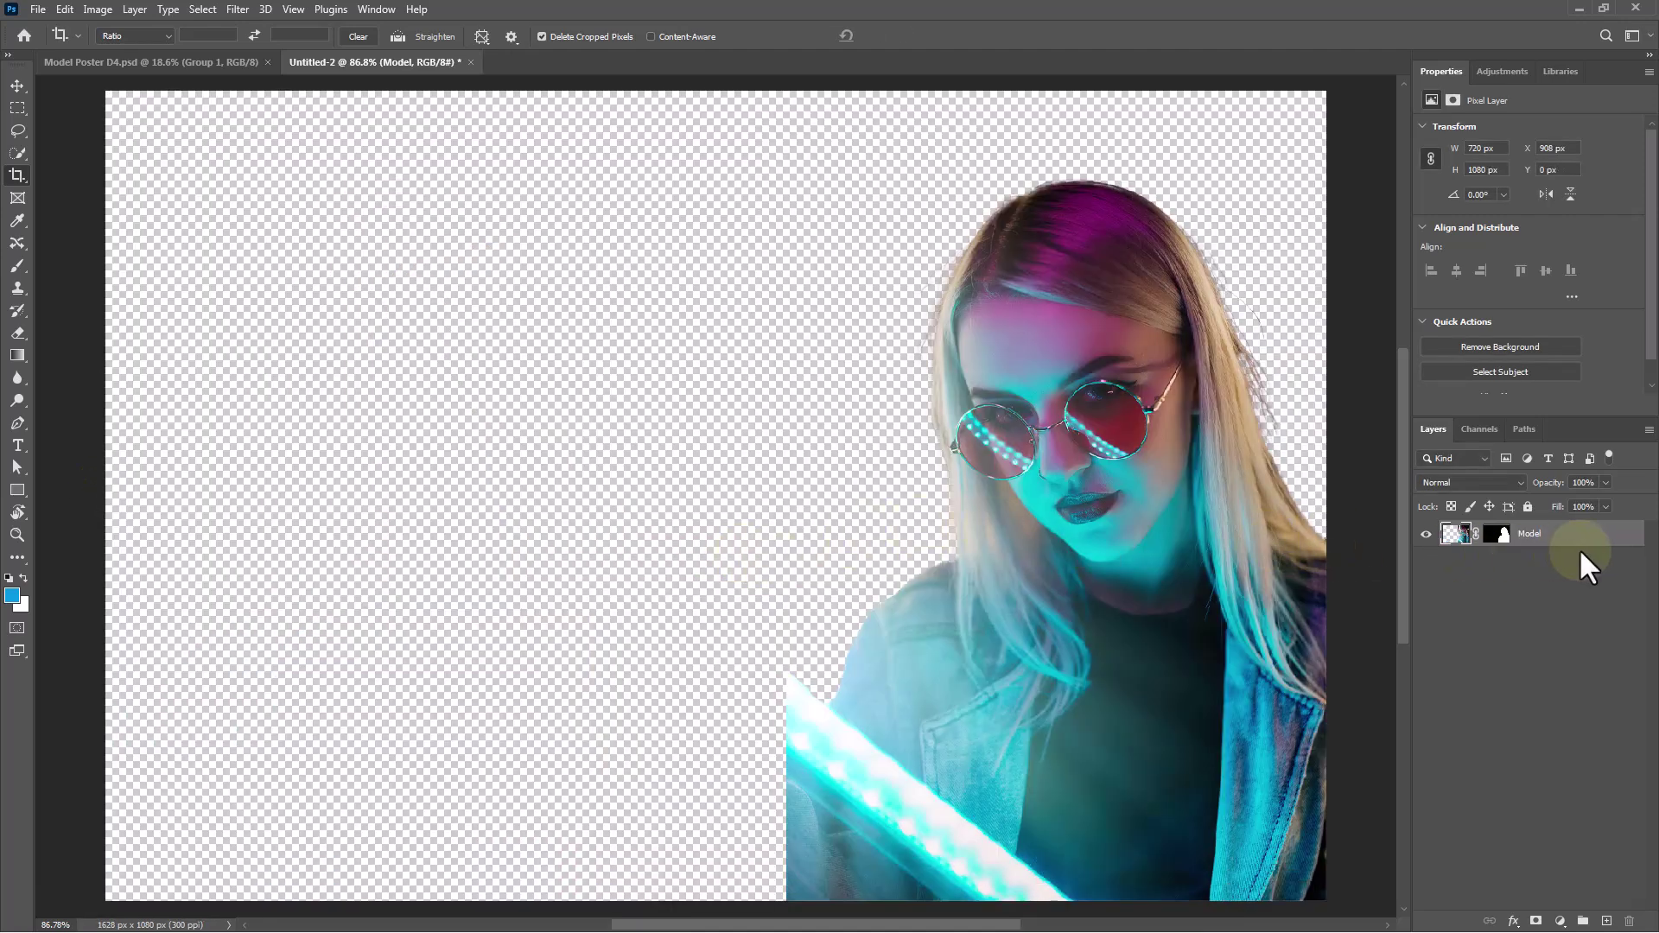
Step: Add a white (ffffff) solid color fill layer and place it beneath the Model layer
left_click(1560, 922)
left_click(1569, 606)
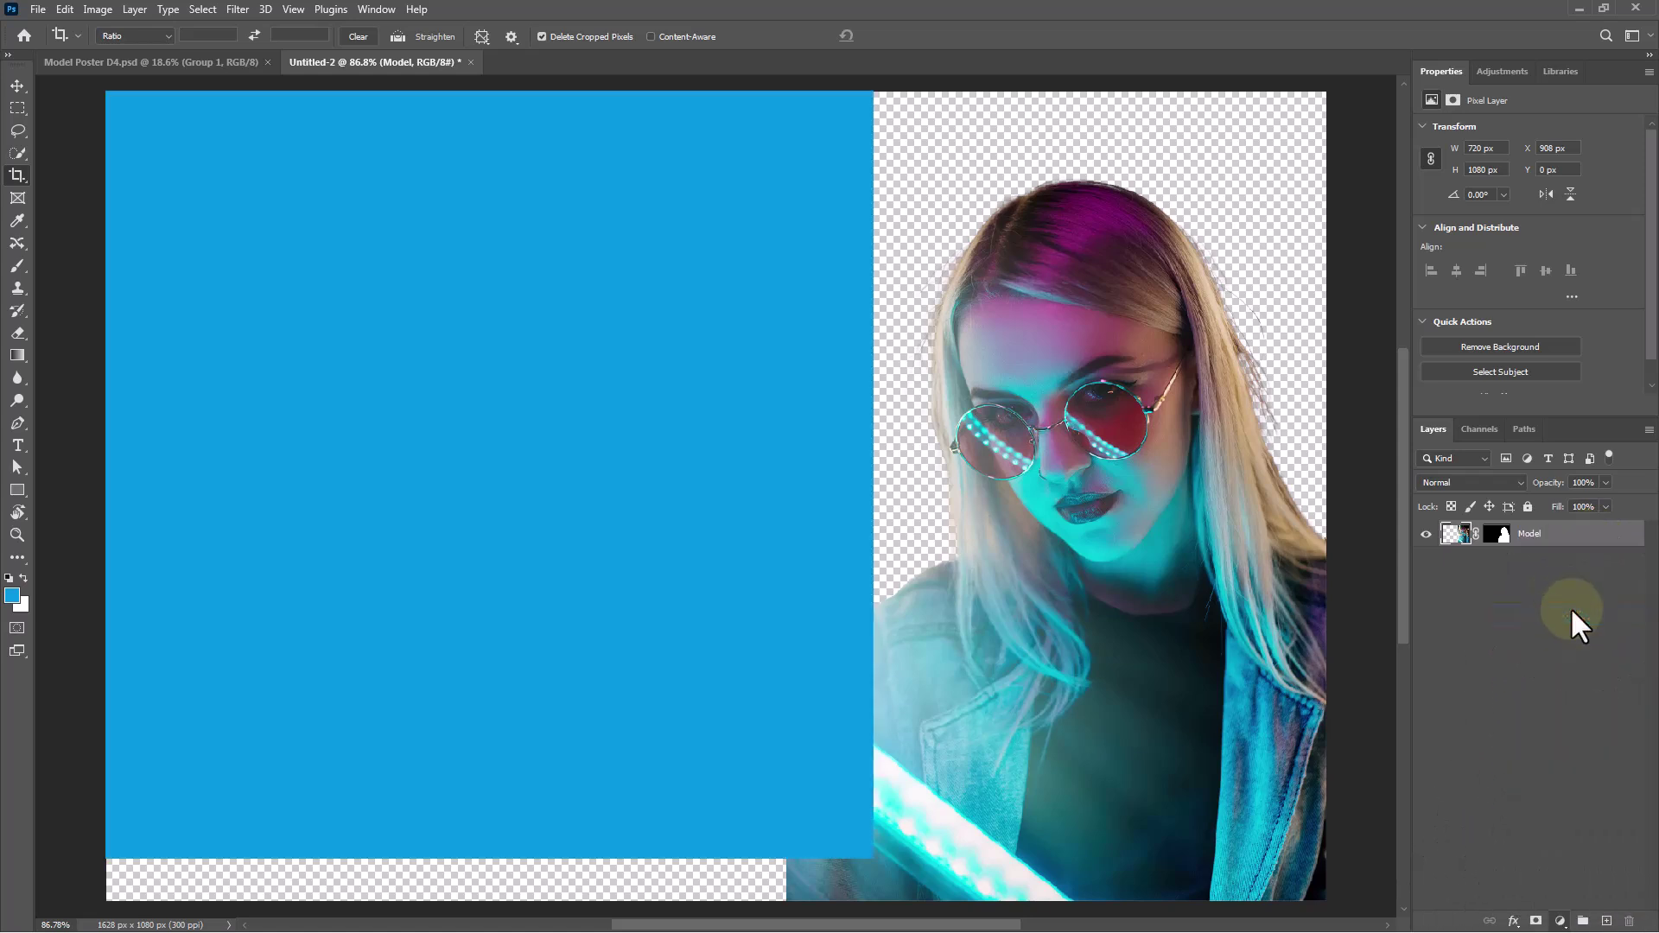
left_click_drag(191, 369, 81, 299)
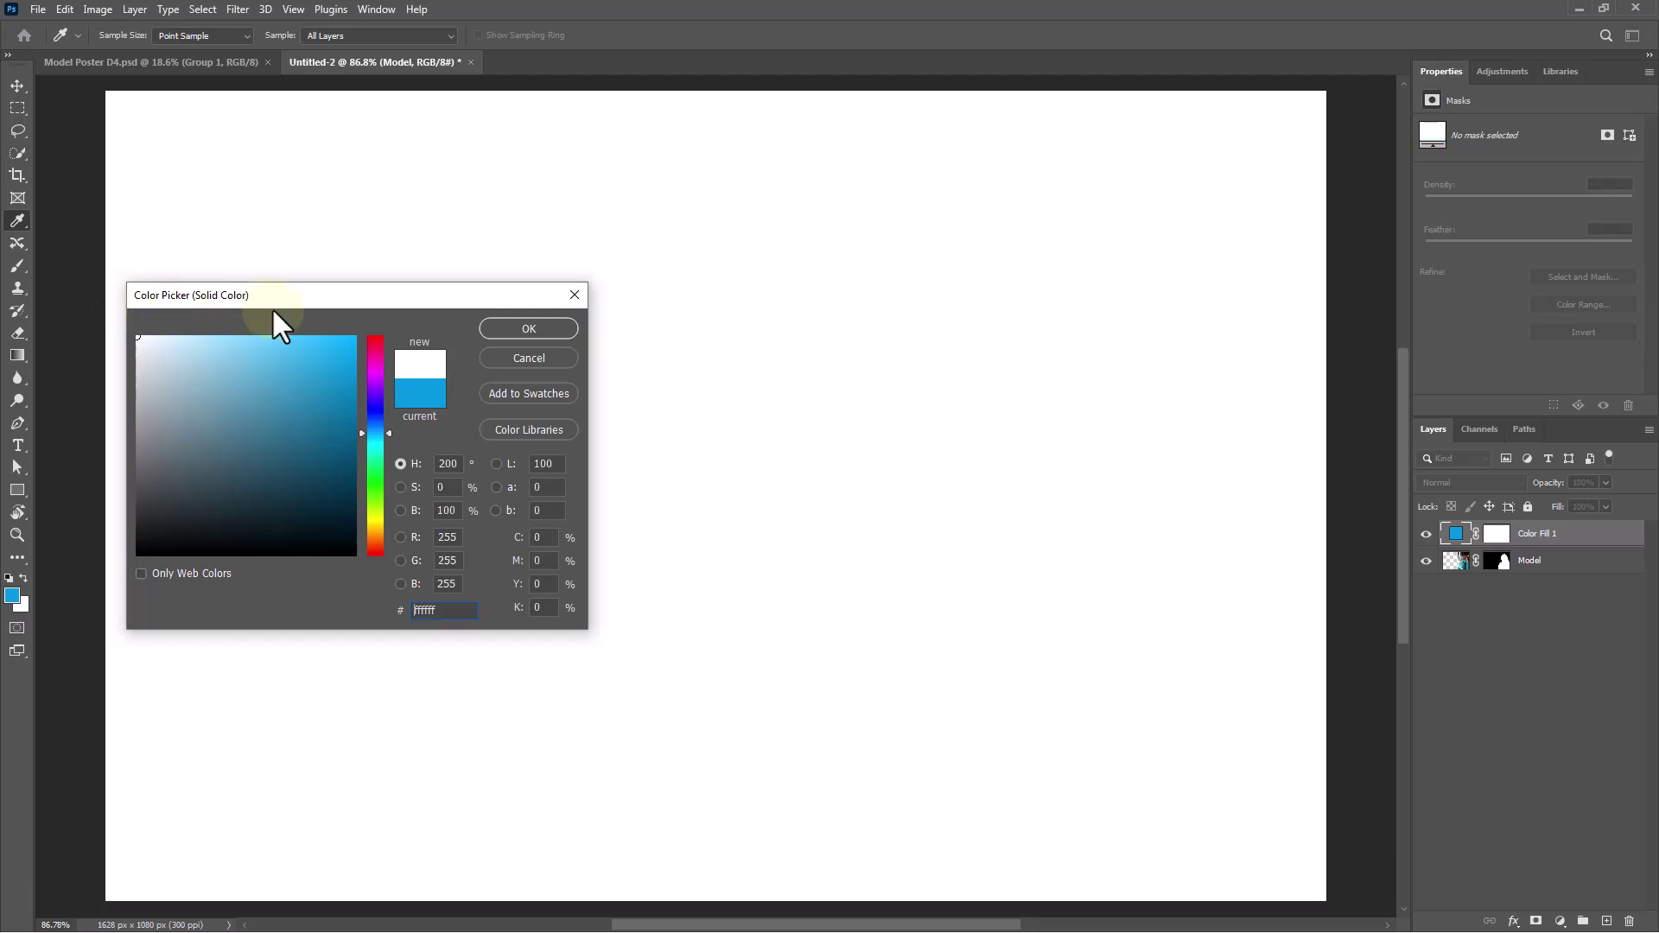
key("c")
left_click(528, 329)
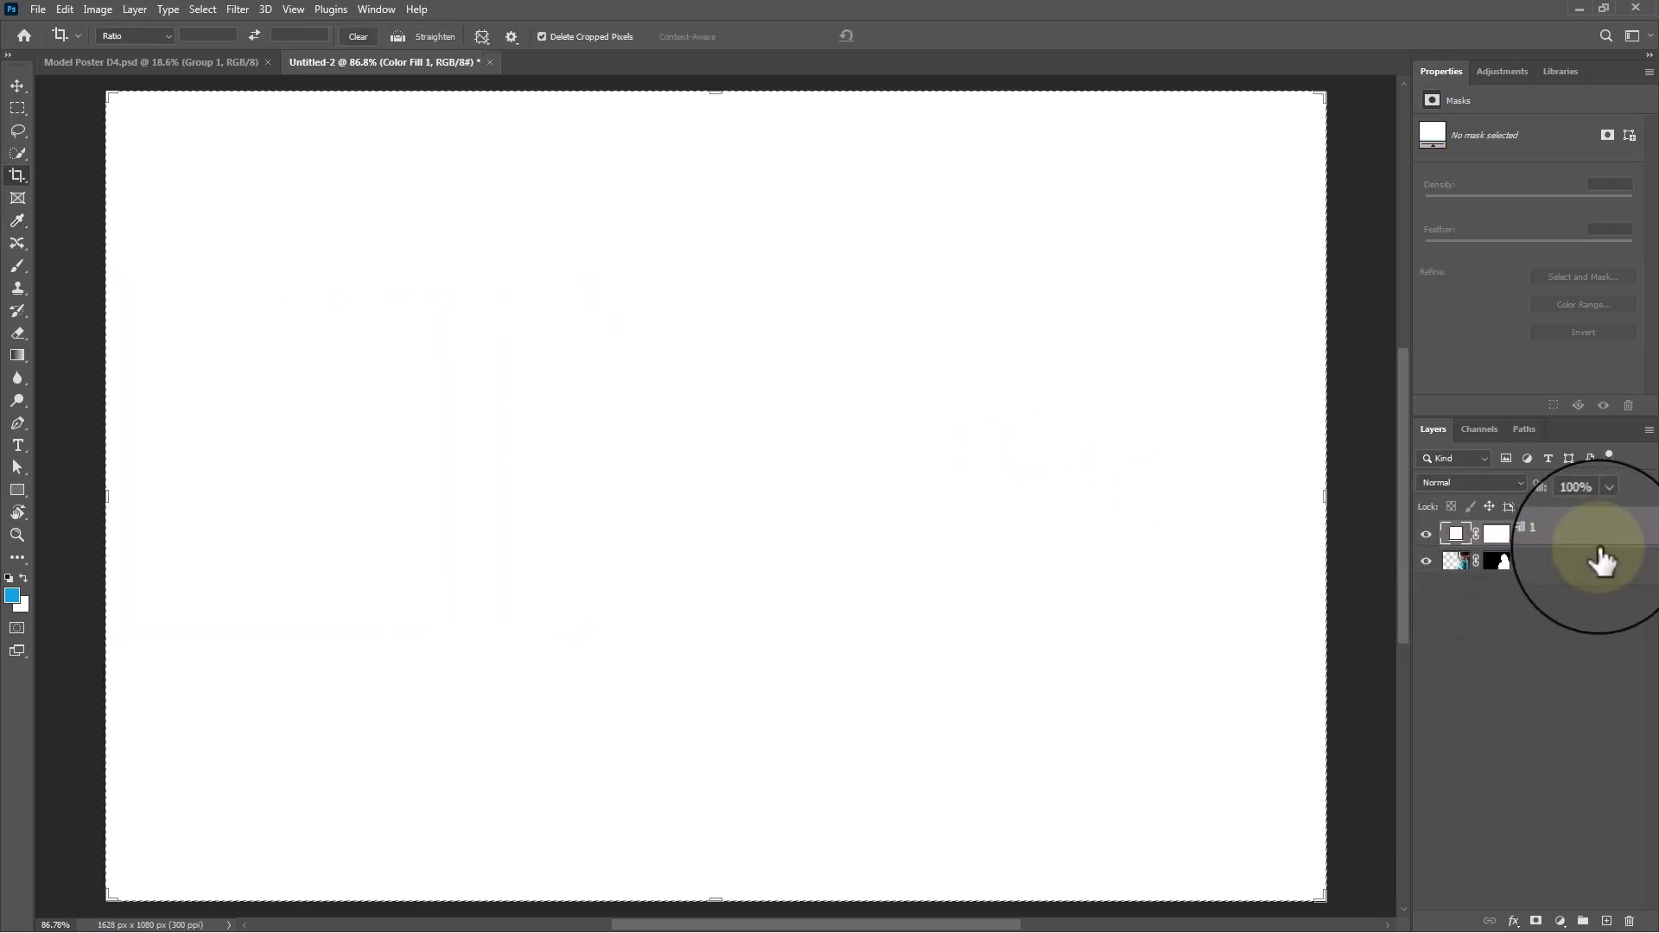
left_click_drag(1599, 553, 1599, 573)
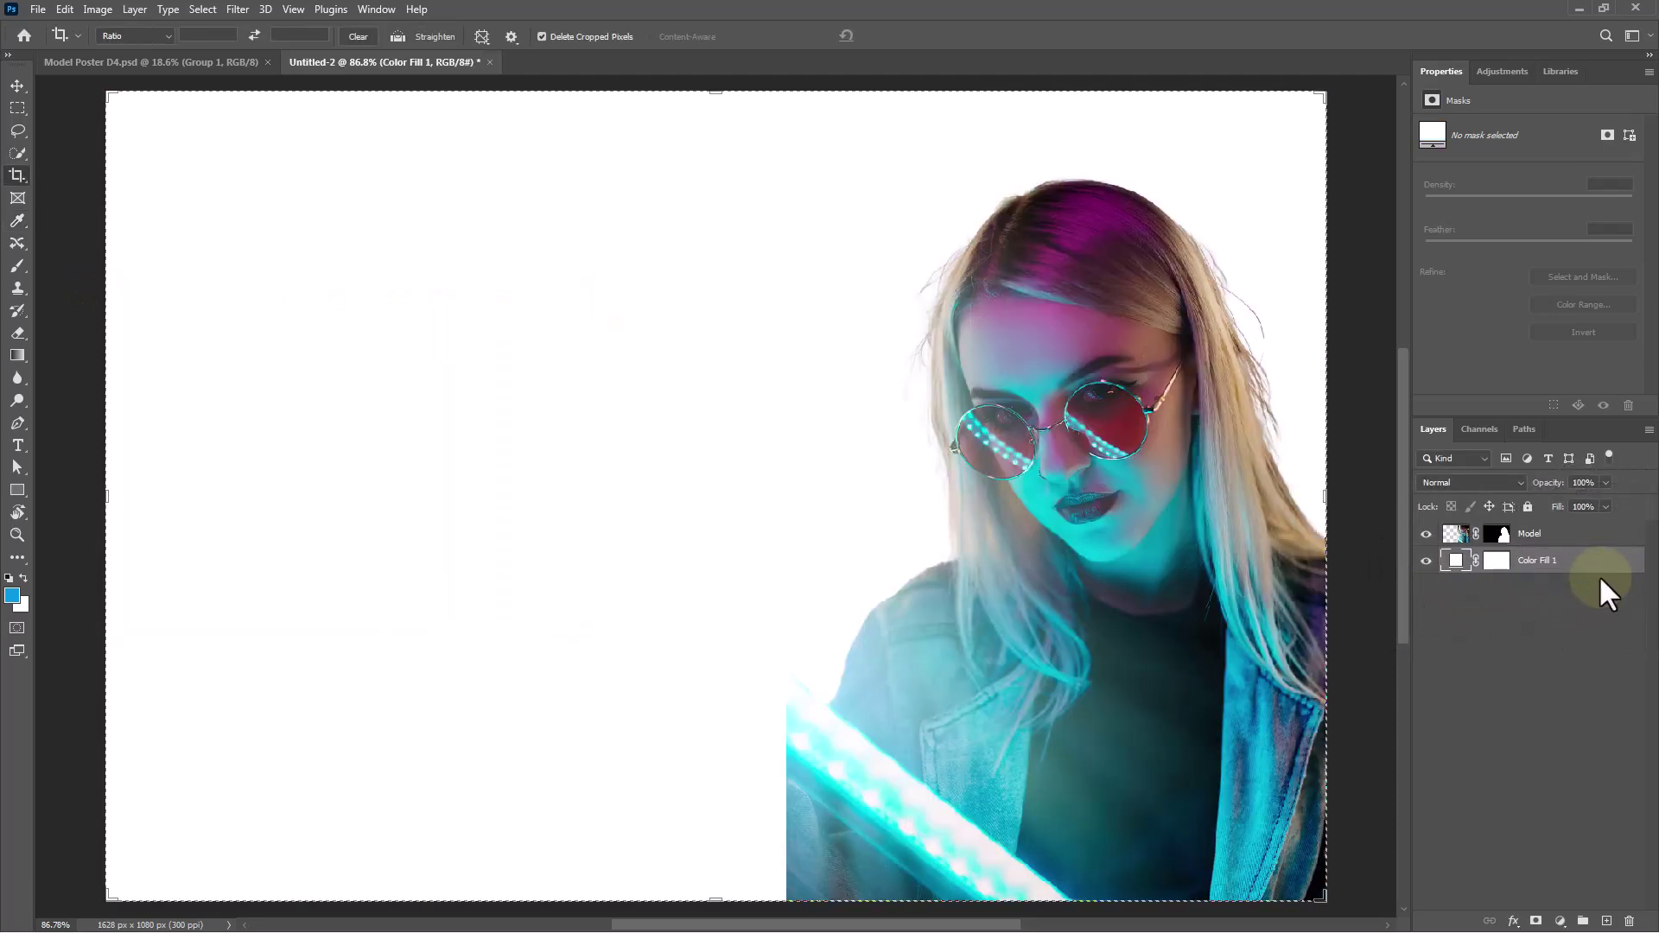
Step: With the Model layer selected, set up the Vertical Type tool with The Bold Font, Bold style and black text color
left_click(1561, 536)
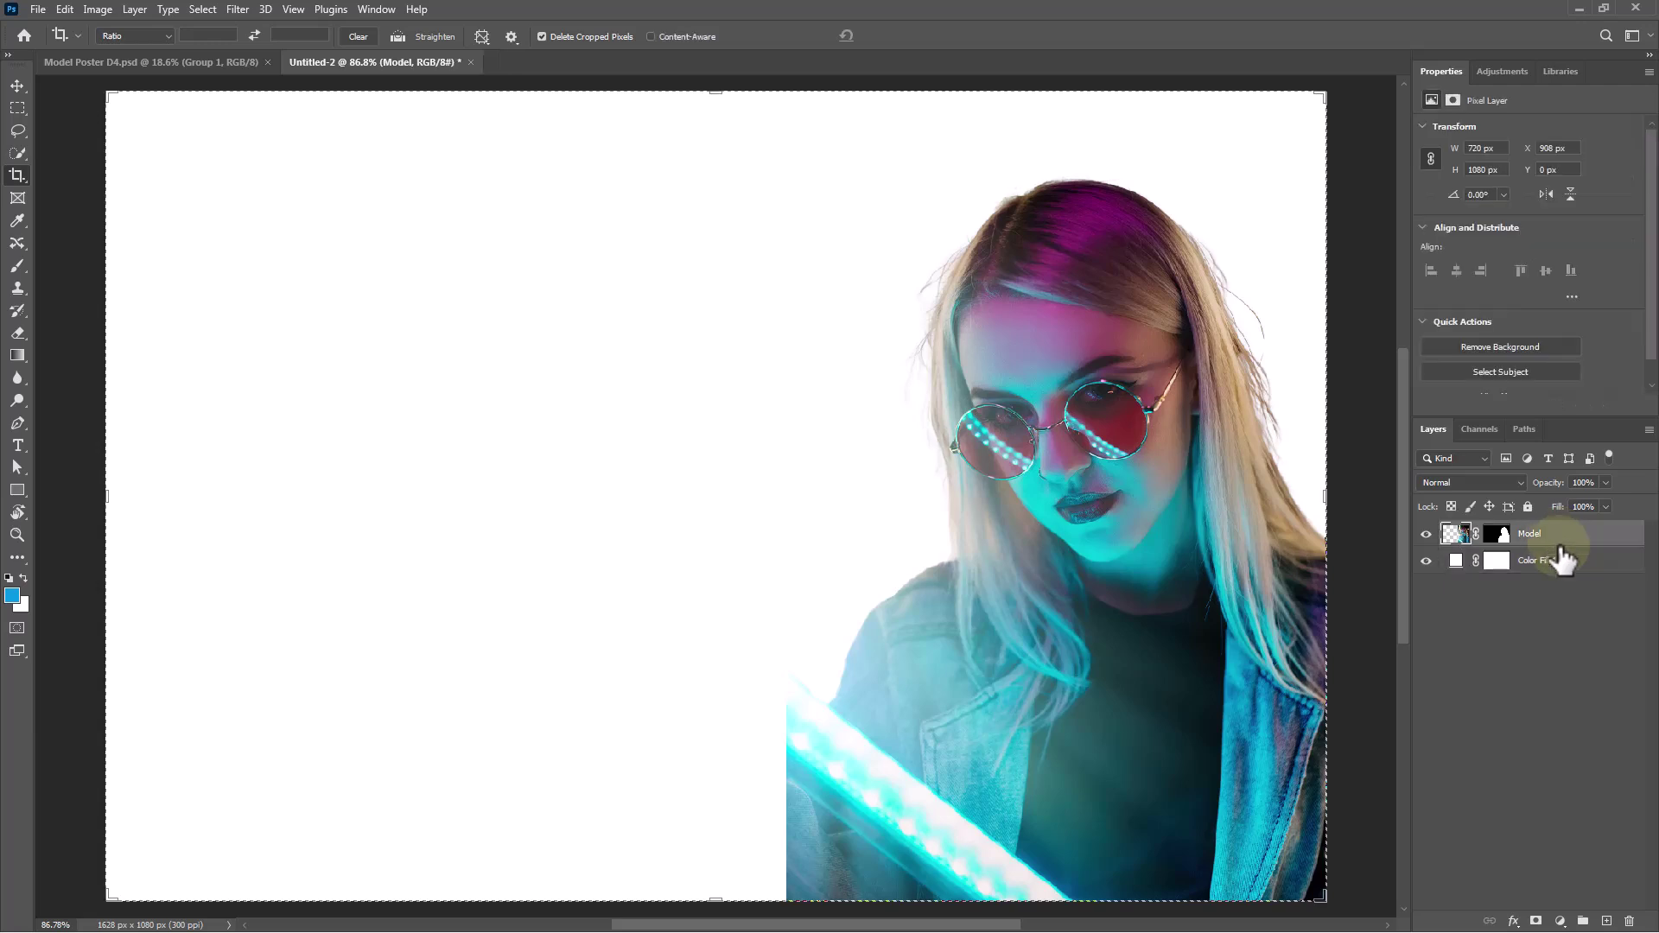
left_click(12, 439)
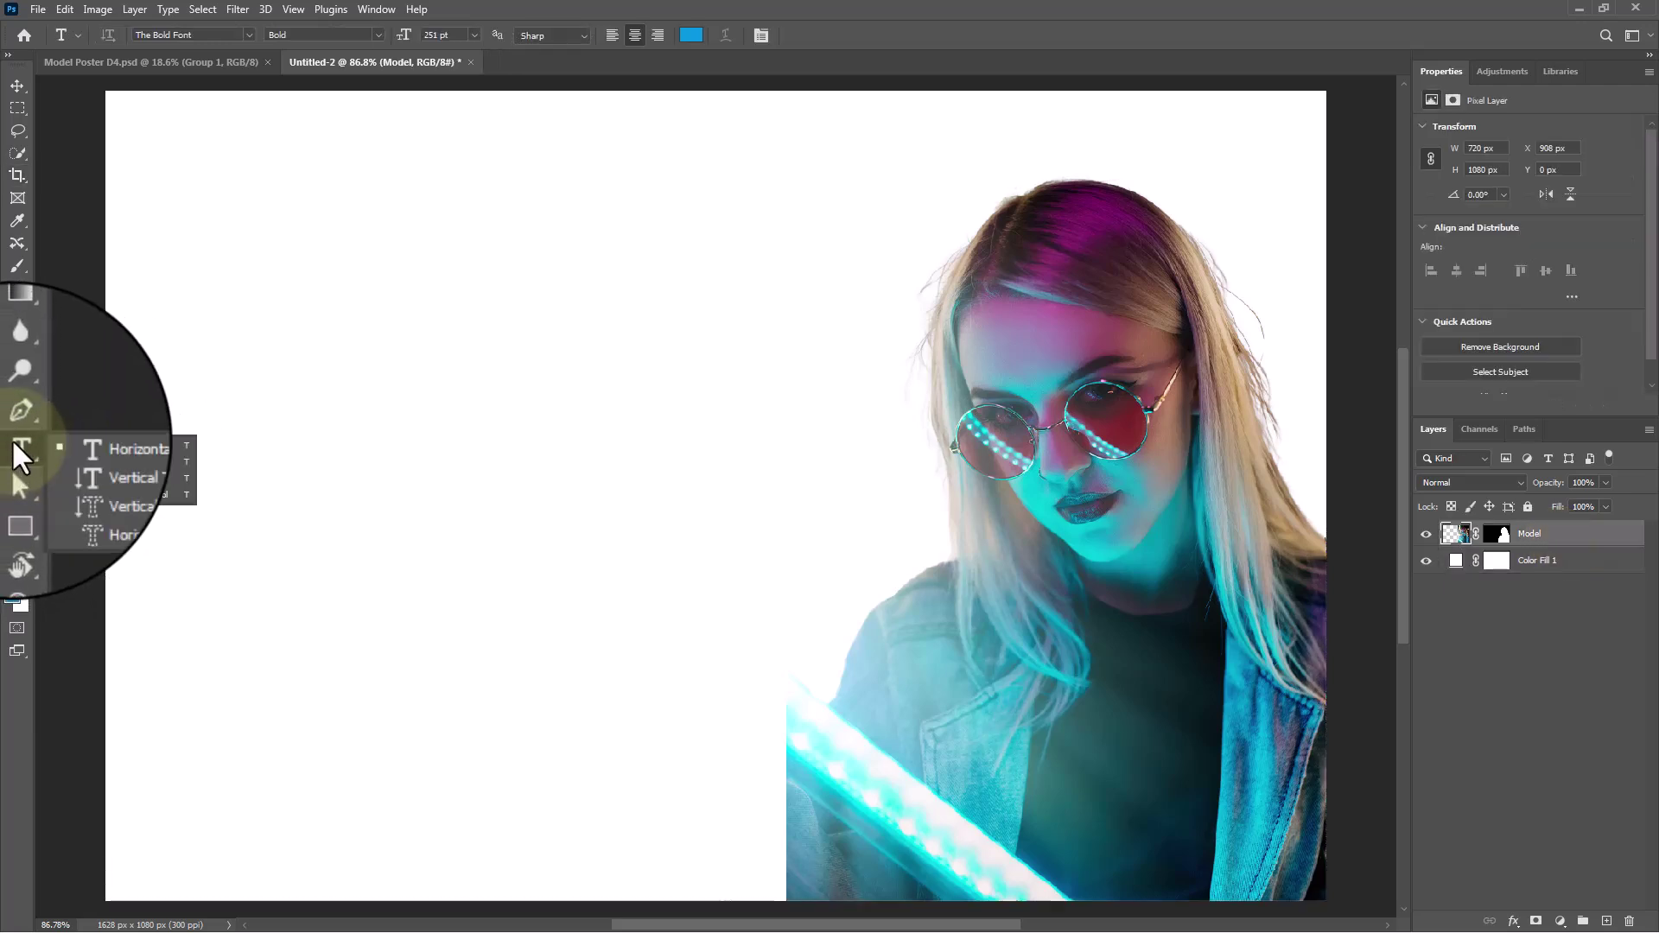
left_click(85, 458)
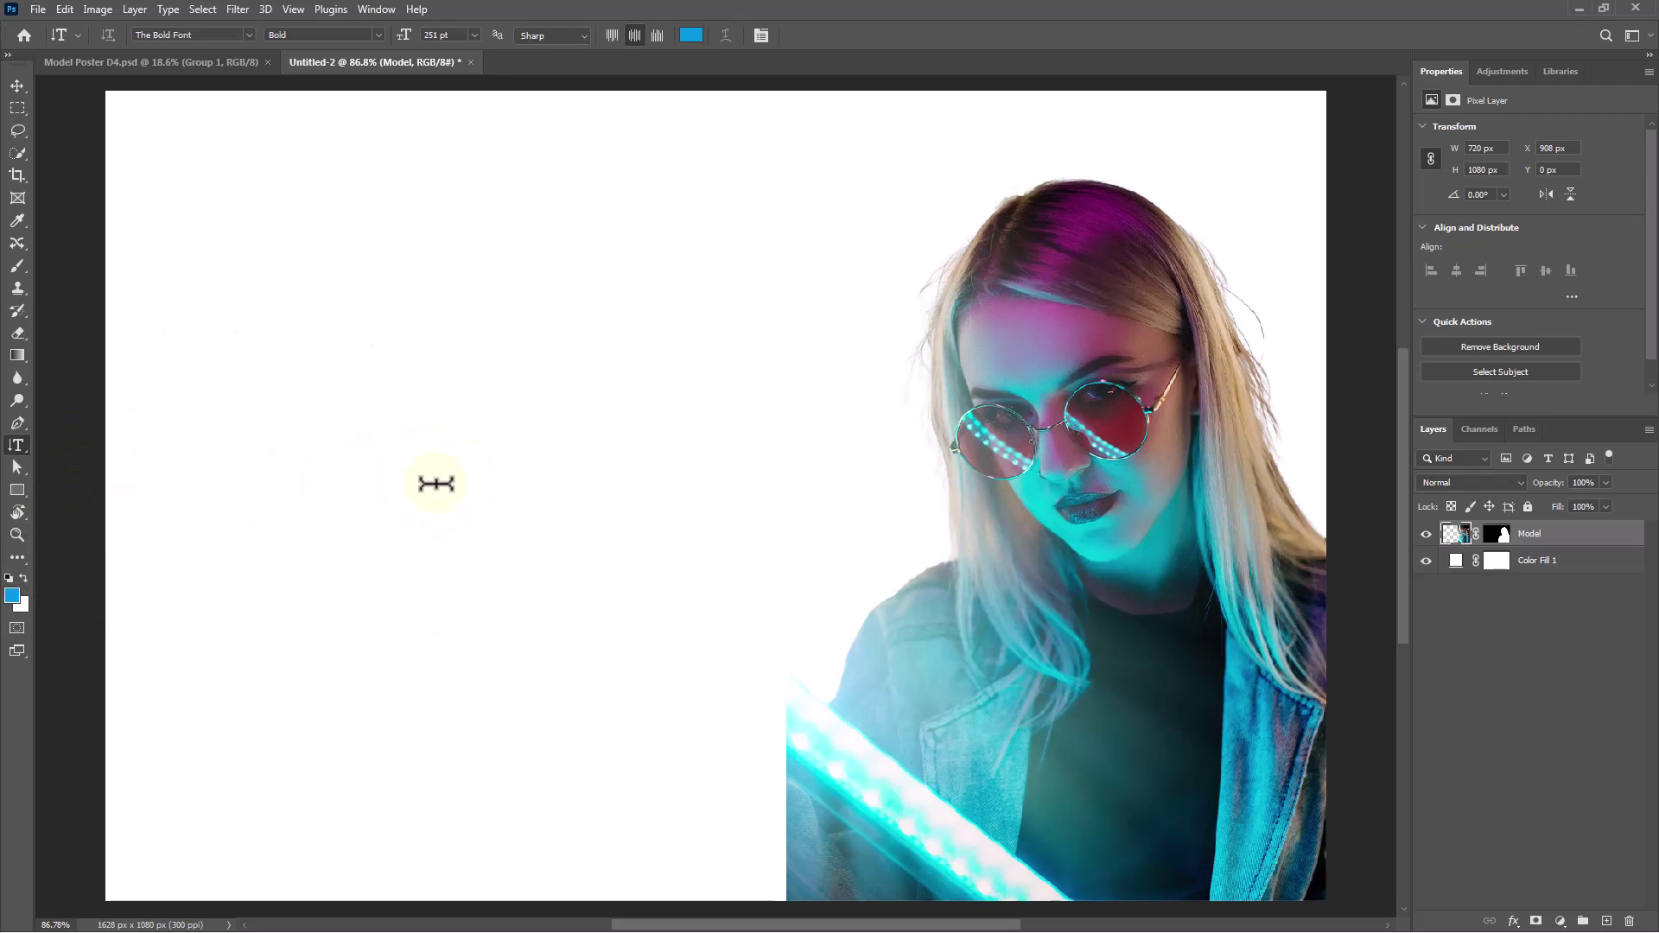
left_click(248, 34)
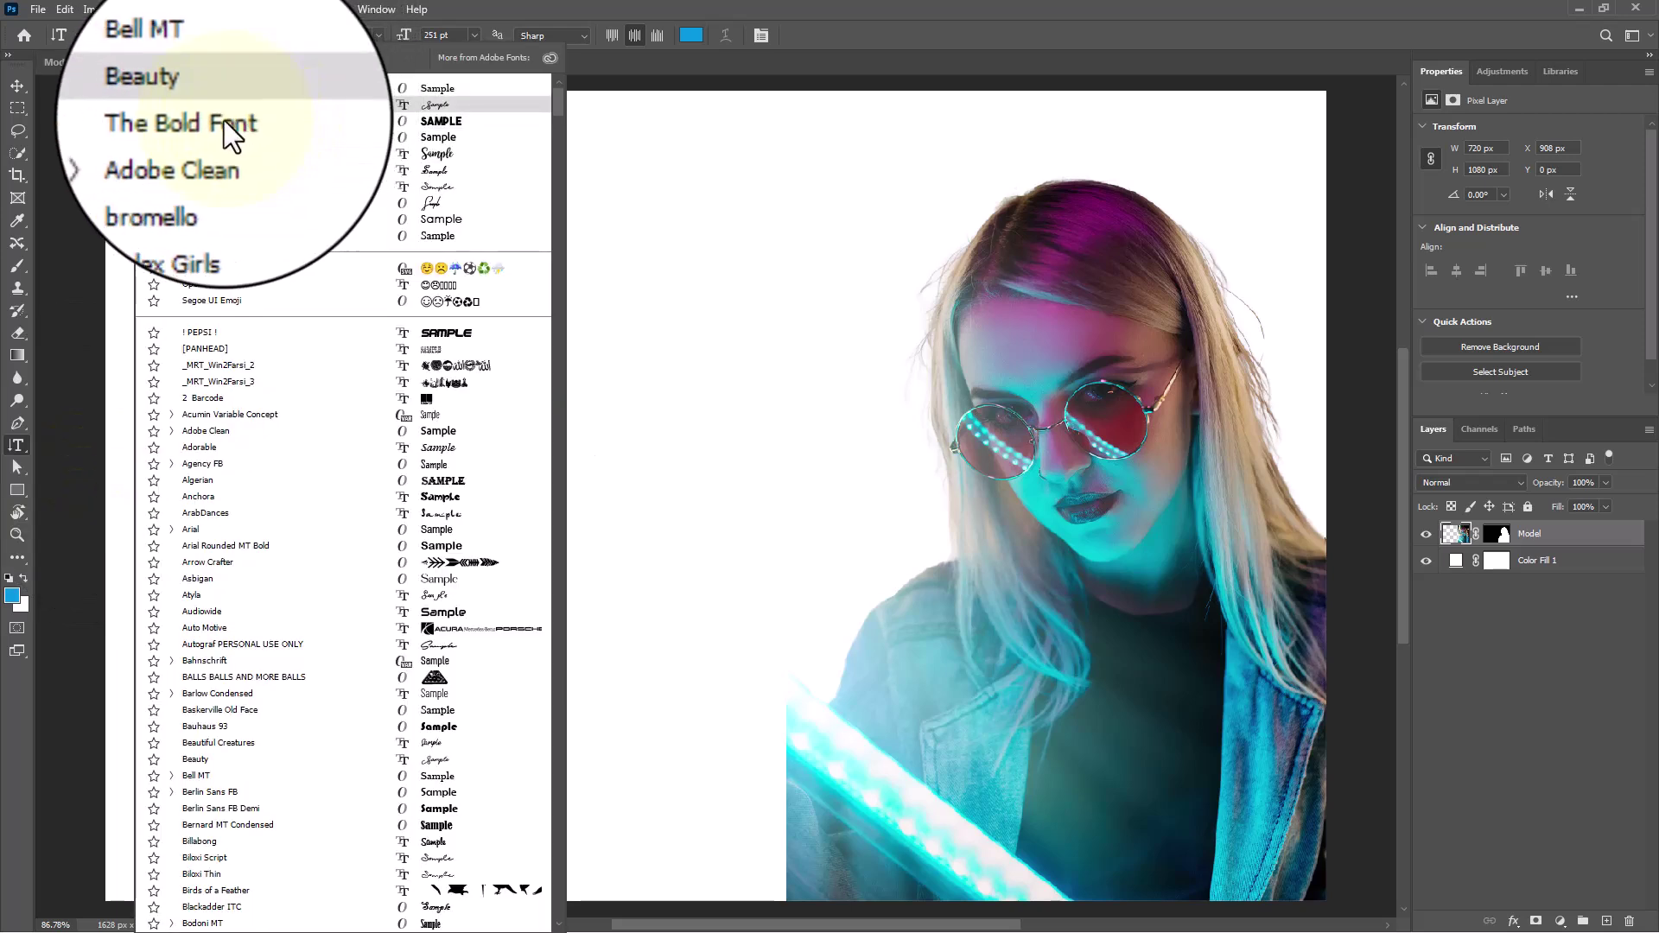
left_click(226, 121)
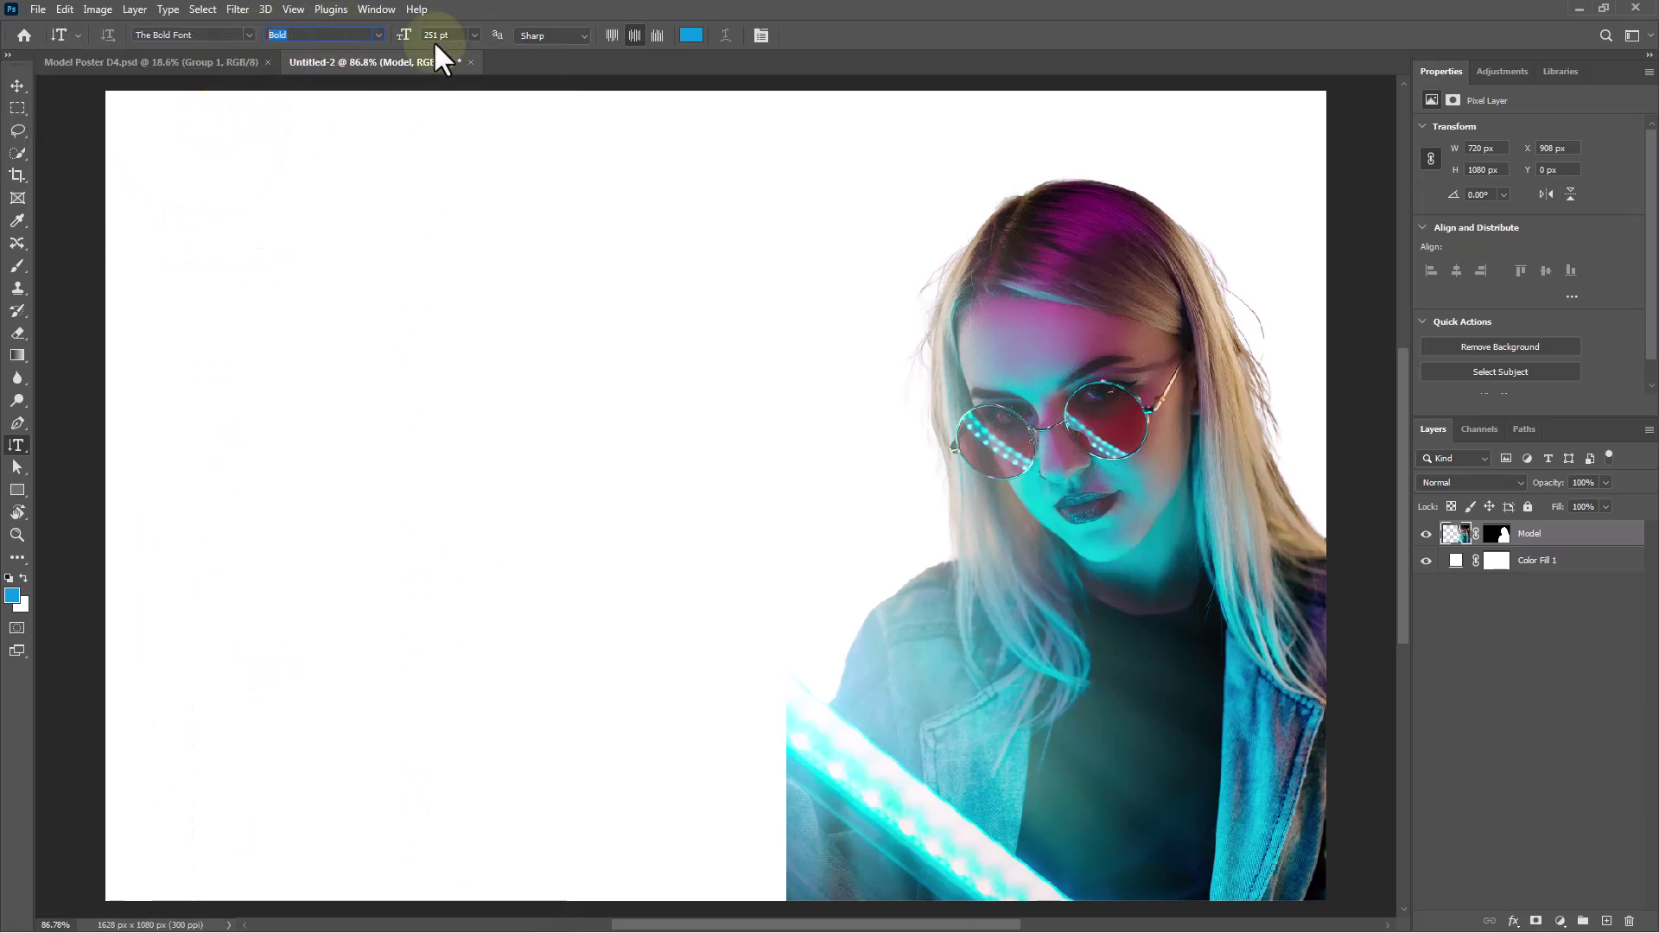
left_click(692, 35)
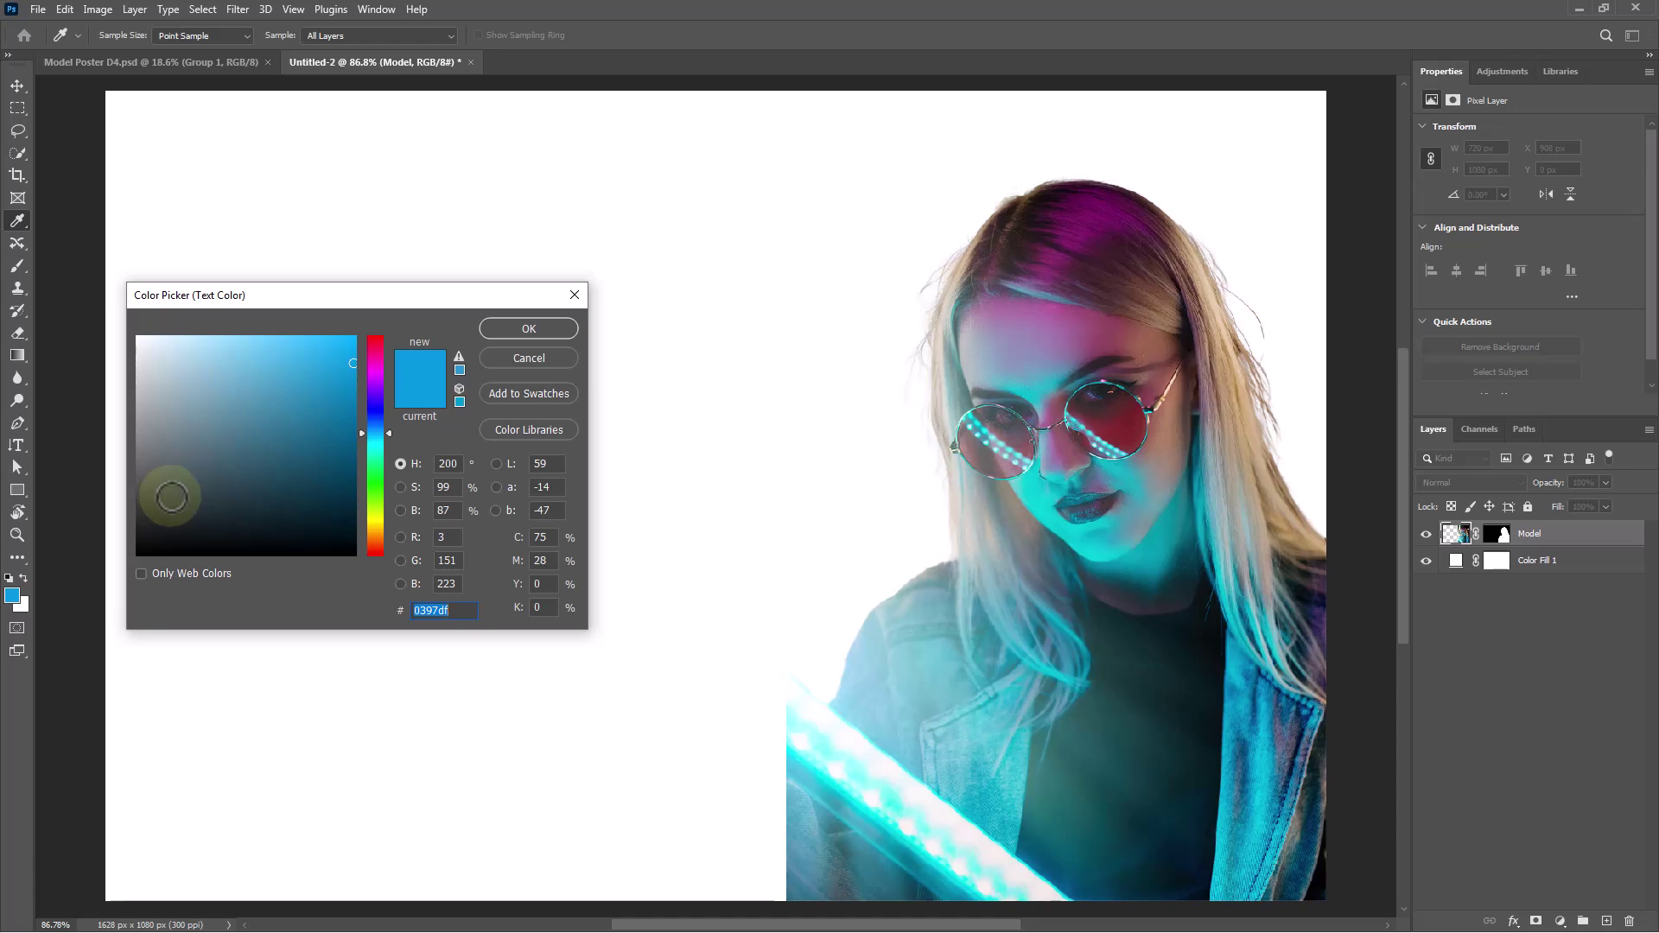
left_click_drag(172, 497, 121, 546)
left_click(539, 330)
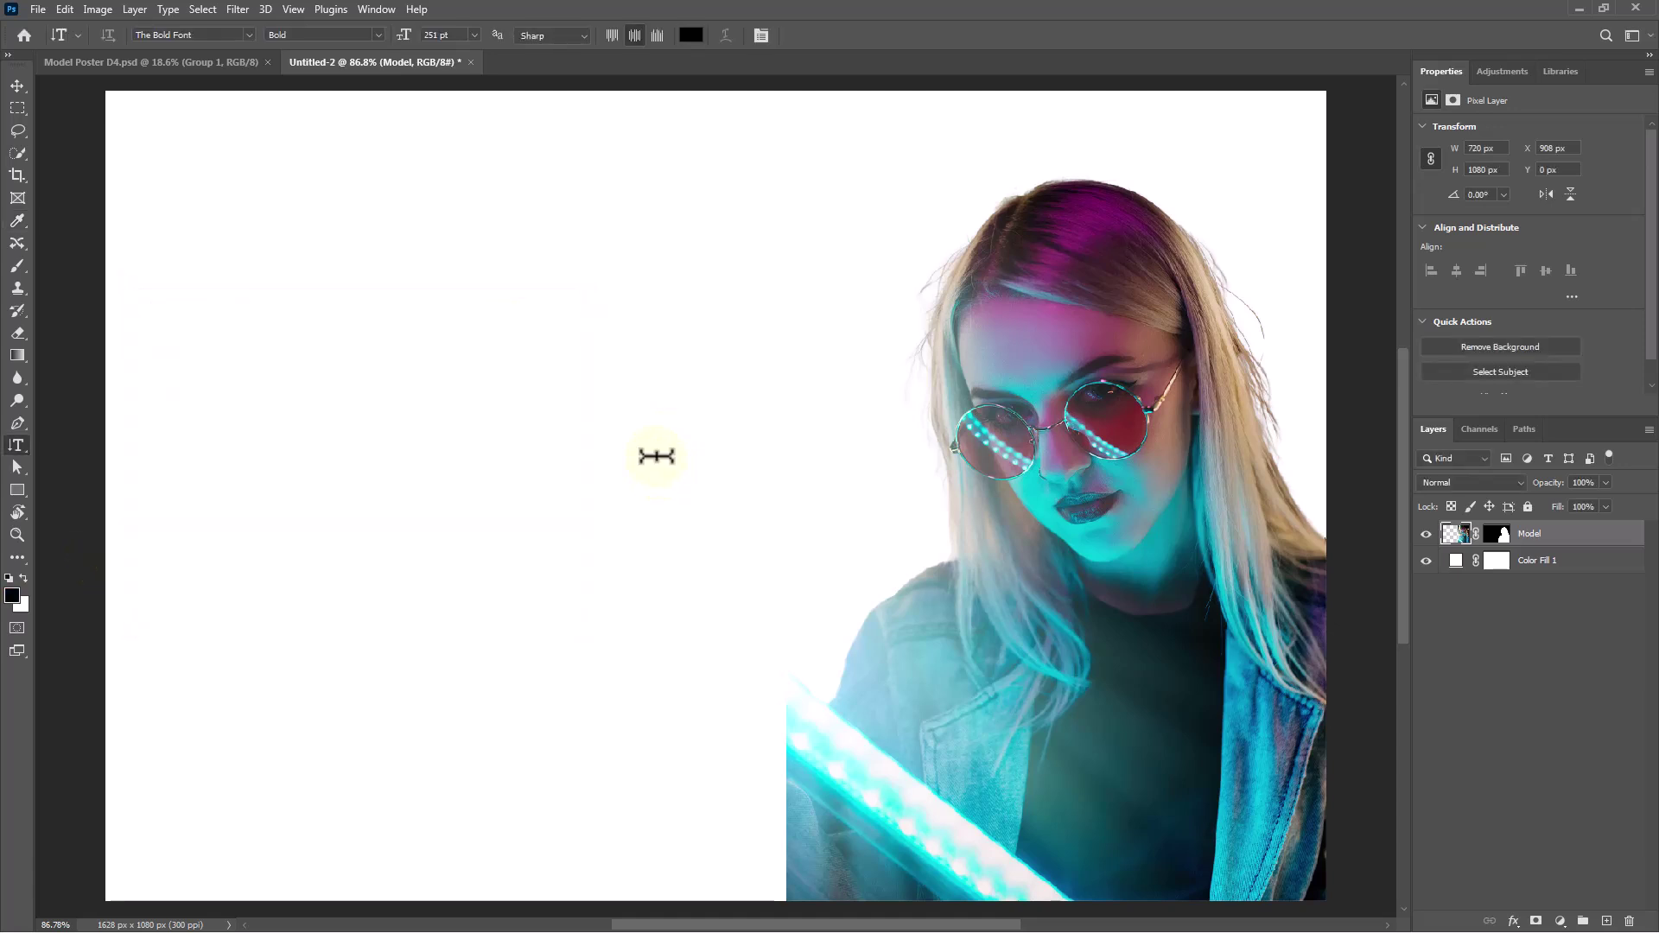
Step: Add the vertical text CUTE beside the model and set its size to 46 pt
left_click(705, 542)
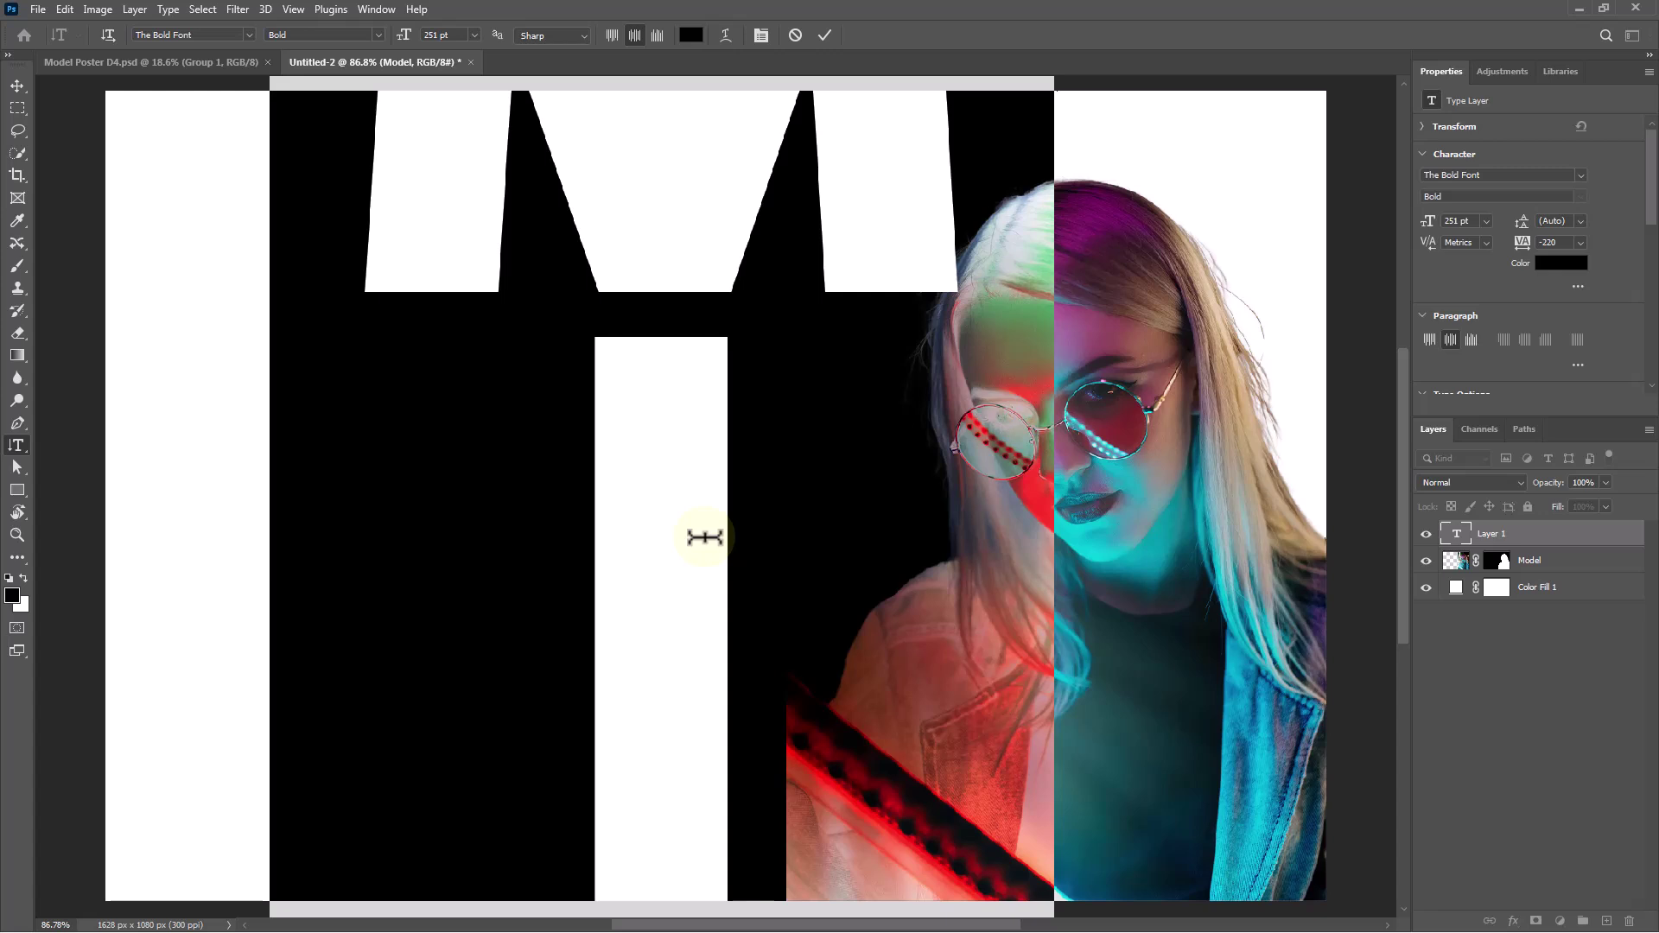
type("CUTE")
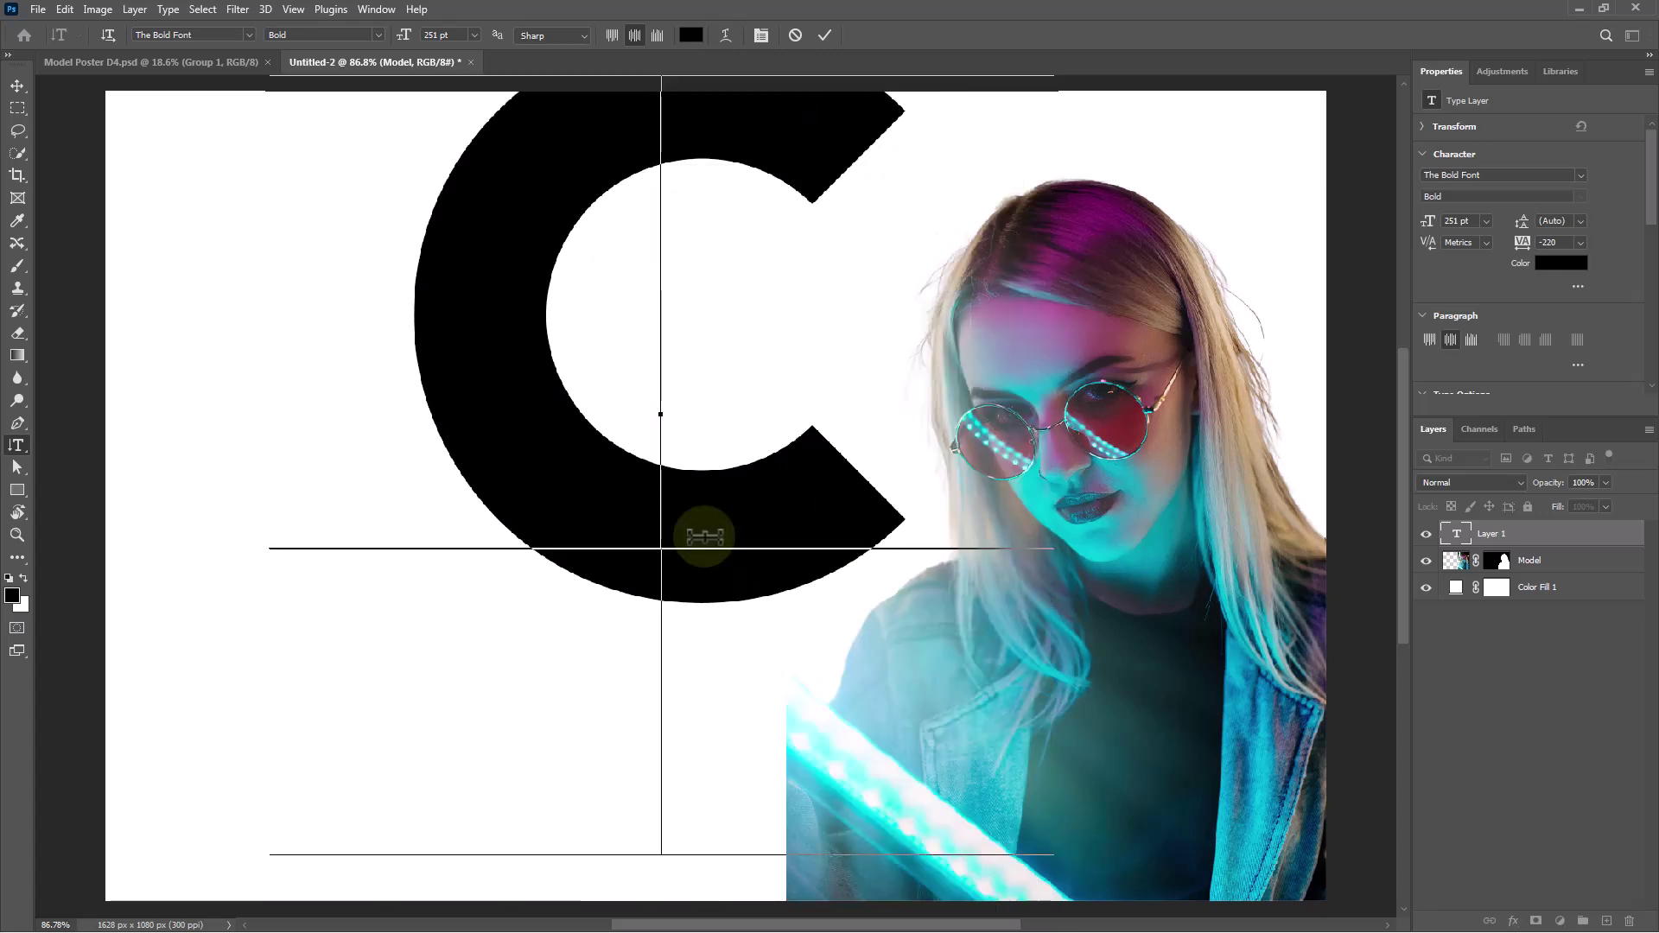
key("ctrl+a")
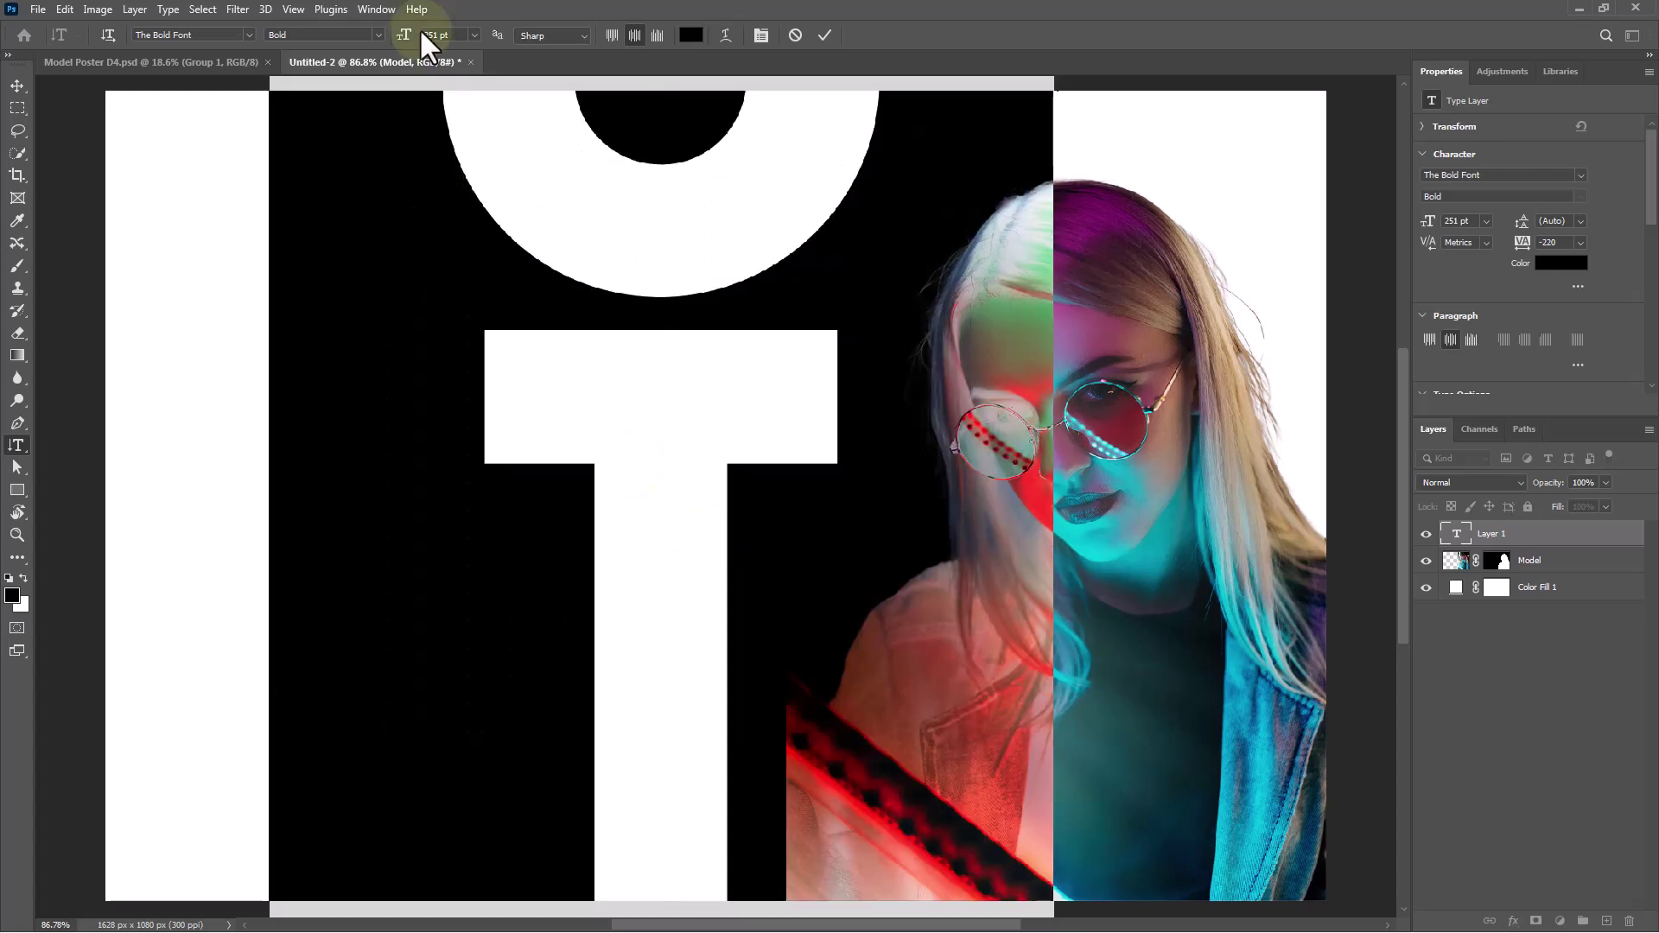
left_click_drag(418, 43, 228, 64)
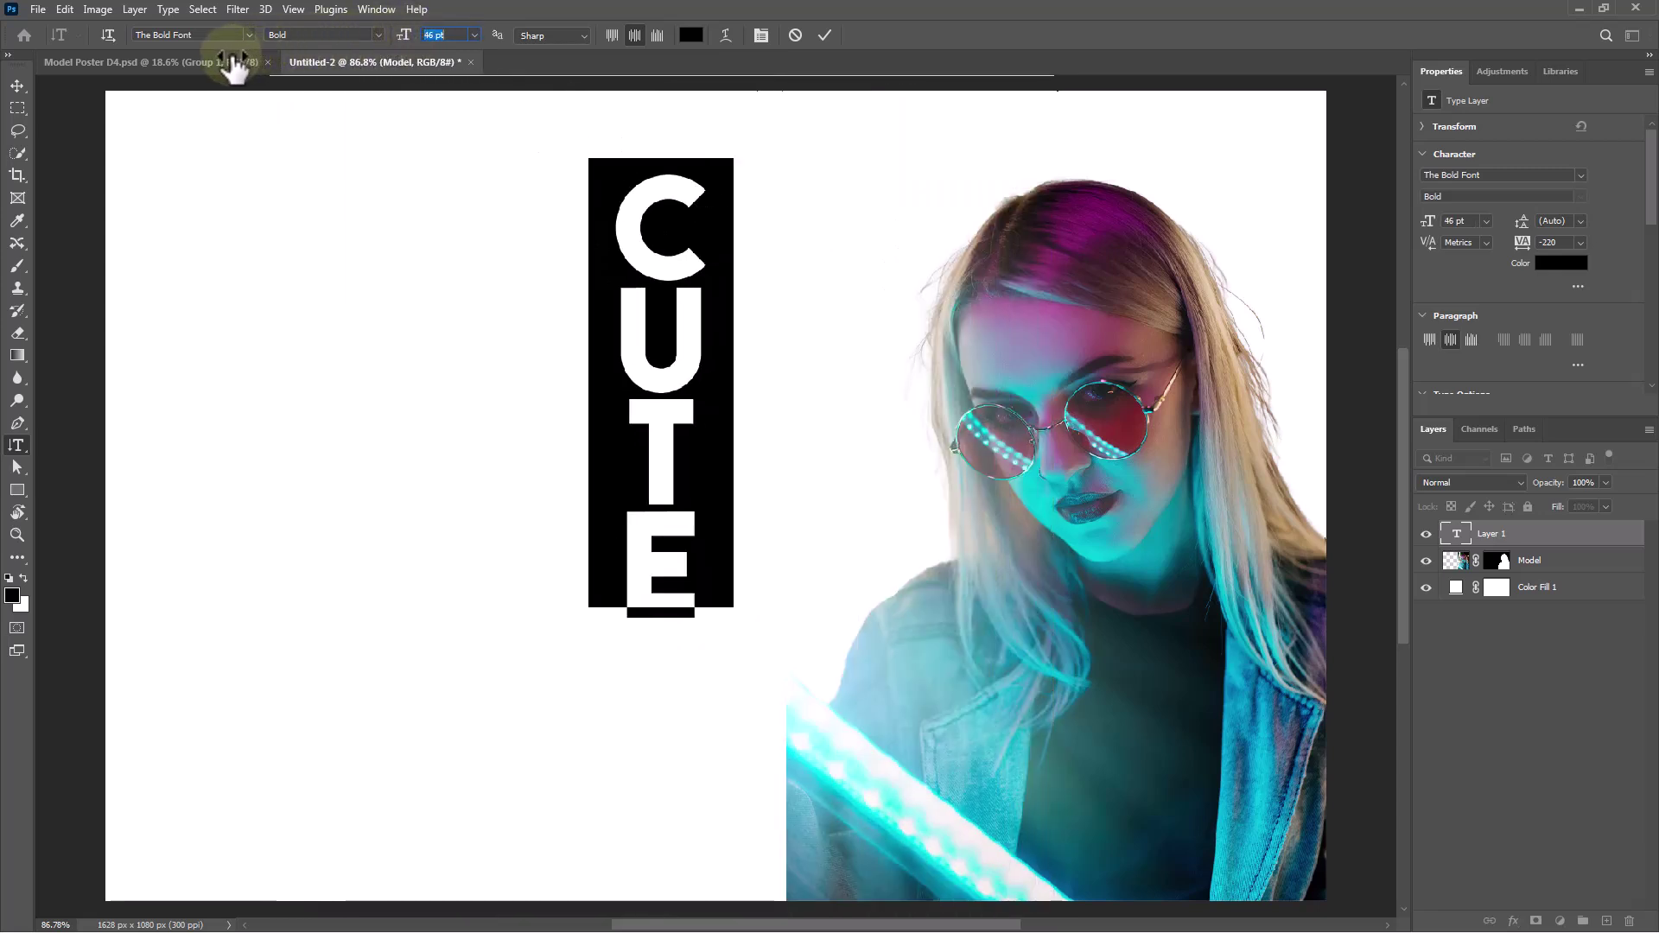
left_click(813, 244)
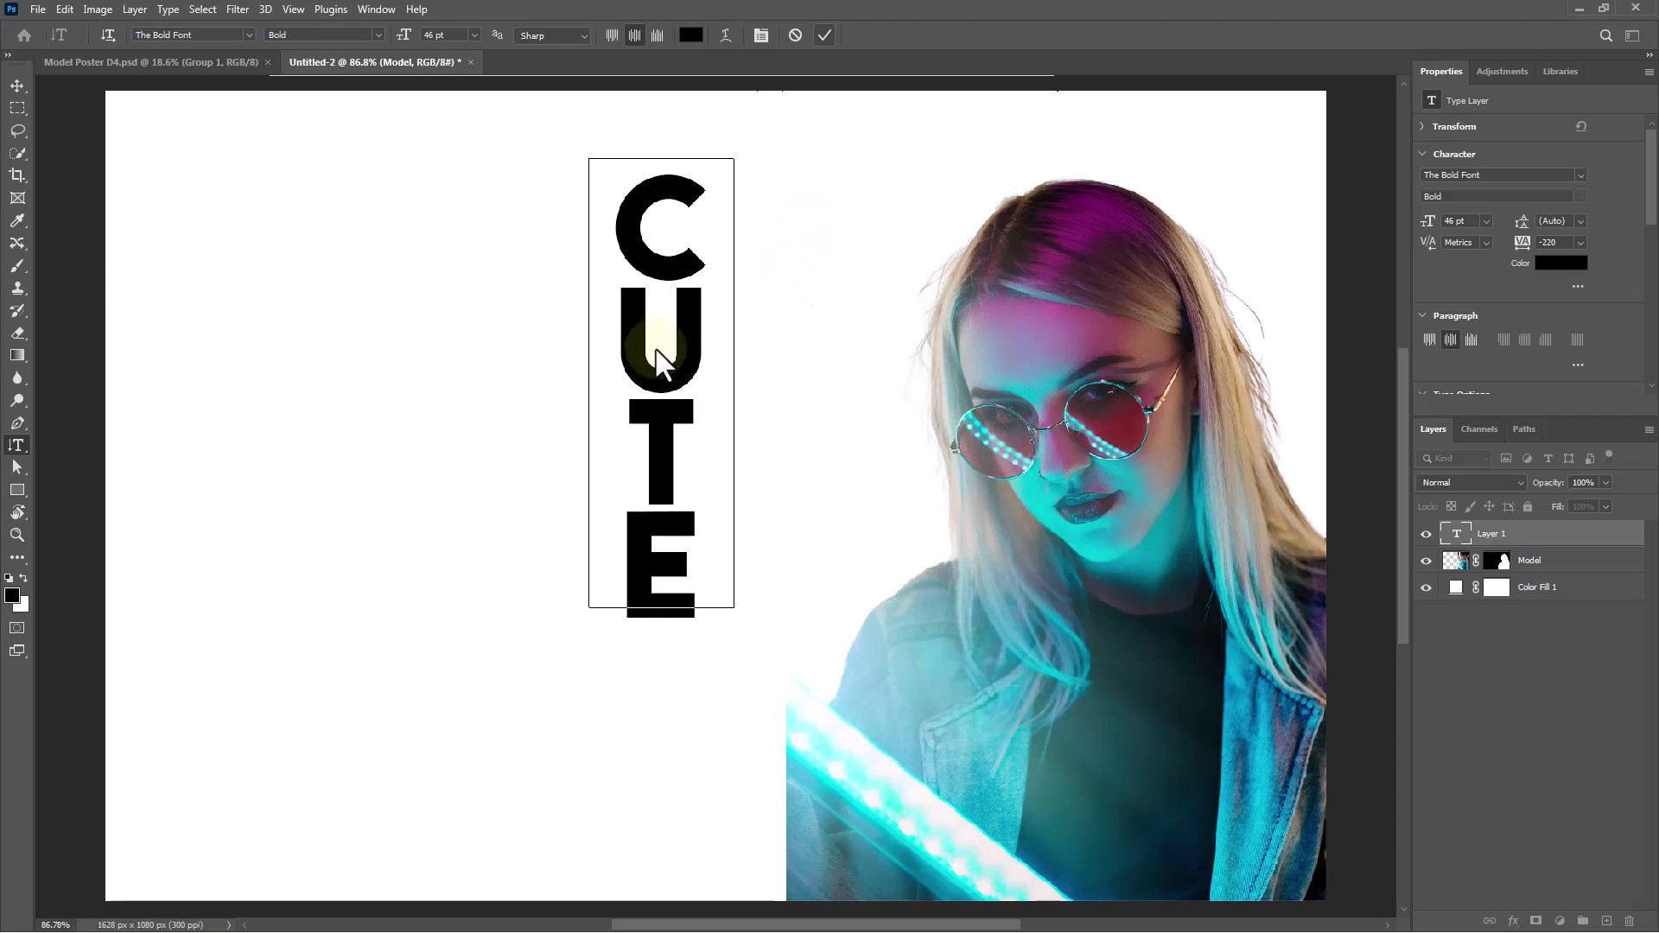
Step: Move the CUTE text over the left half of the model's face and scale it up to about 171%, nearly the canvas height
left_click_drag(661, 363, 942, 644)
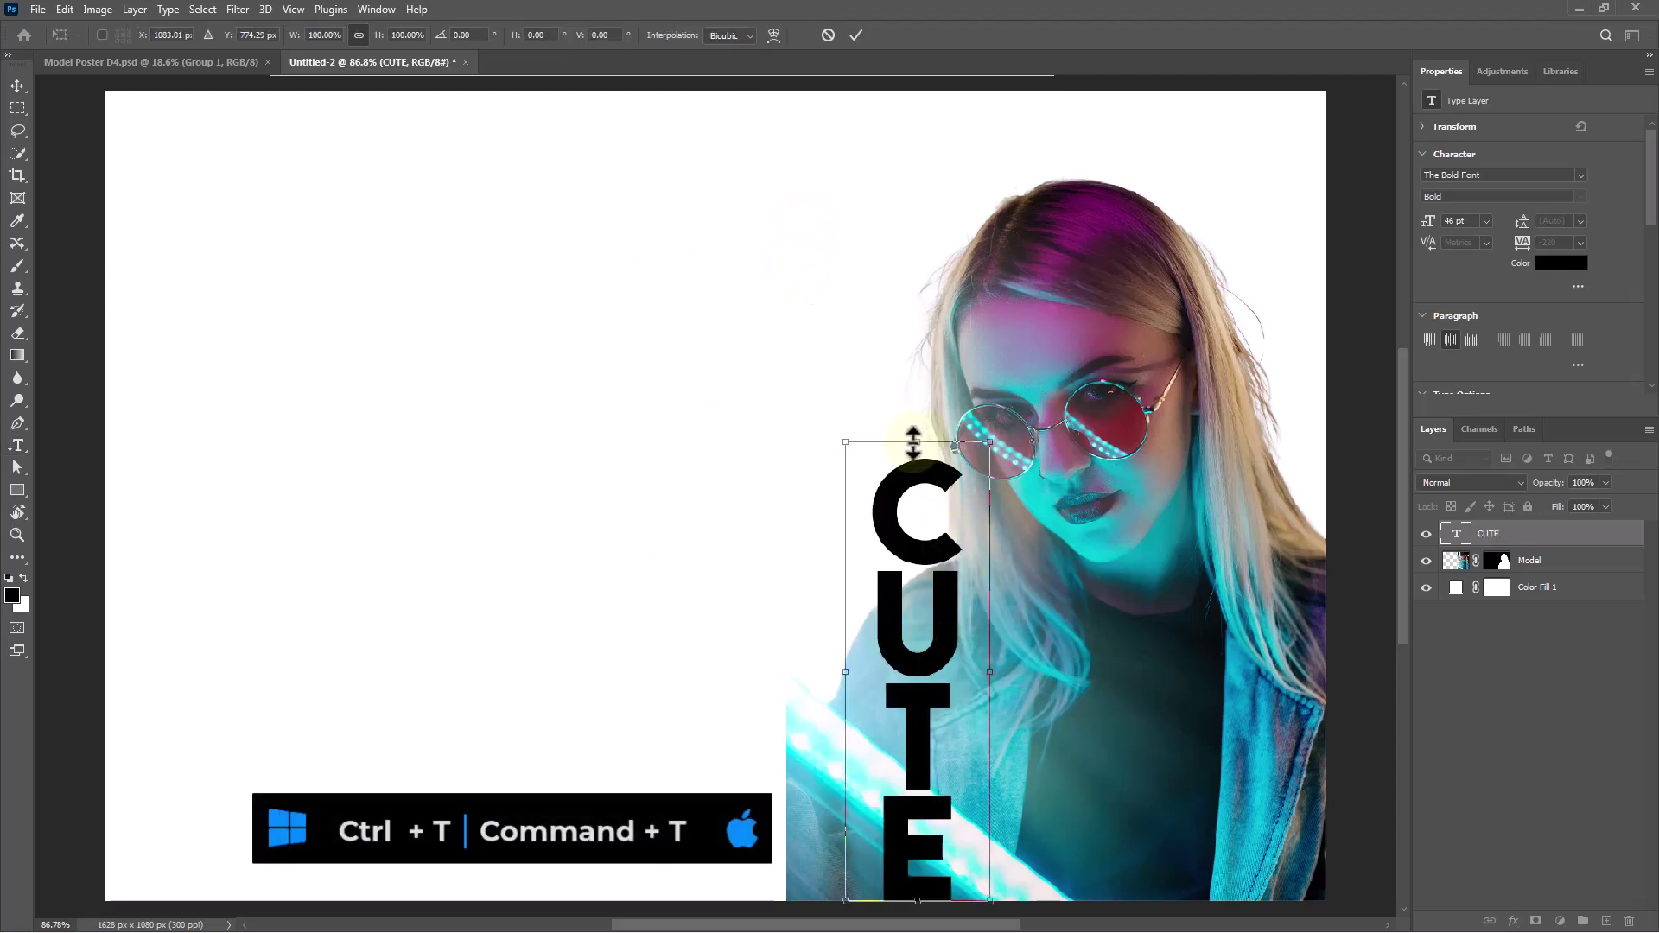
left_click_drag(920, 441, 917, 123)
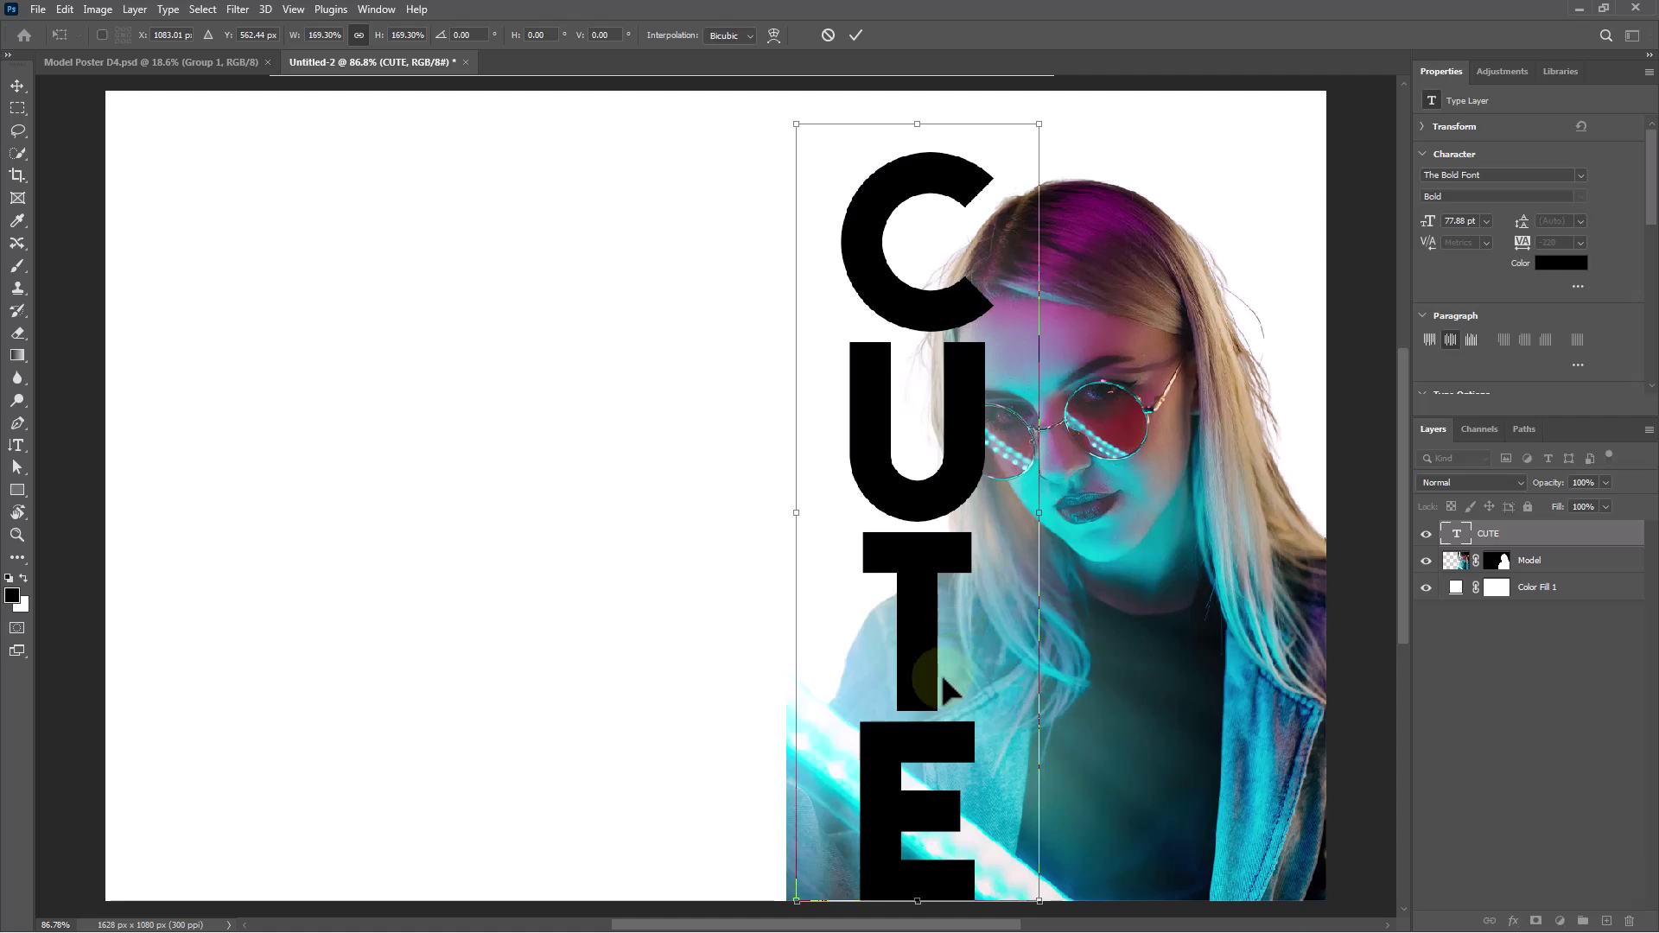
left_click_drag(917, 681, 972, 676)
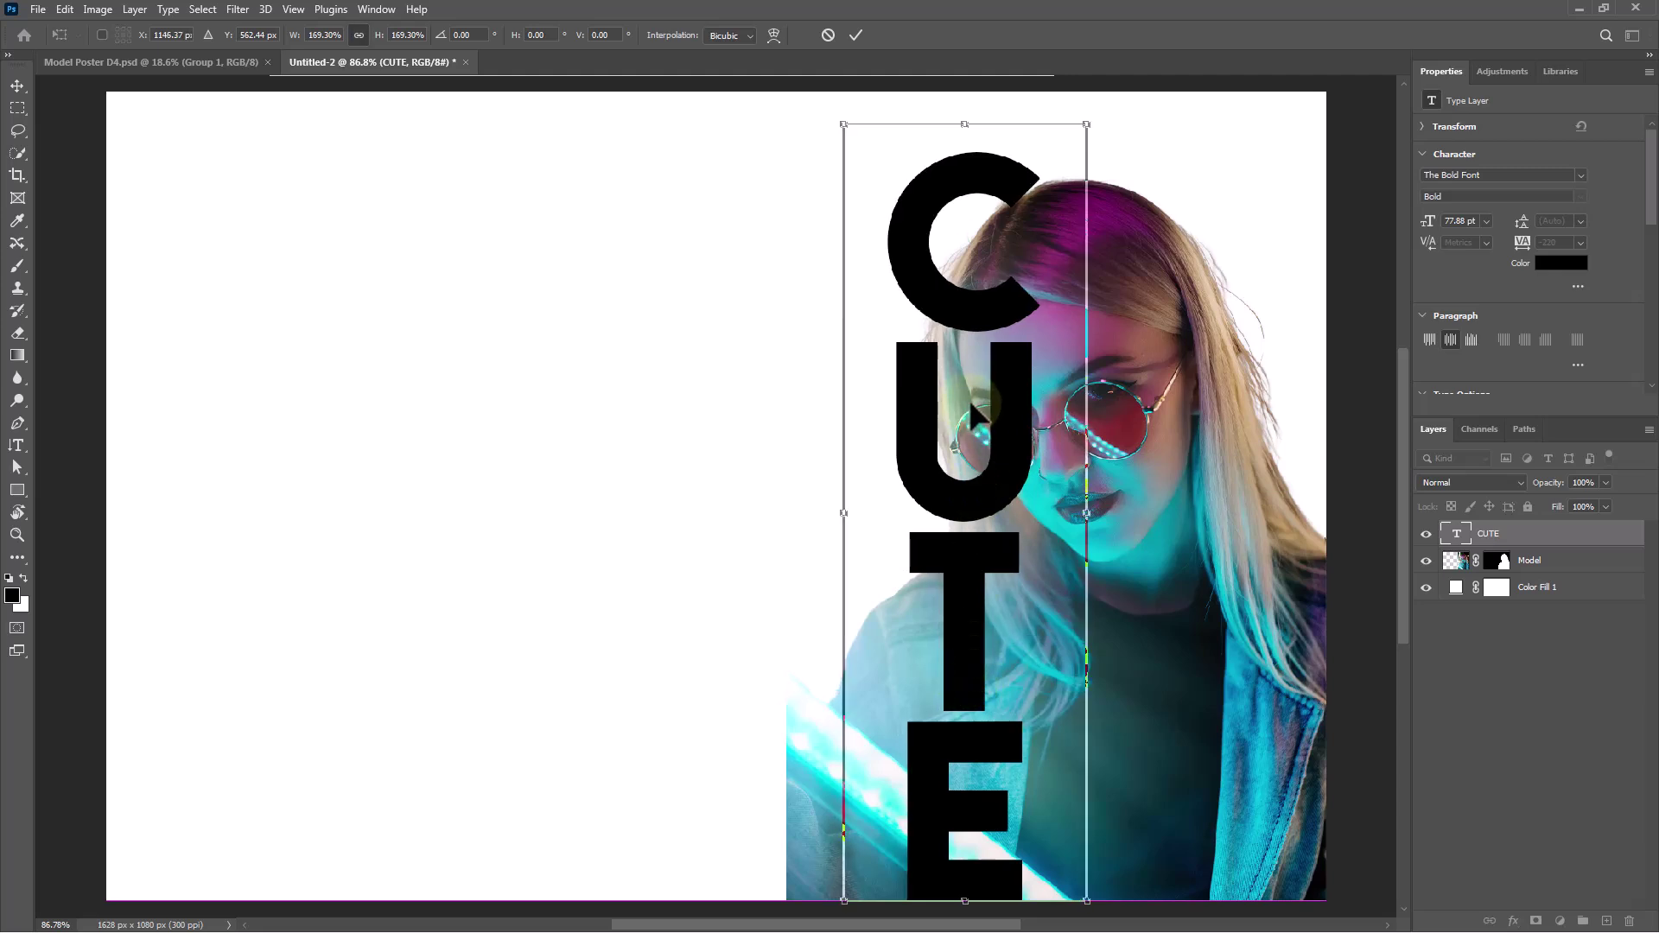
left_click_drag(960, 122, 961, 114)
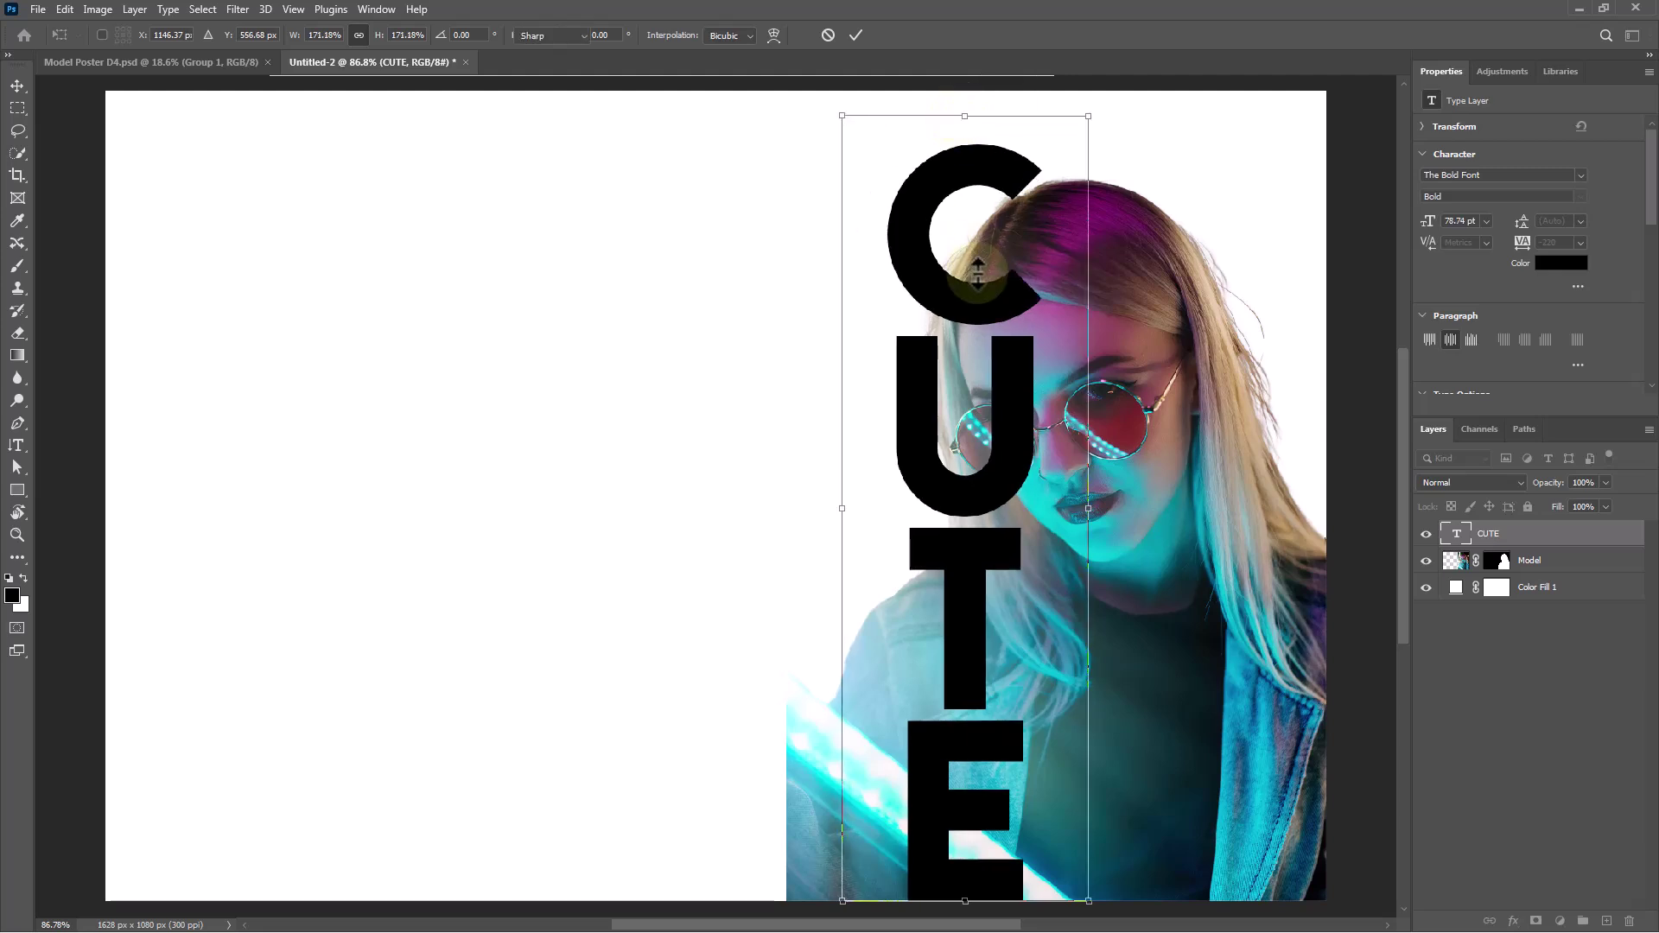
key("Return")
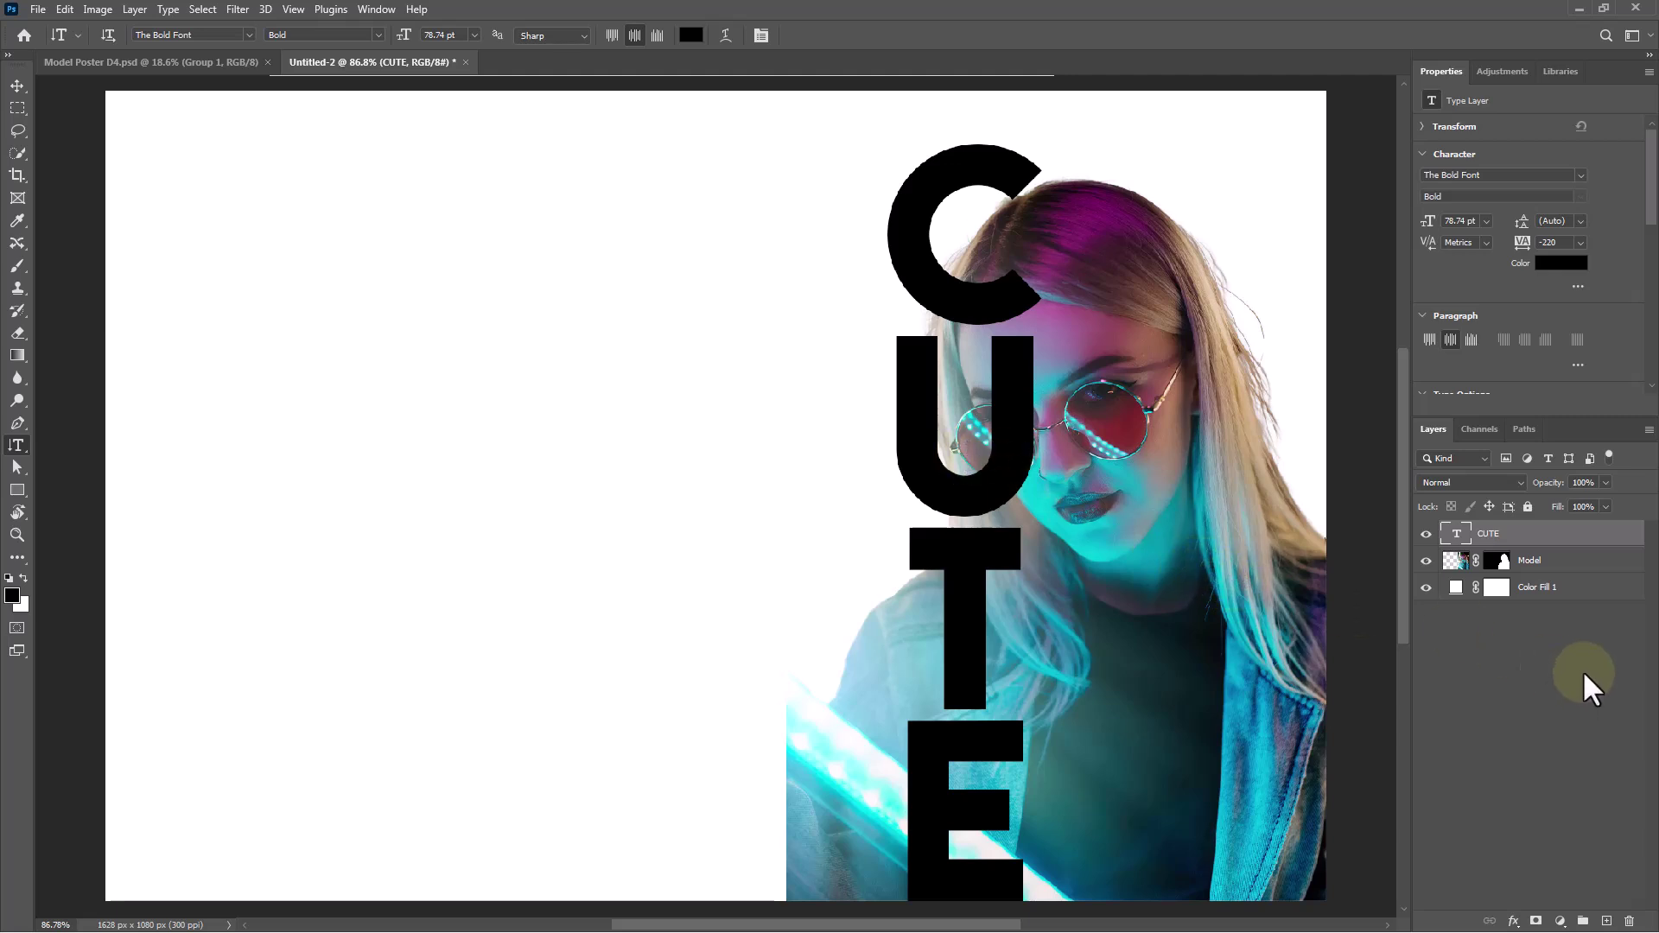
Step: Load the CUTE text's outline as a selection and invert it
right_click(1459, 543)
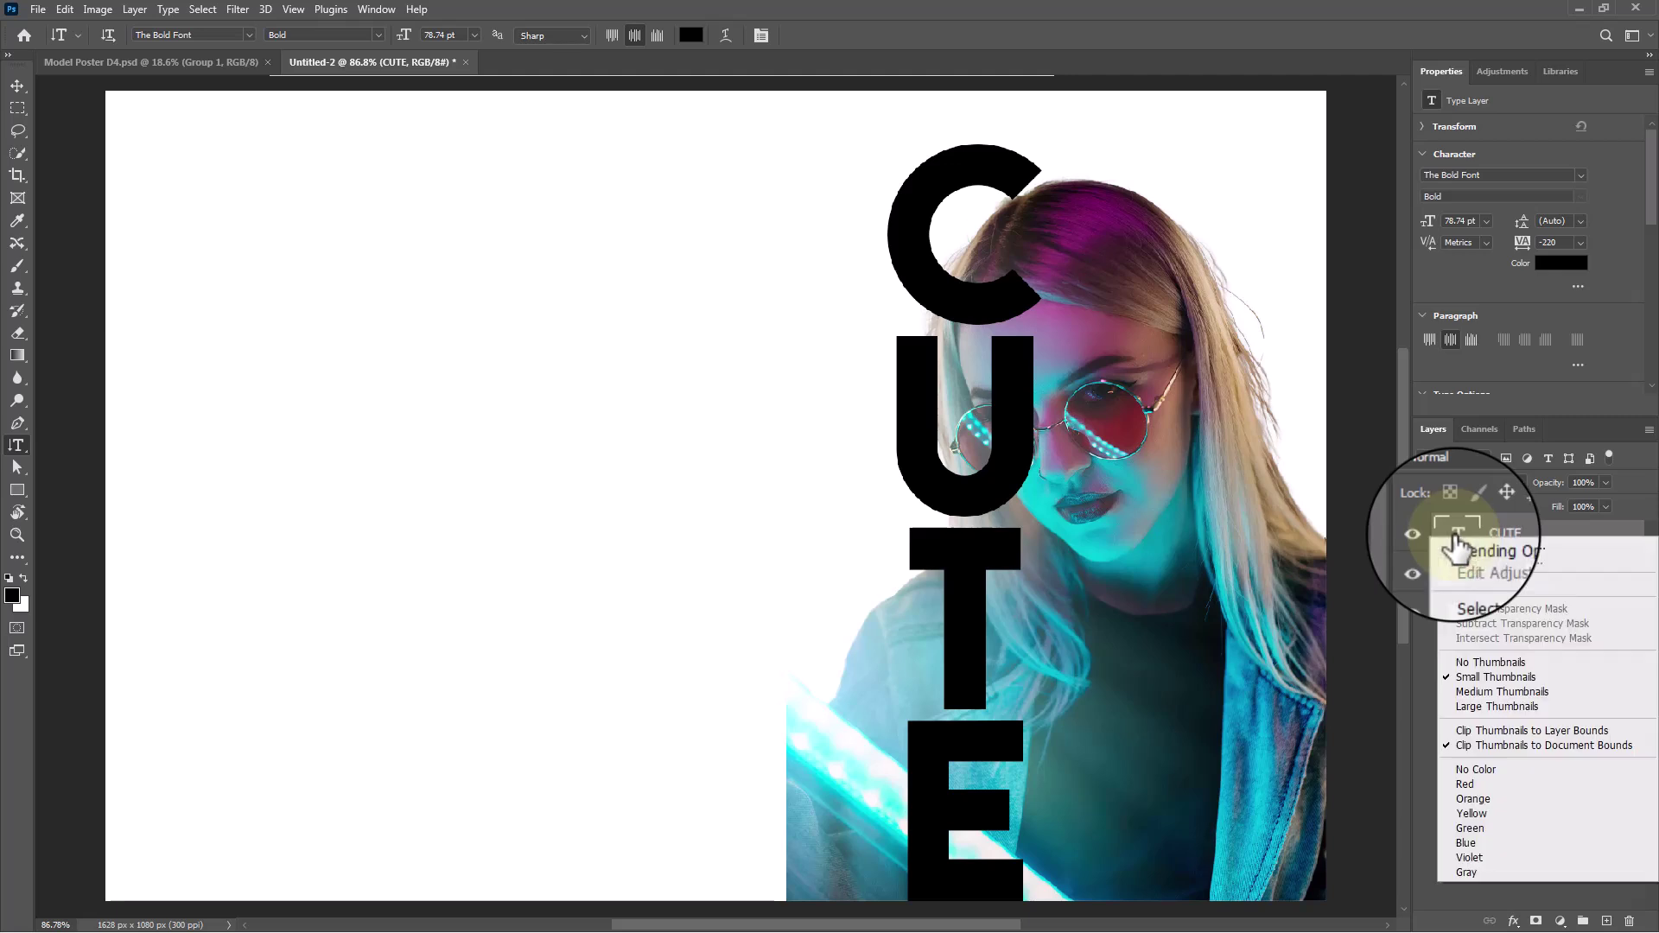
left_click(1483, 586)
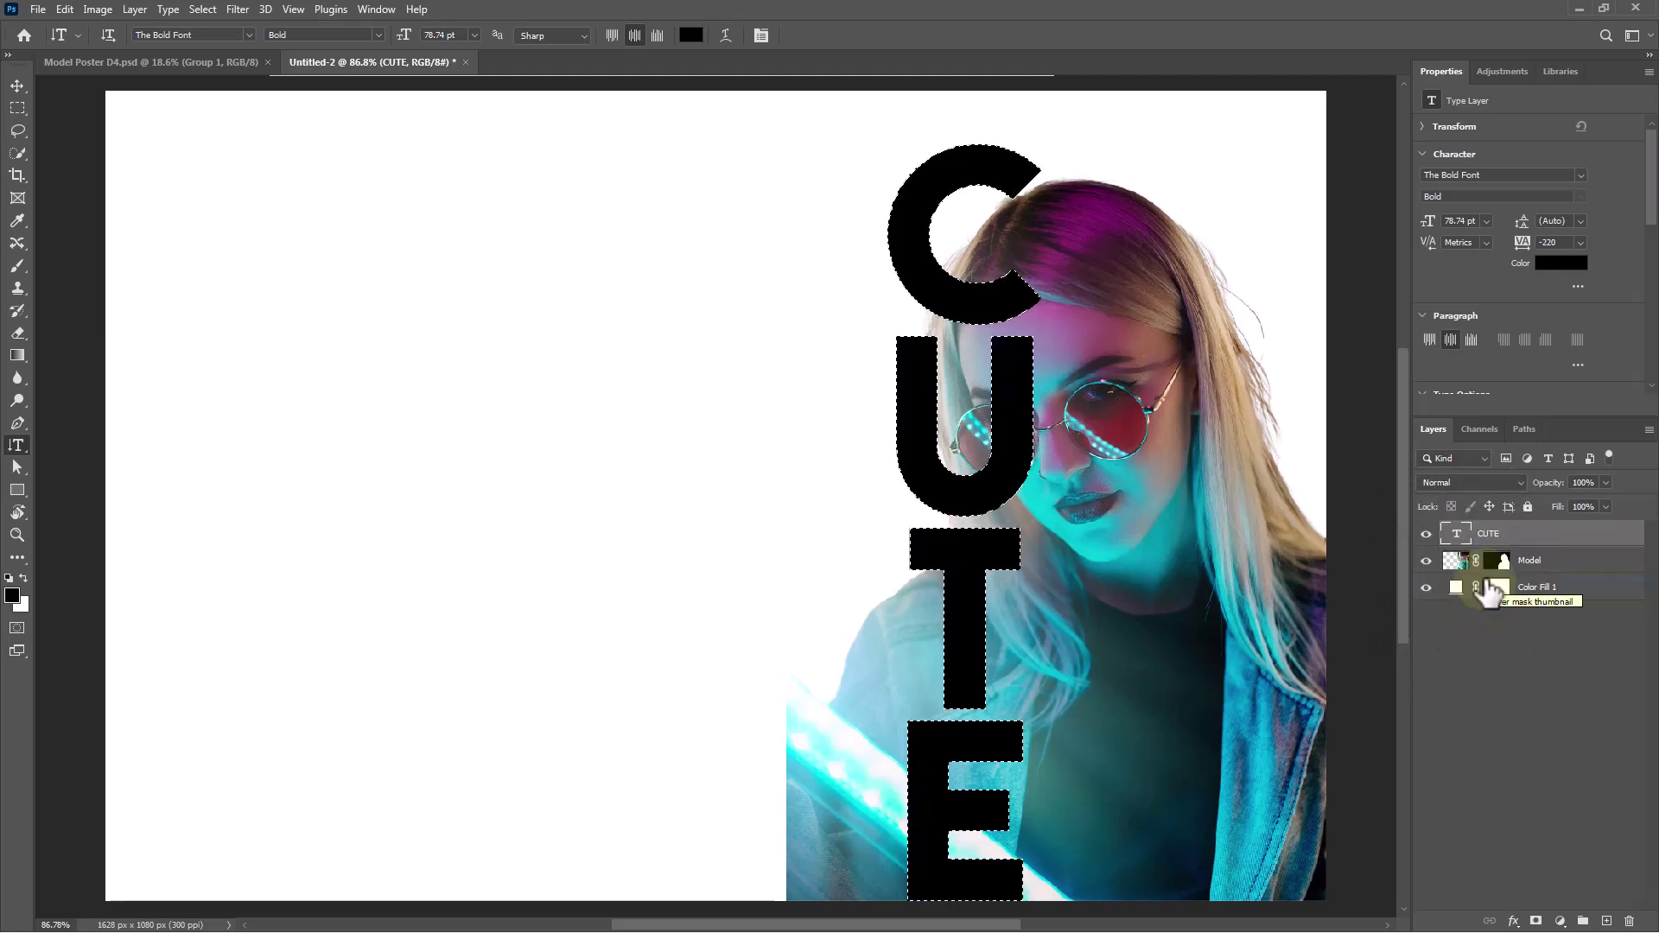
left_click(211, 12)
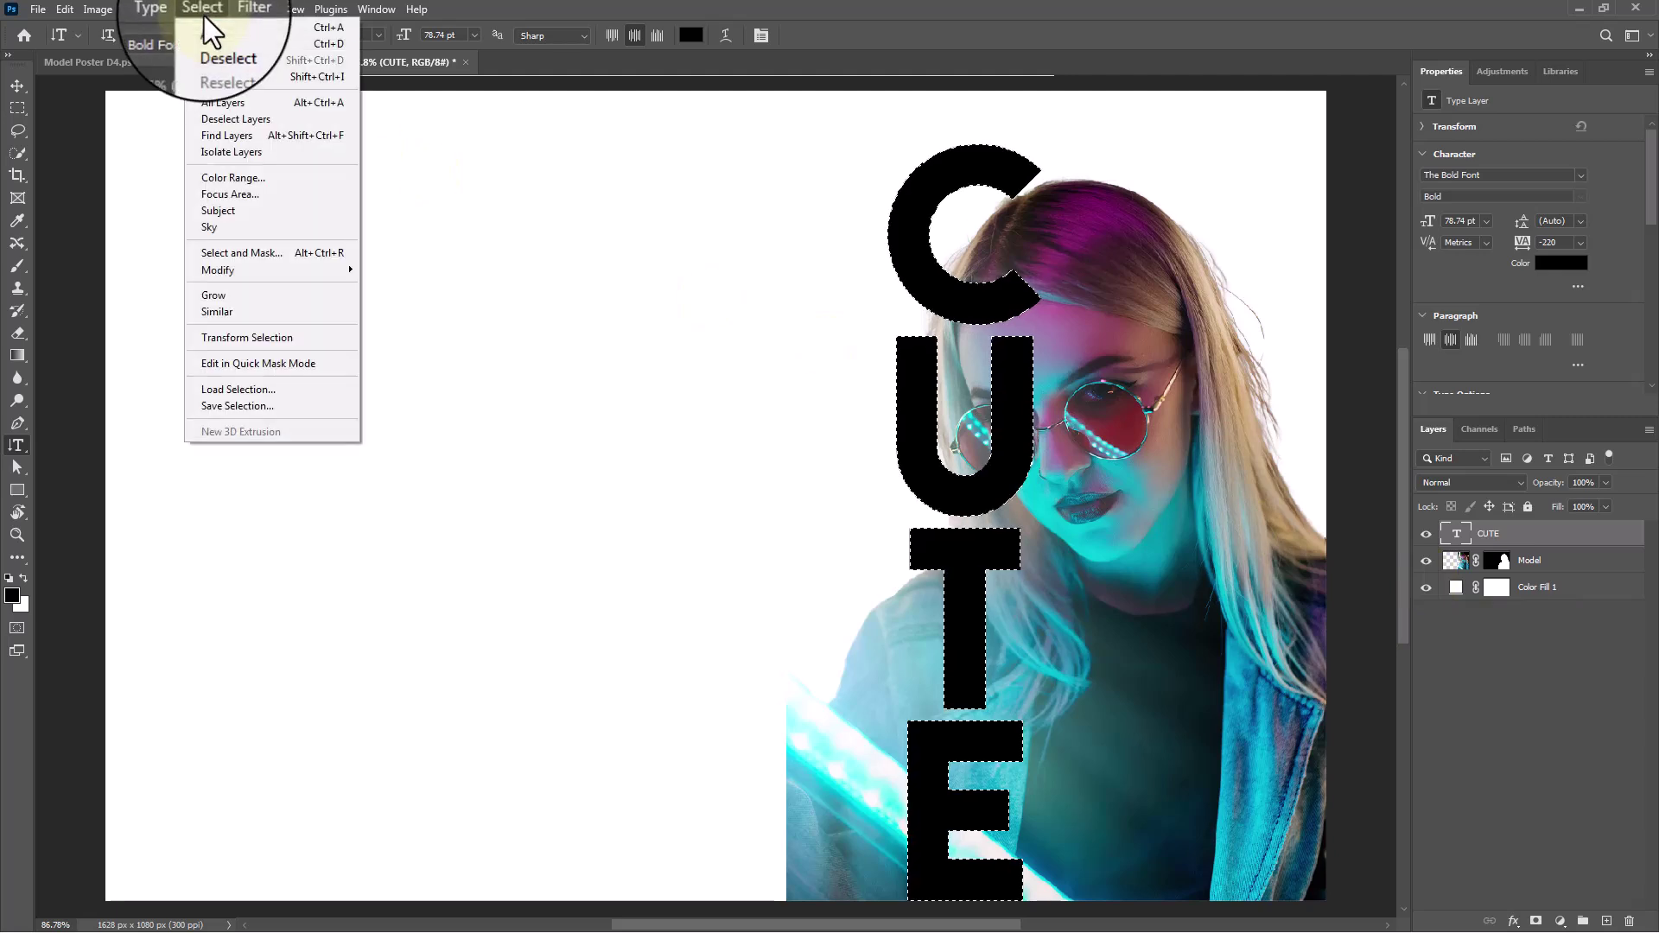
left_click(218, 80)
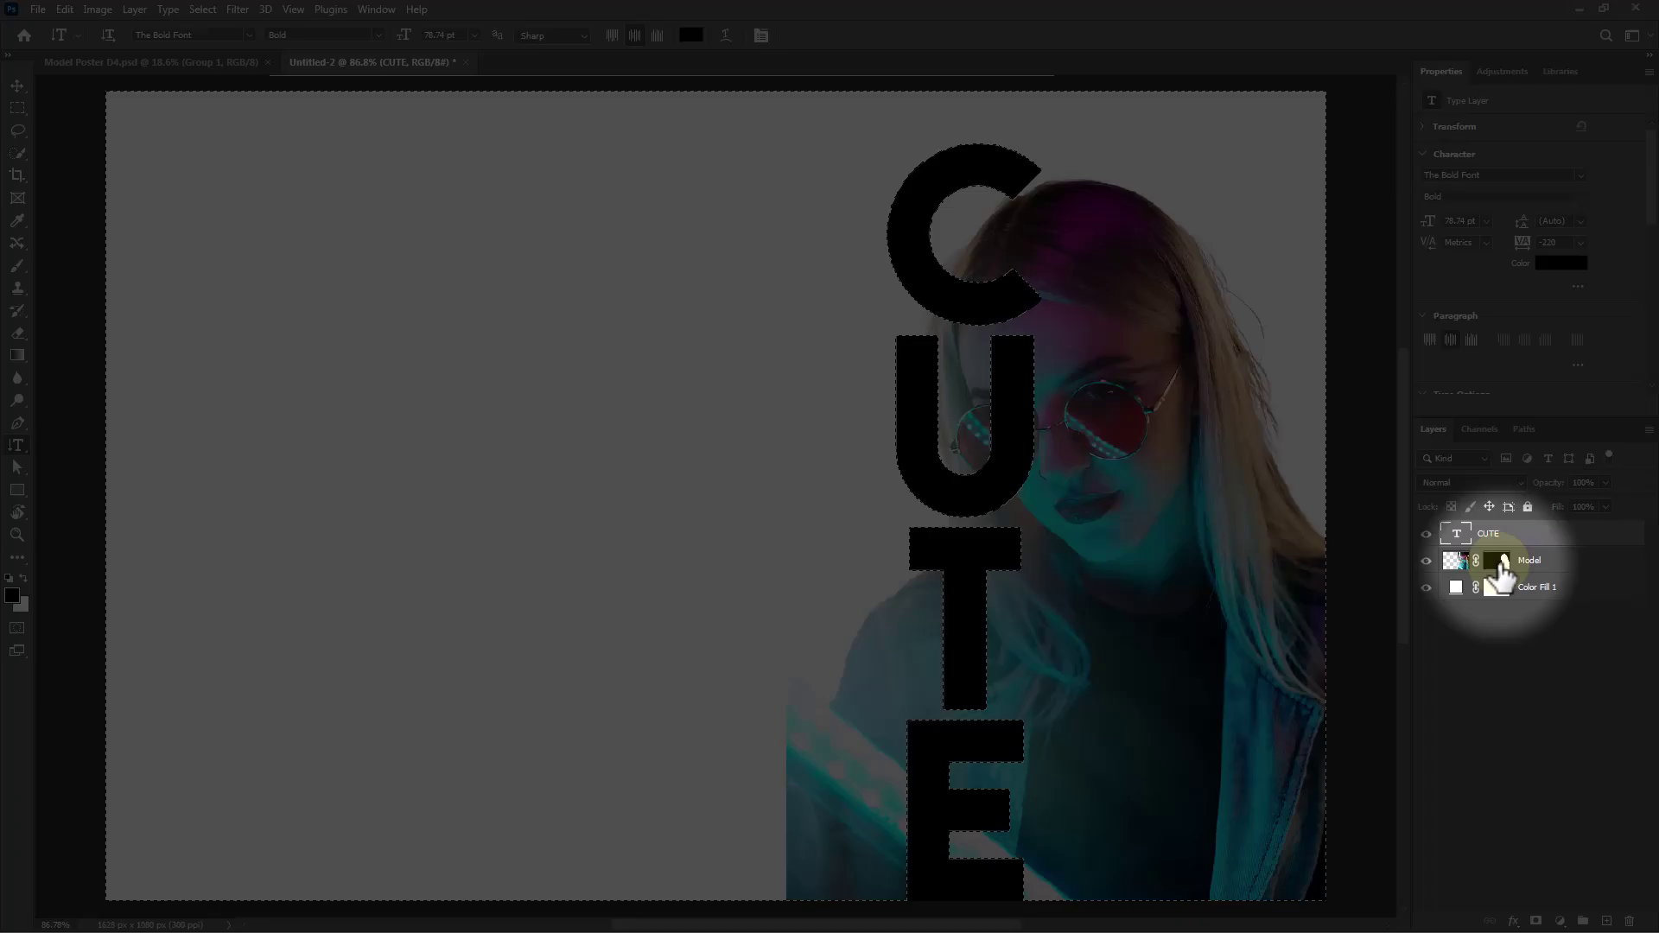
Step: Paint black on the Model layer's mask to hide the arm and light tube to the left of the letters
left_click(1502, 570)
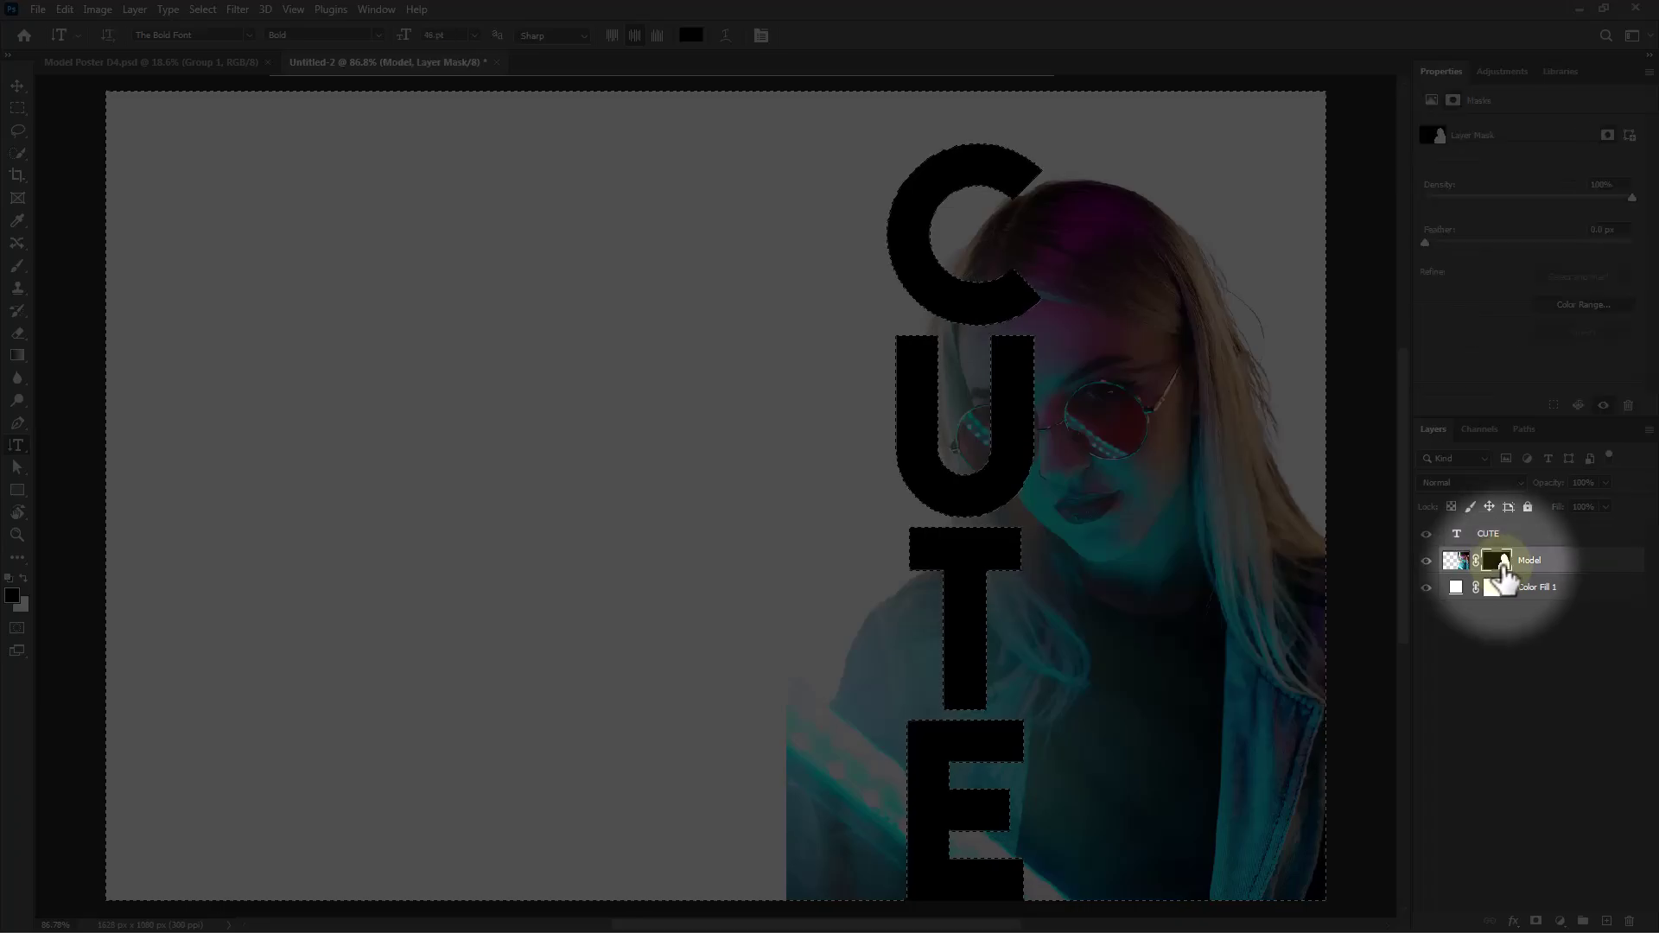
key("ctrl+d")
left_click(17, 267)
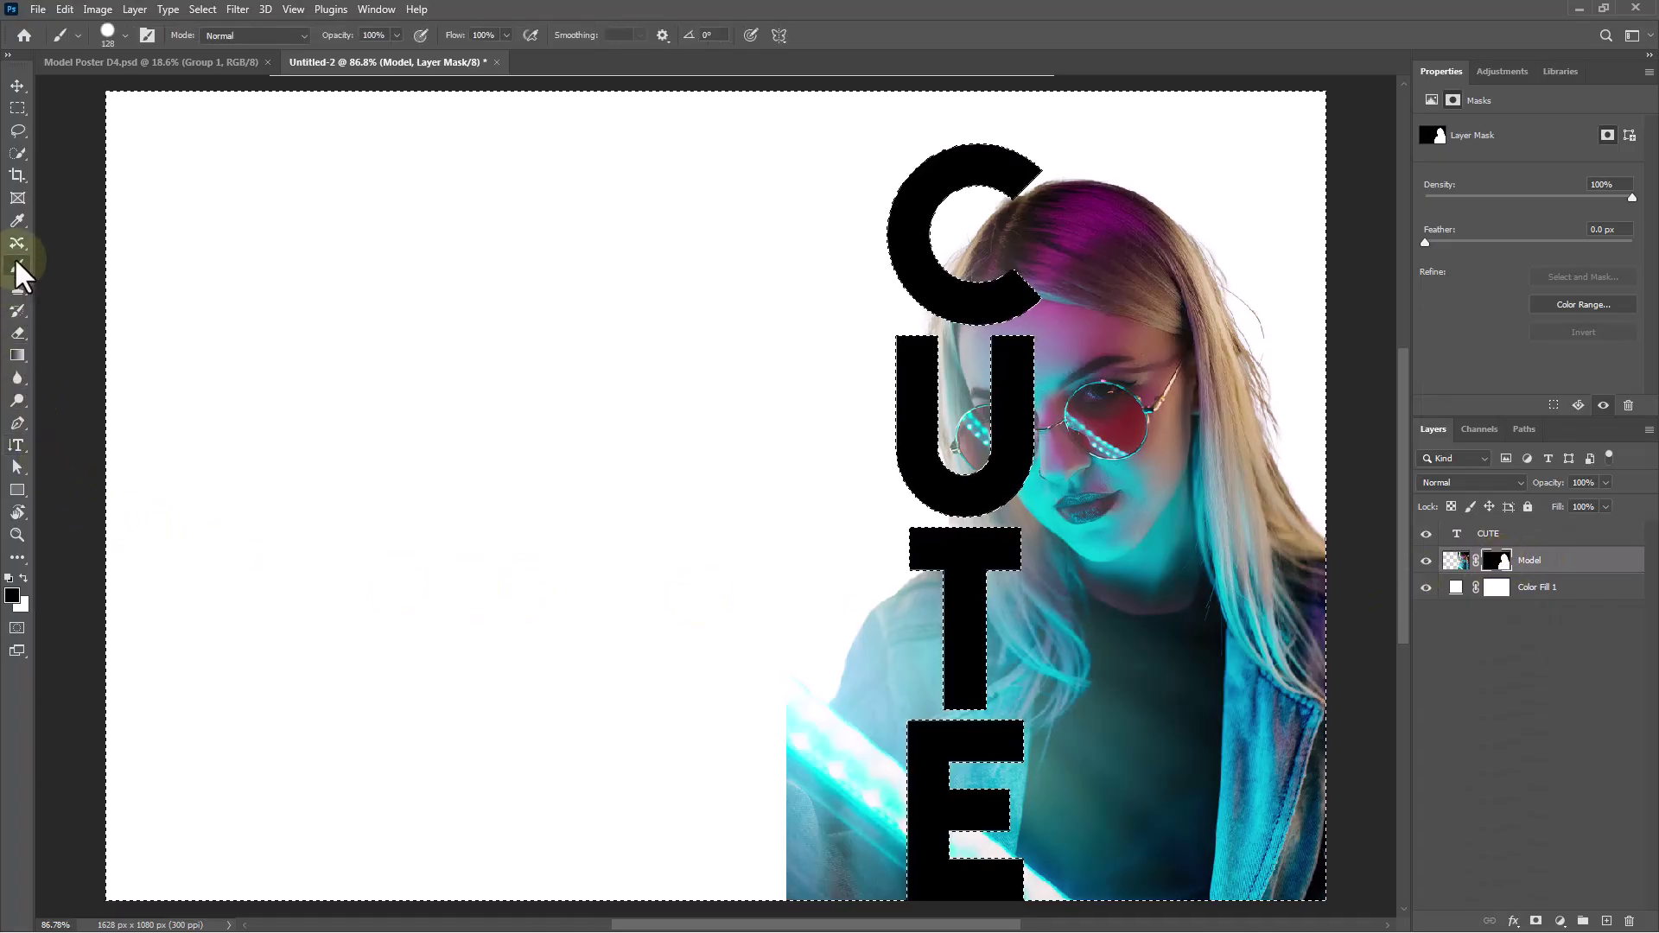
key("ctrl+shift+d")
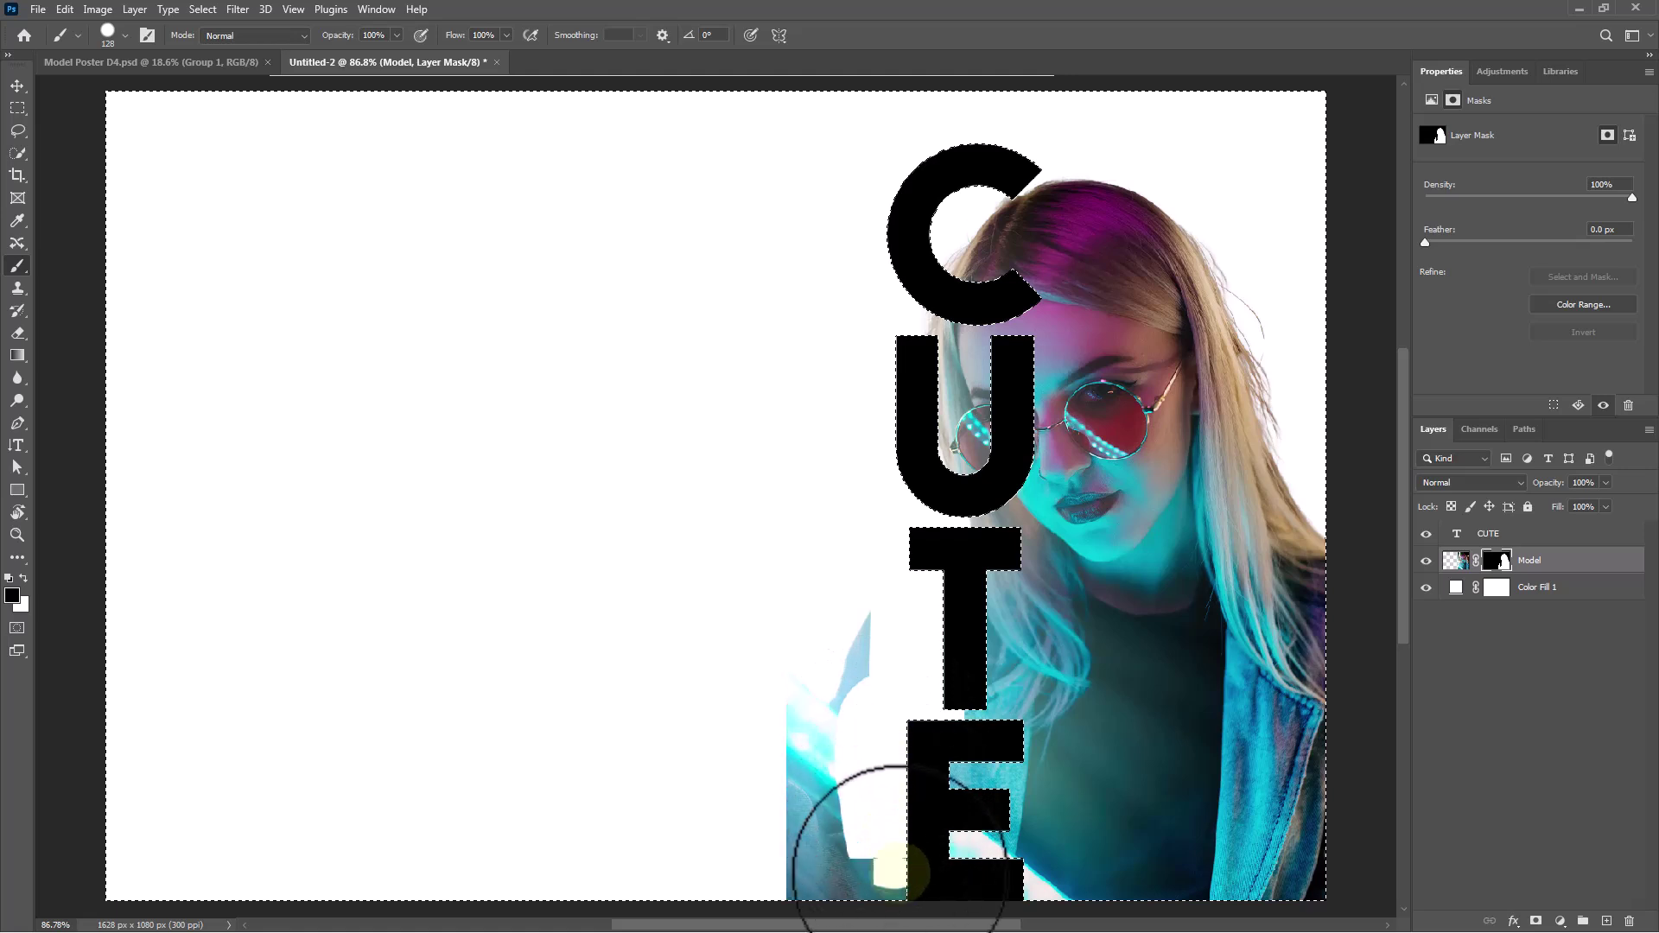
mouse_move(895, 872)
left_mouse_down()
mouse_move(812, 902)
mouse_move(809, 728)
mouse_move(852, 625)
mouse_move(802, 809)
mouse_move(784, 715)
mouse_move(799, 759)
left_mouse_up()
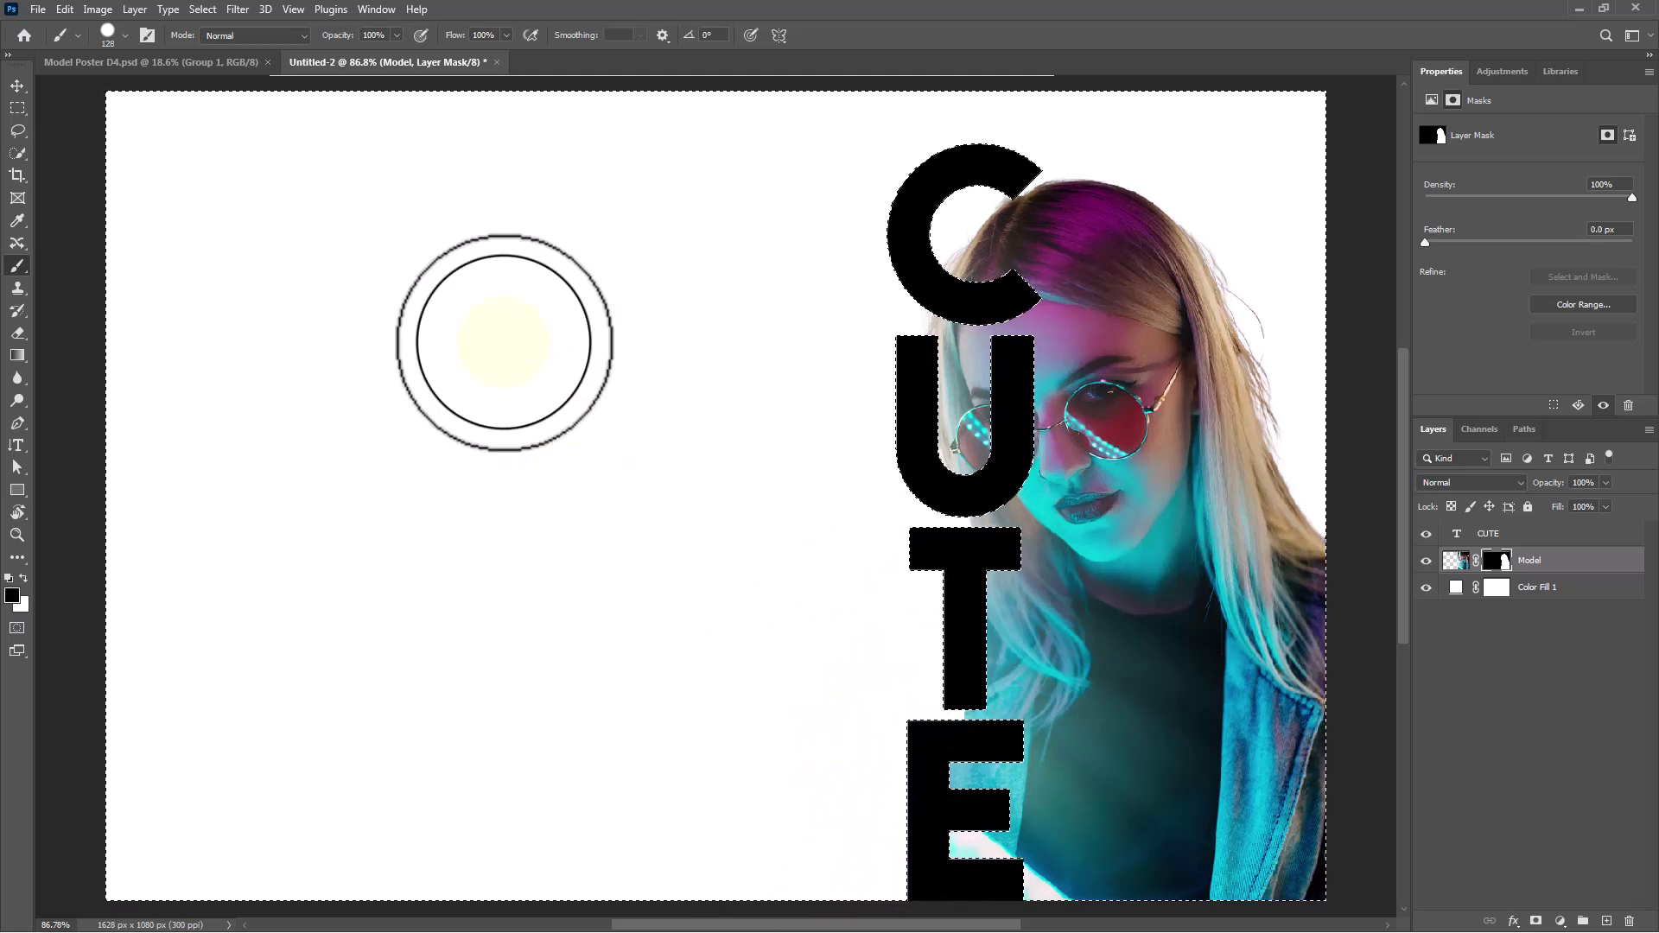
Step: Invert the selection back to the CUTE letters, expand it by 7 pixels and mask out the Model layer within it
left_click(203, 8)
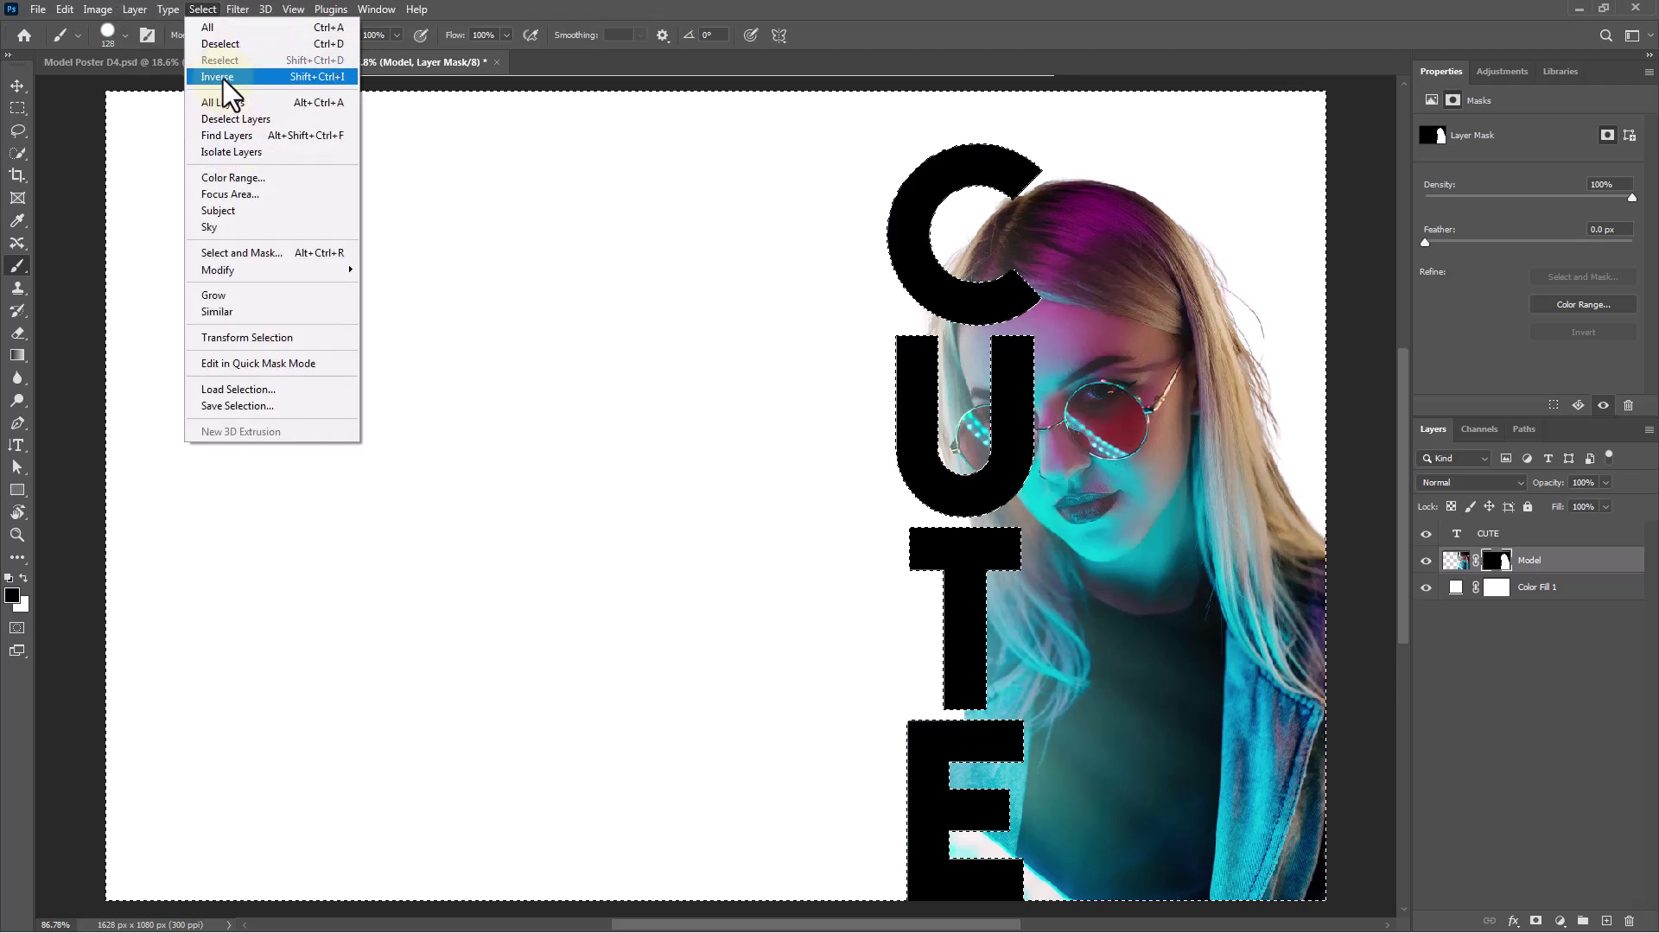
left_click(218, 76)
left_click(211, 11)
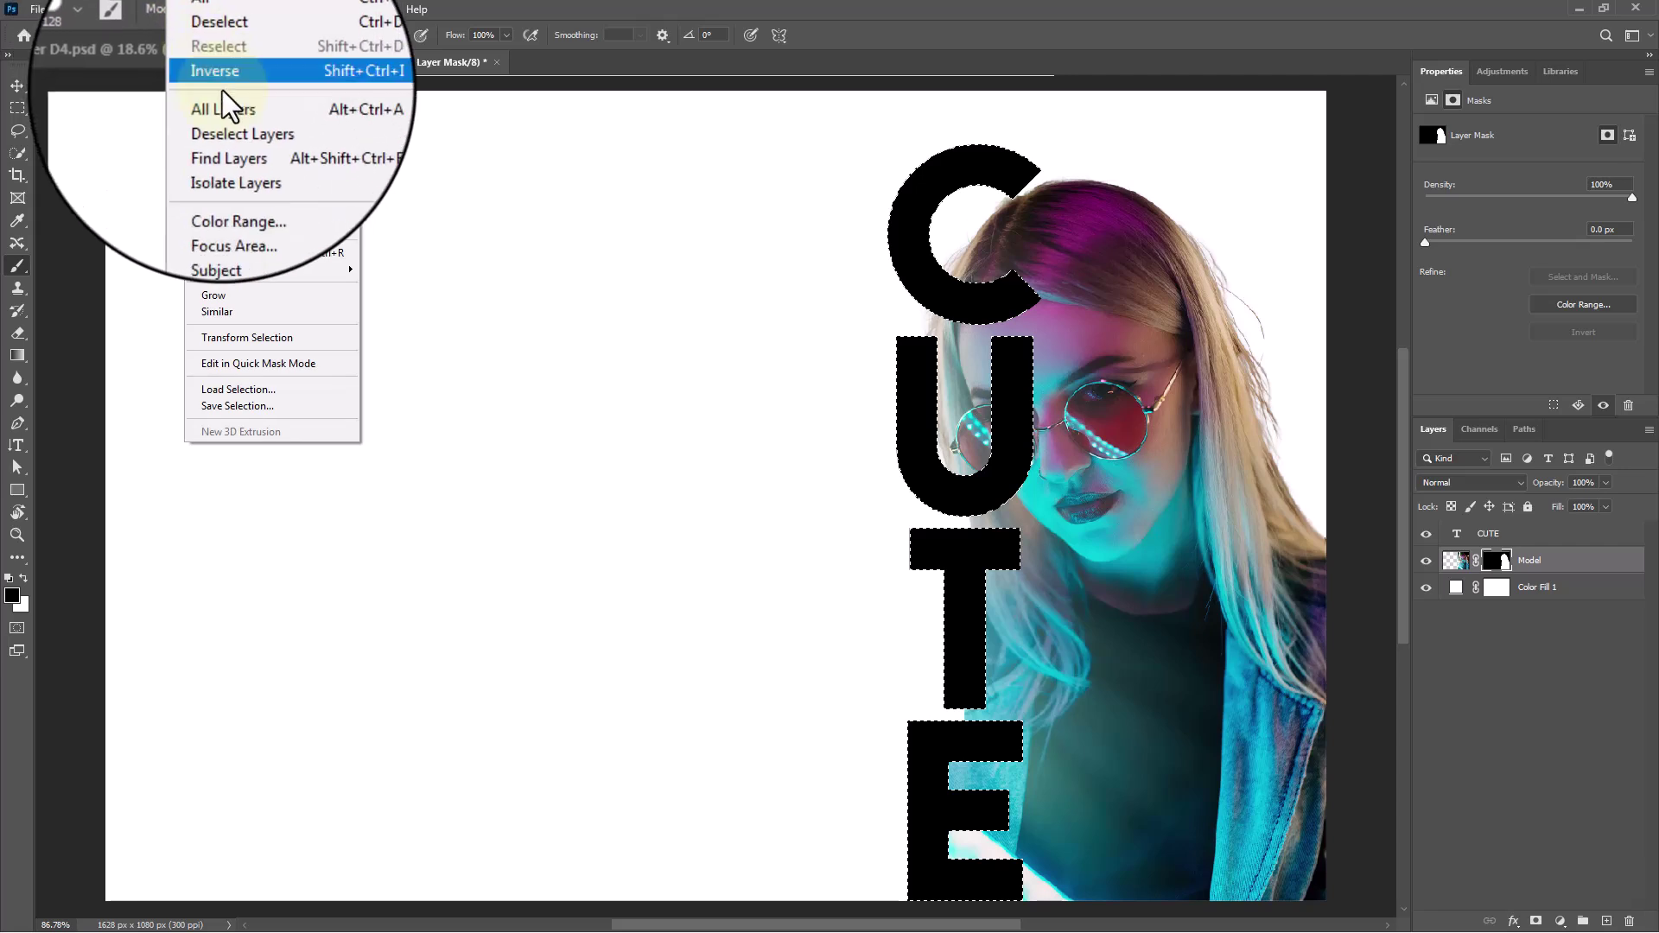
mouse_move(333, 271)
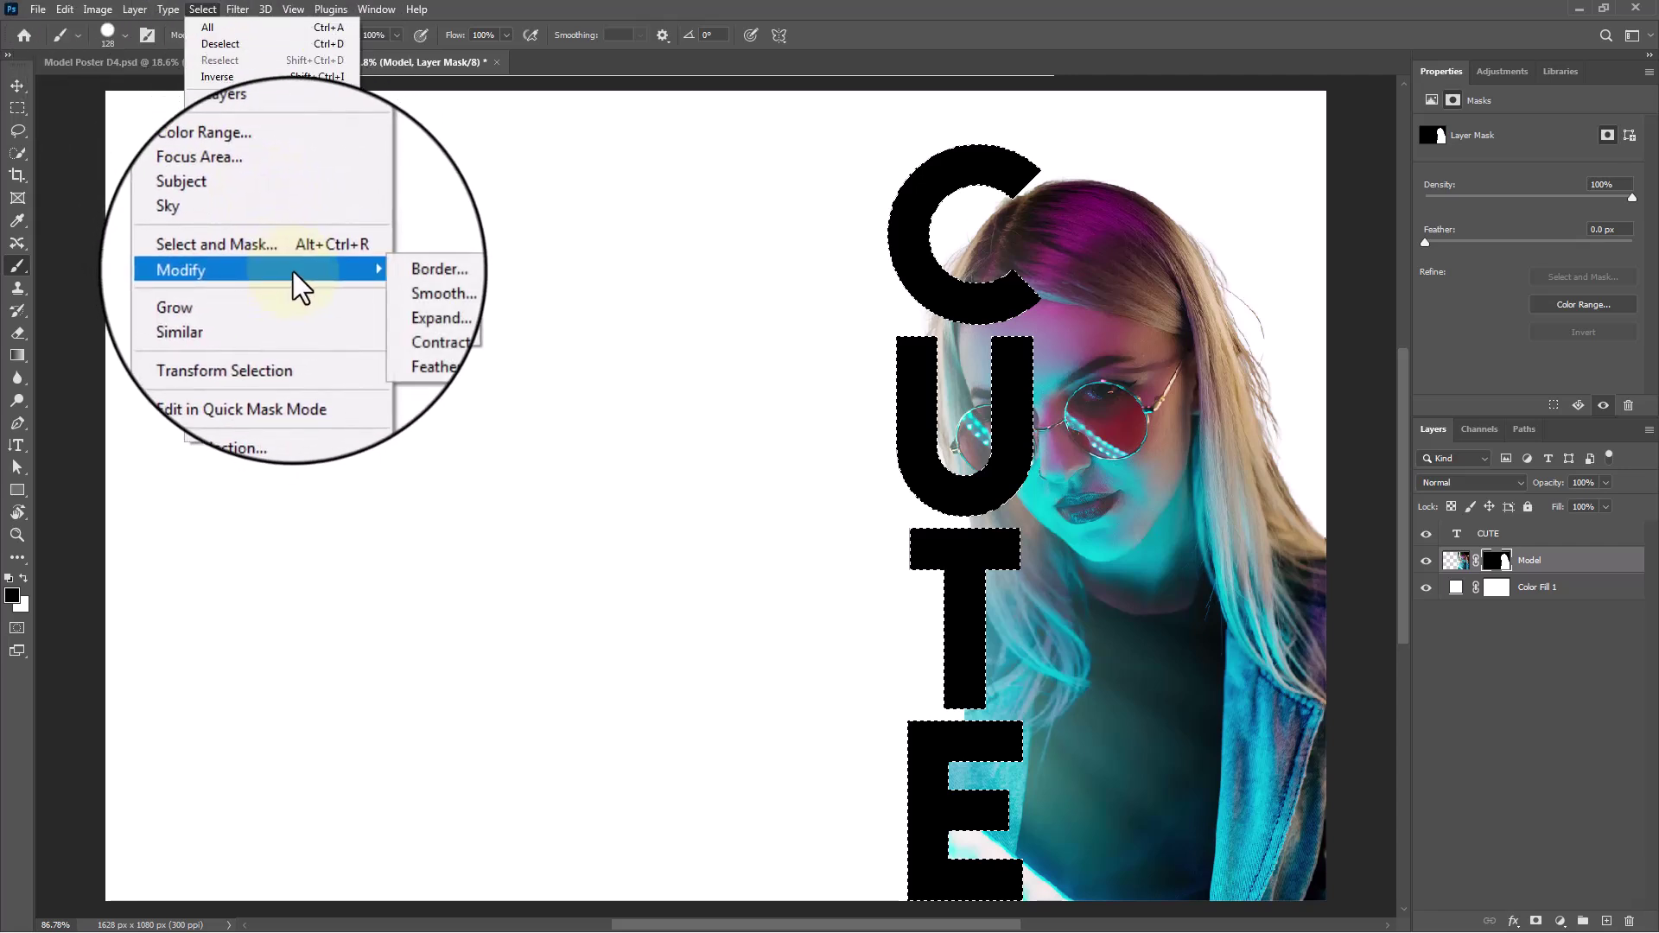
left_click(403, 306)
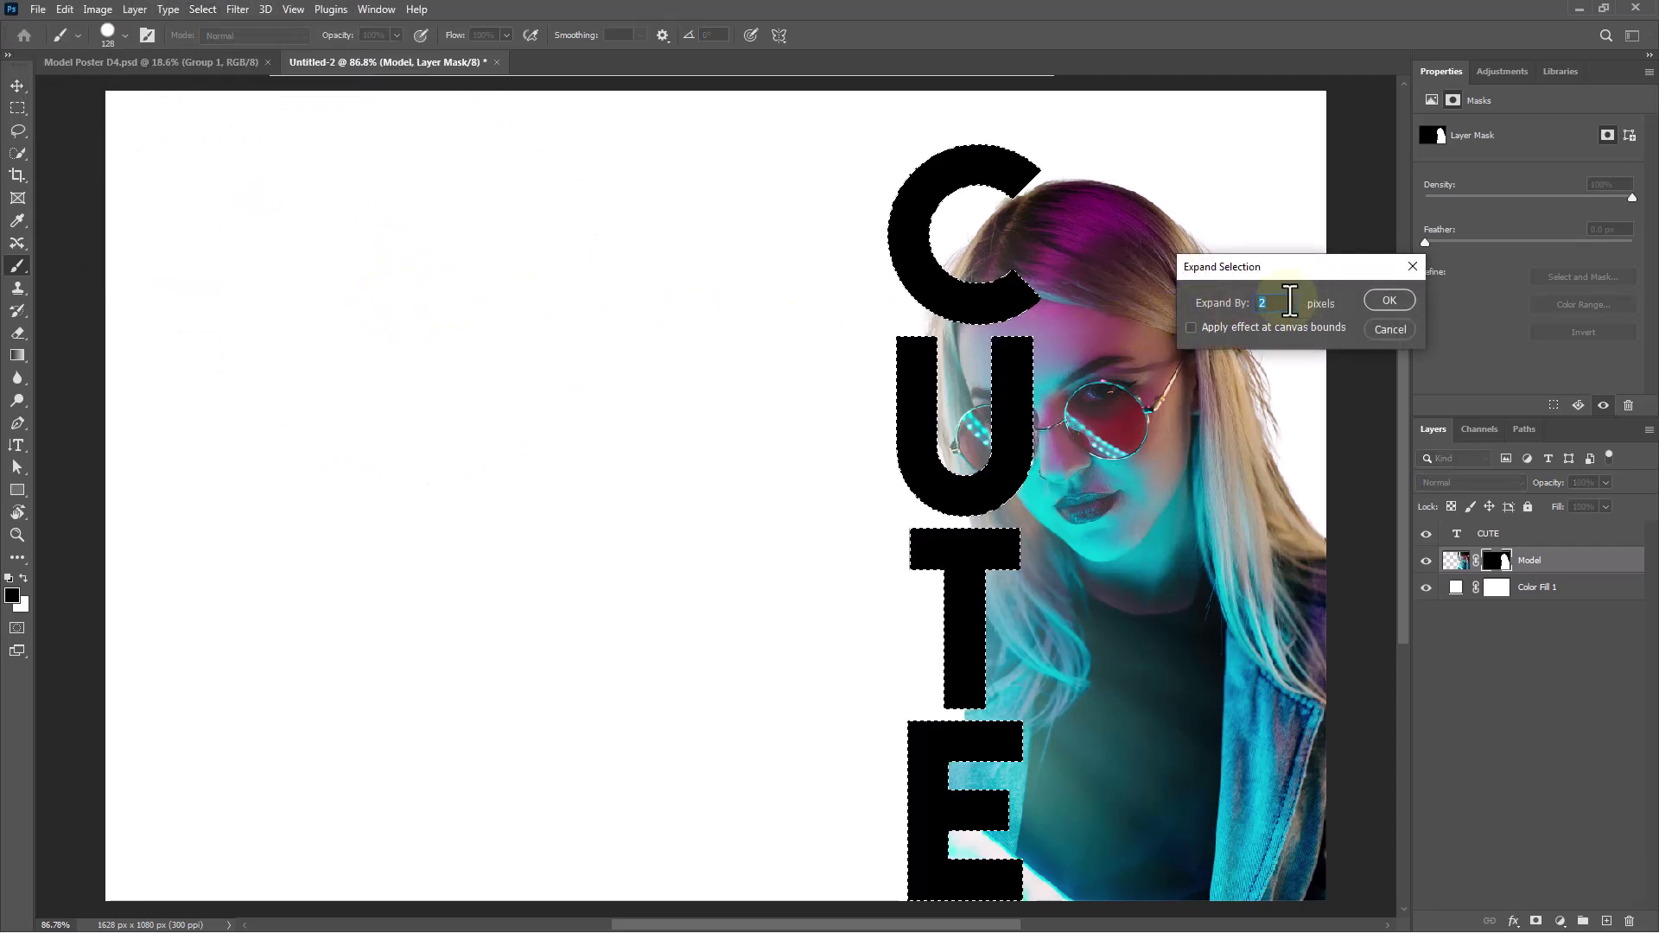
type("7")
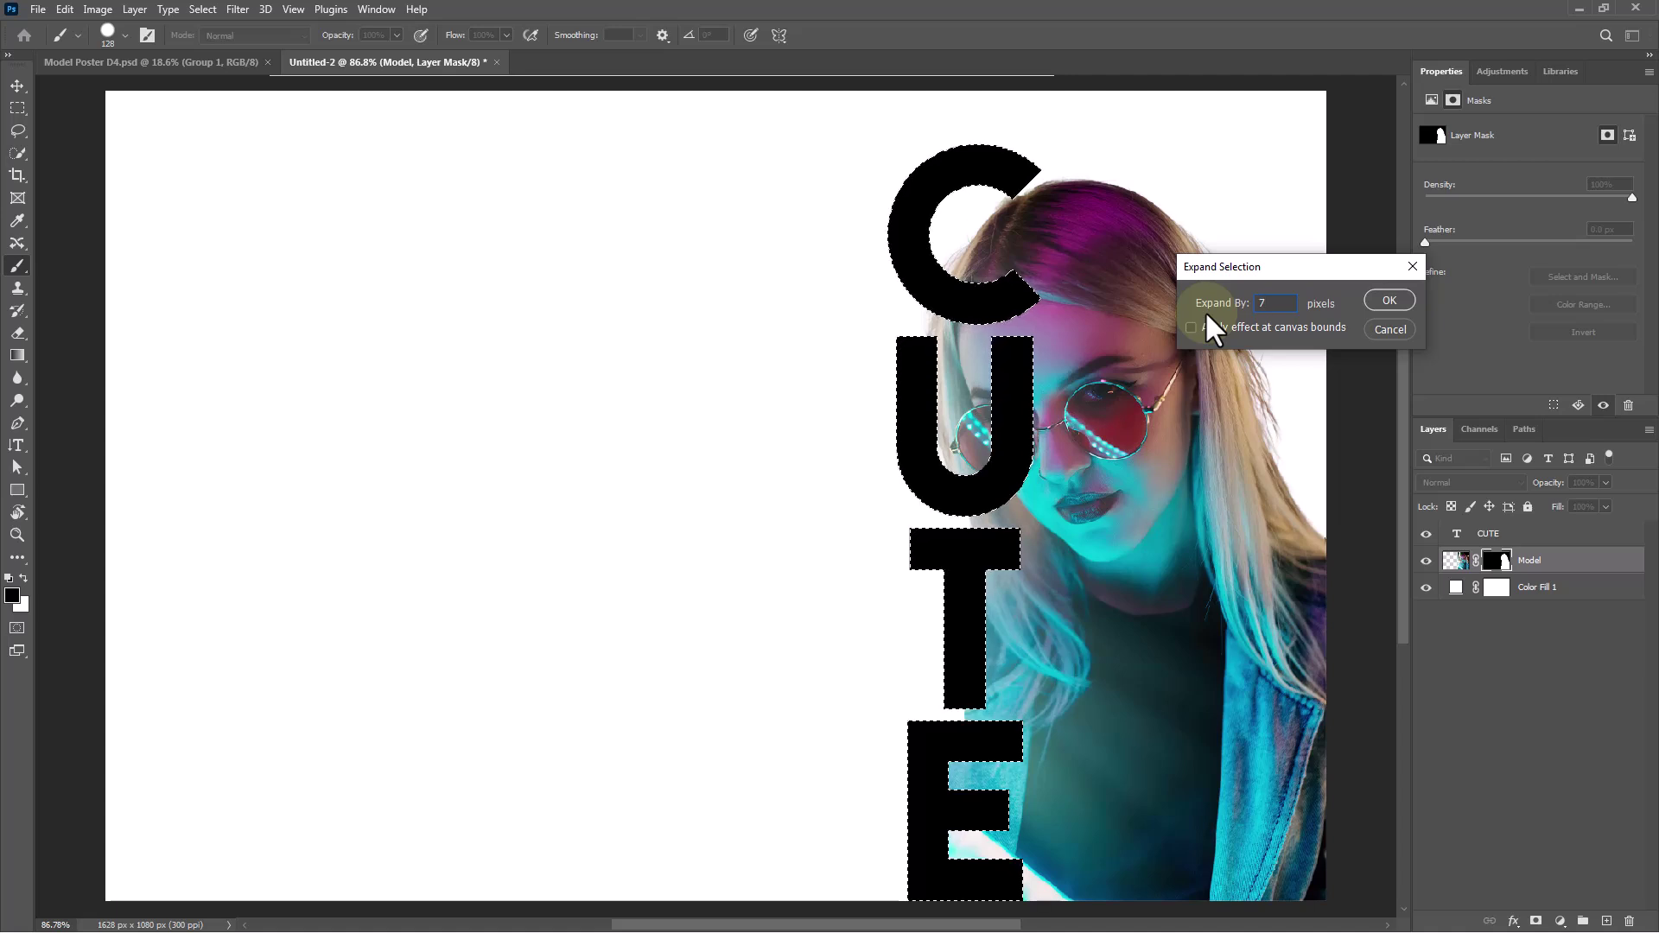
left_click(1389, 301)
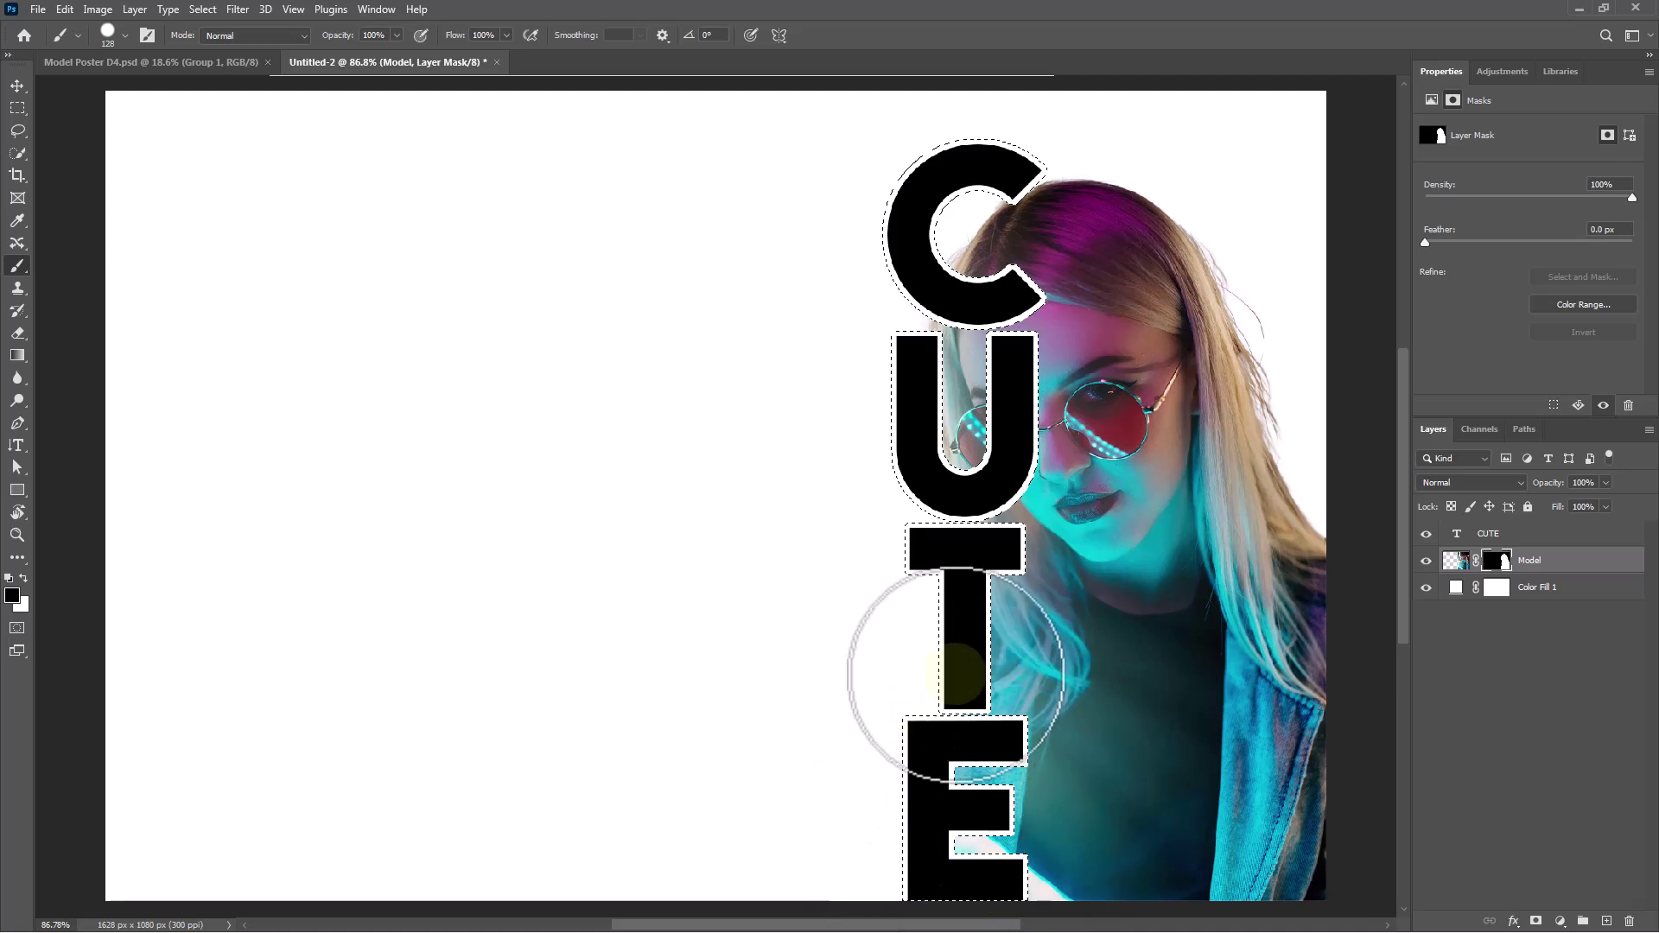
key("ctrl+d")
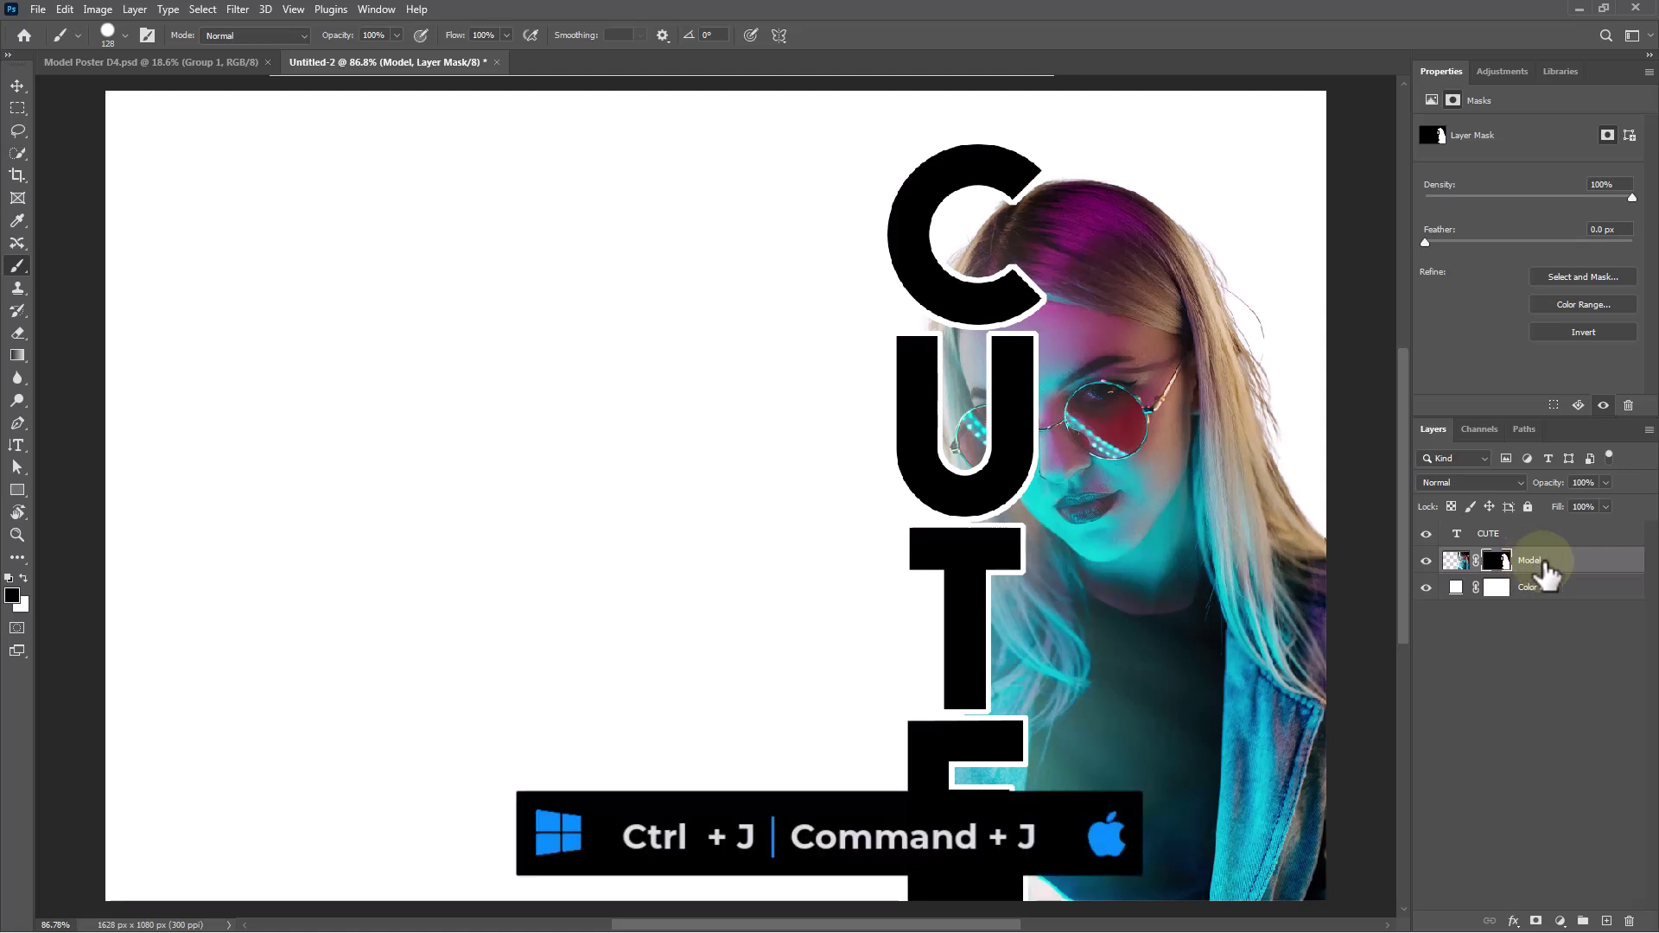
Step: Duplicate the Model layer above the CUTE text without its layer mask and clip the copy to the text
key("ctrl+j")
left_click_drag(1545, 568, 1629, 922)
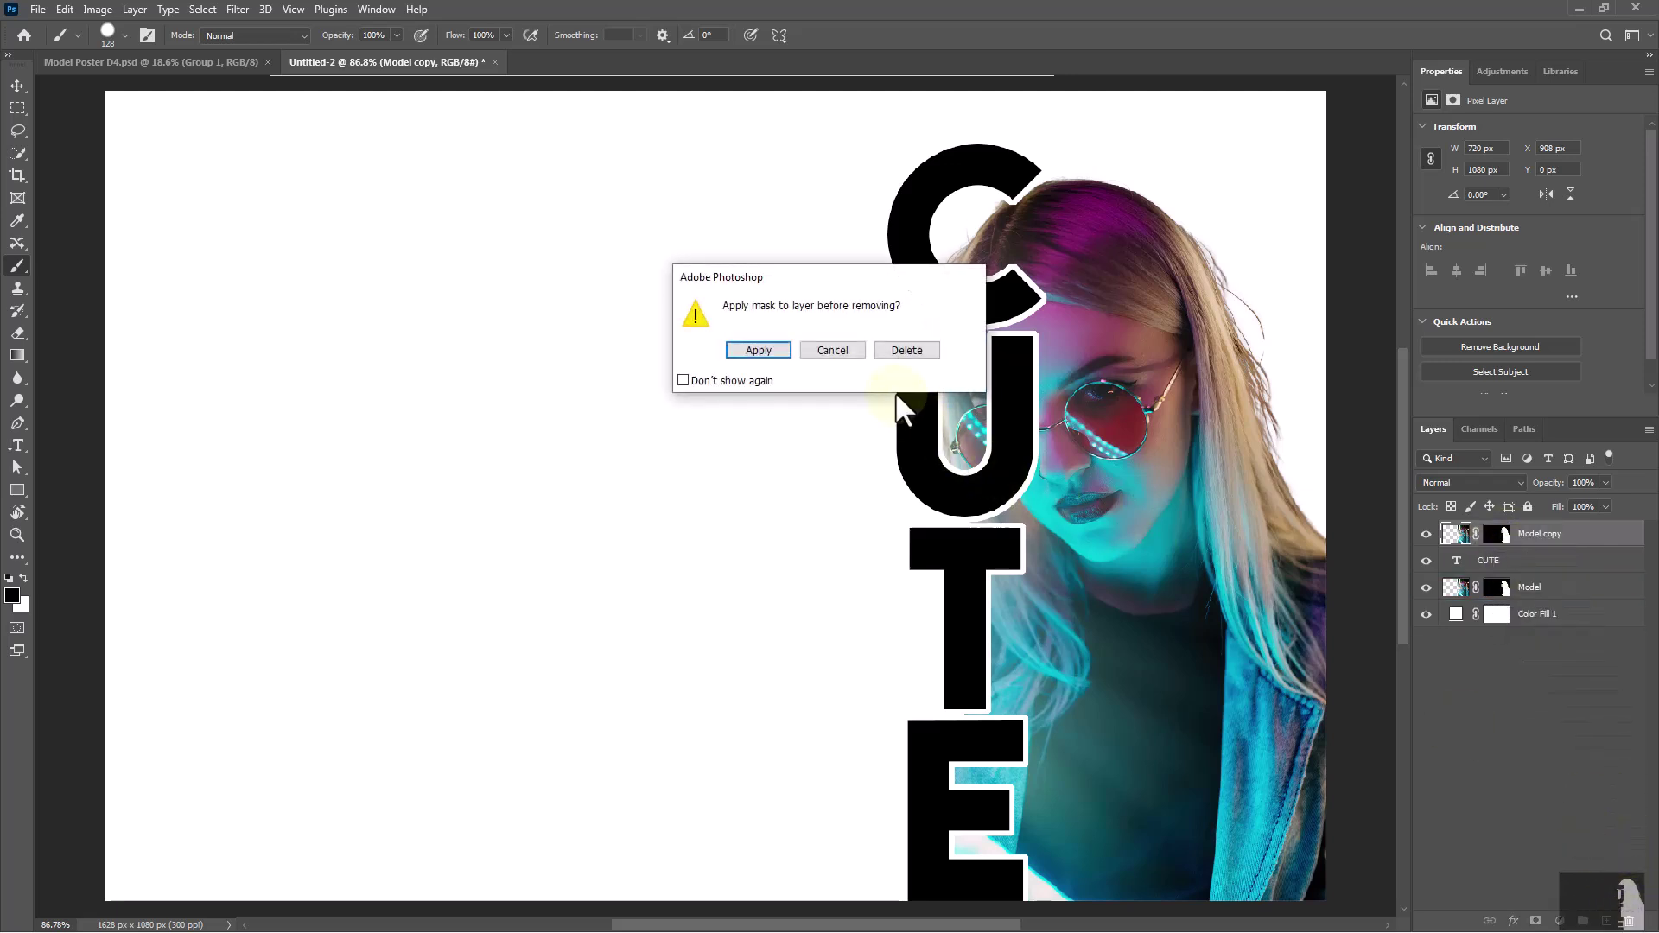
left_click(896, 352)
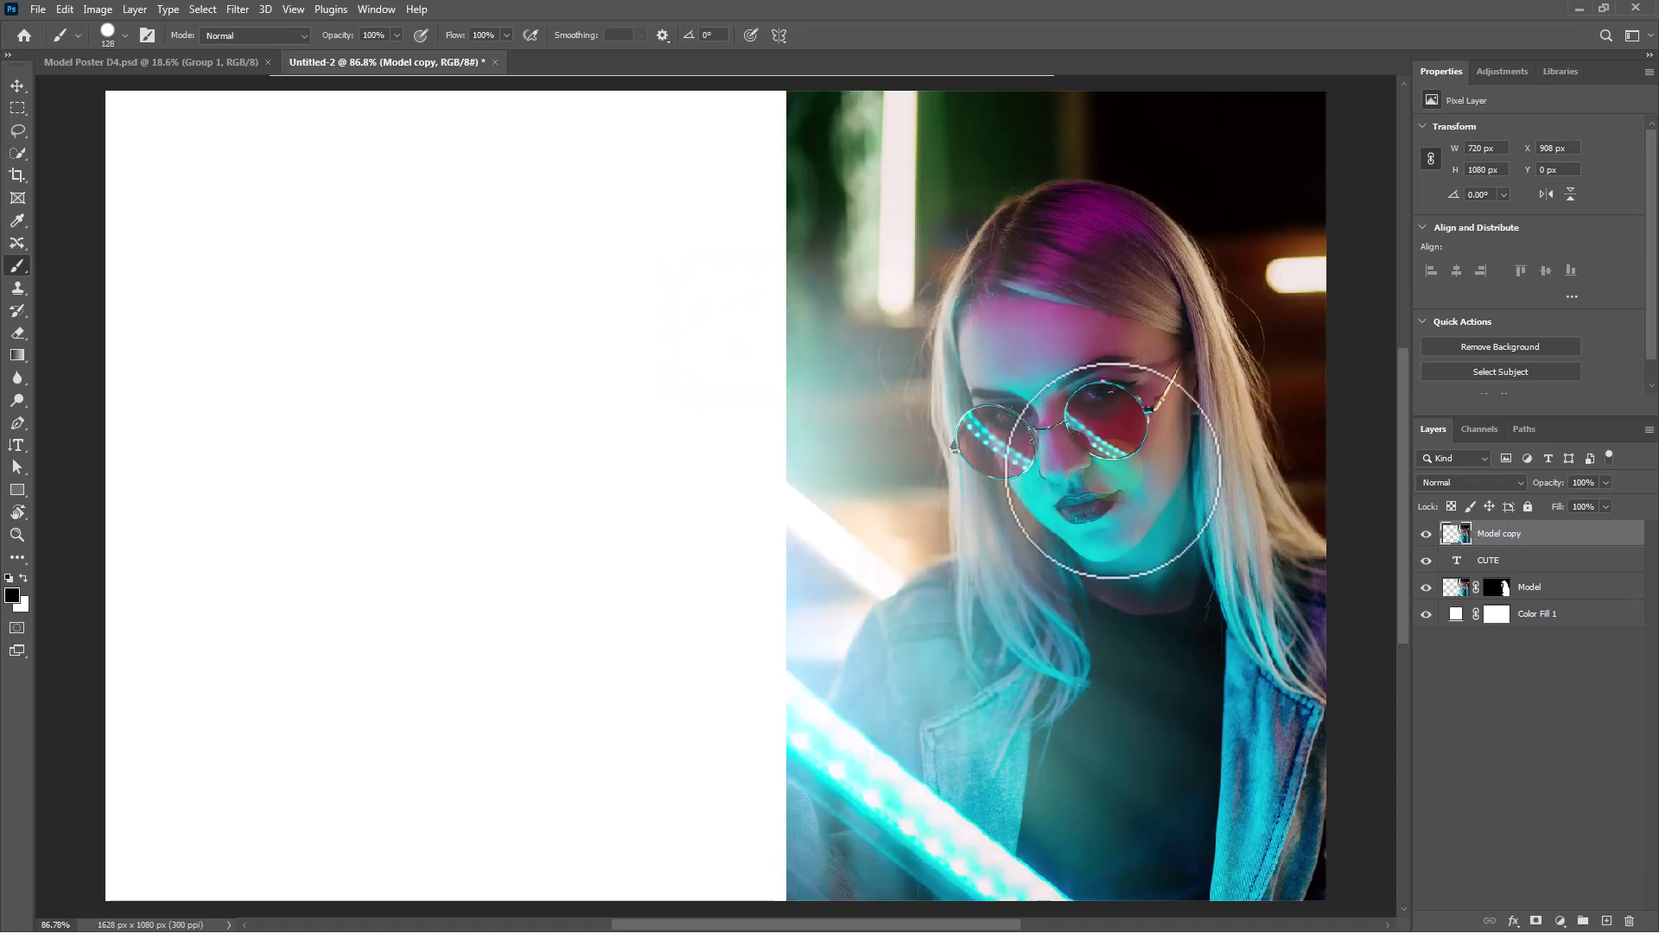
right_click(1532, 543)
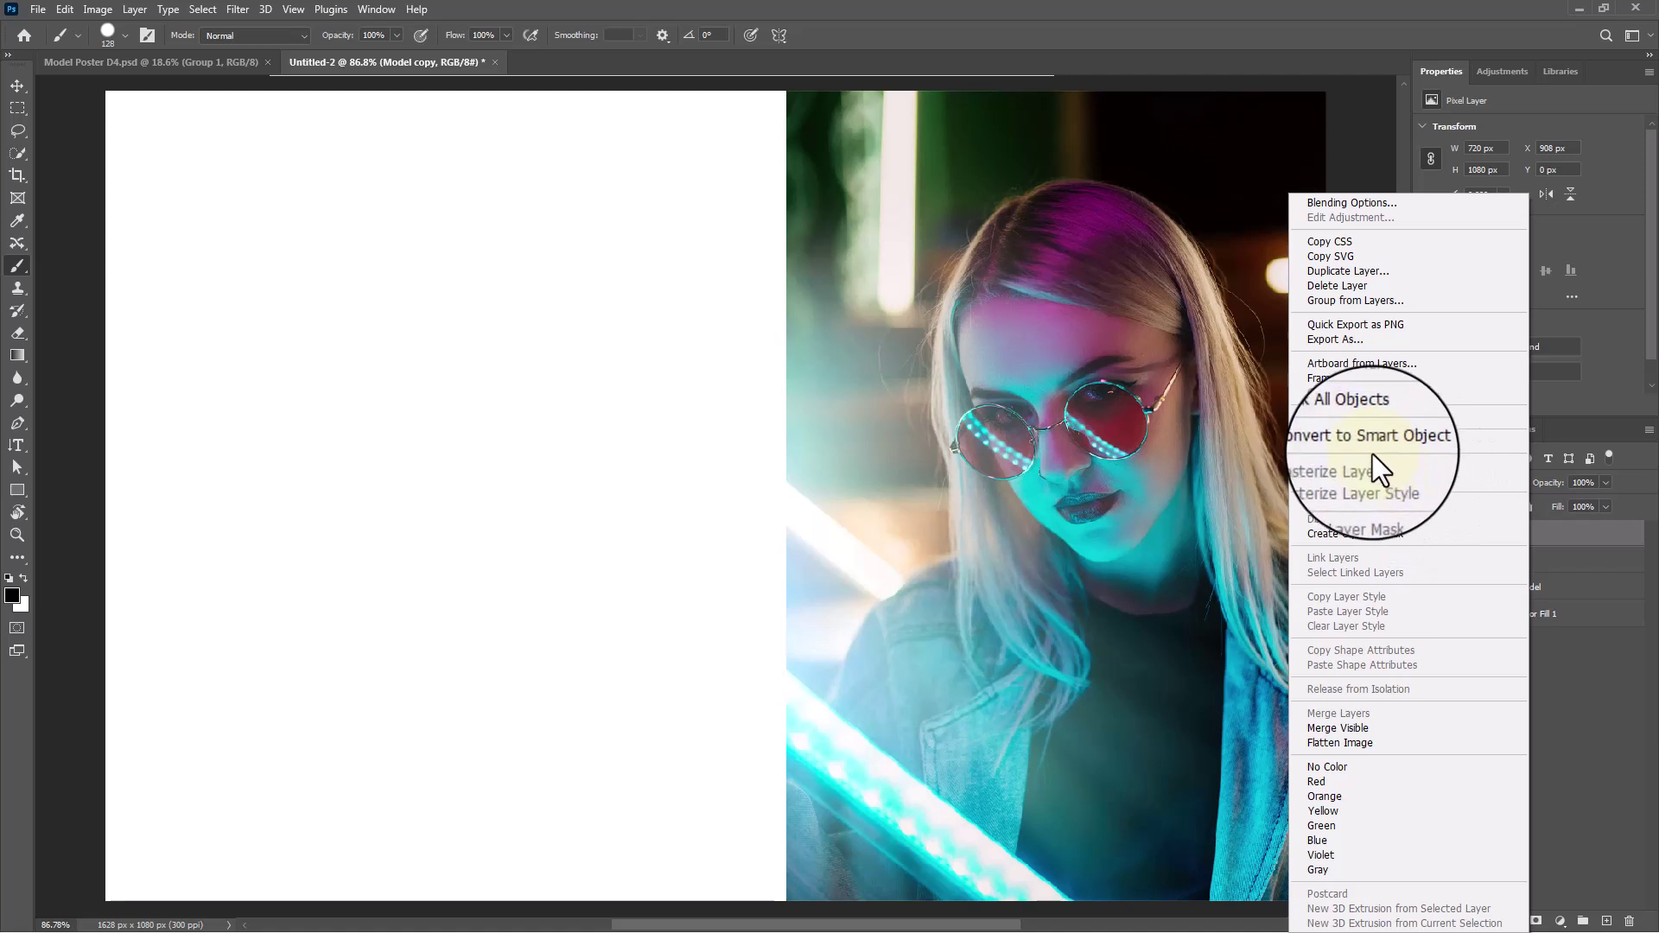
left_click(1347, 534)
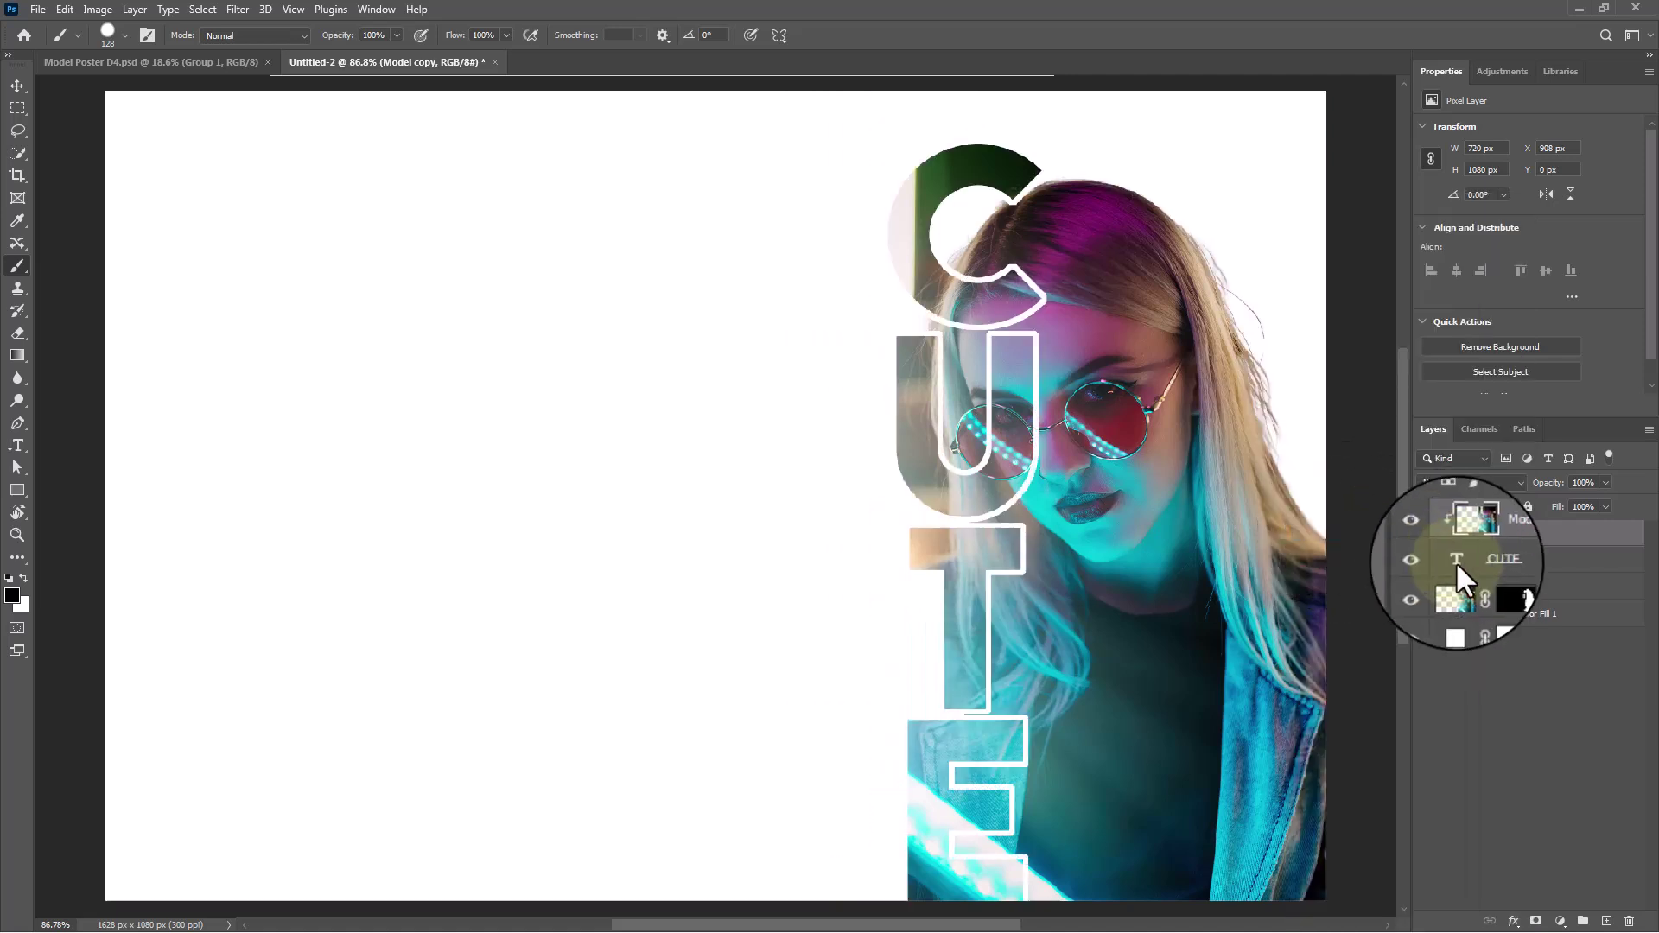
Step: Add an empty layer above Color Fill 1 and set the foreground colour to cyan 05c1d3 sampled from the model's chin
left_click(1563, 619)
left_click(1607, 921)
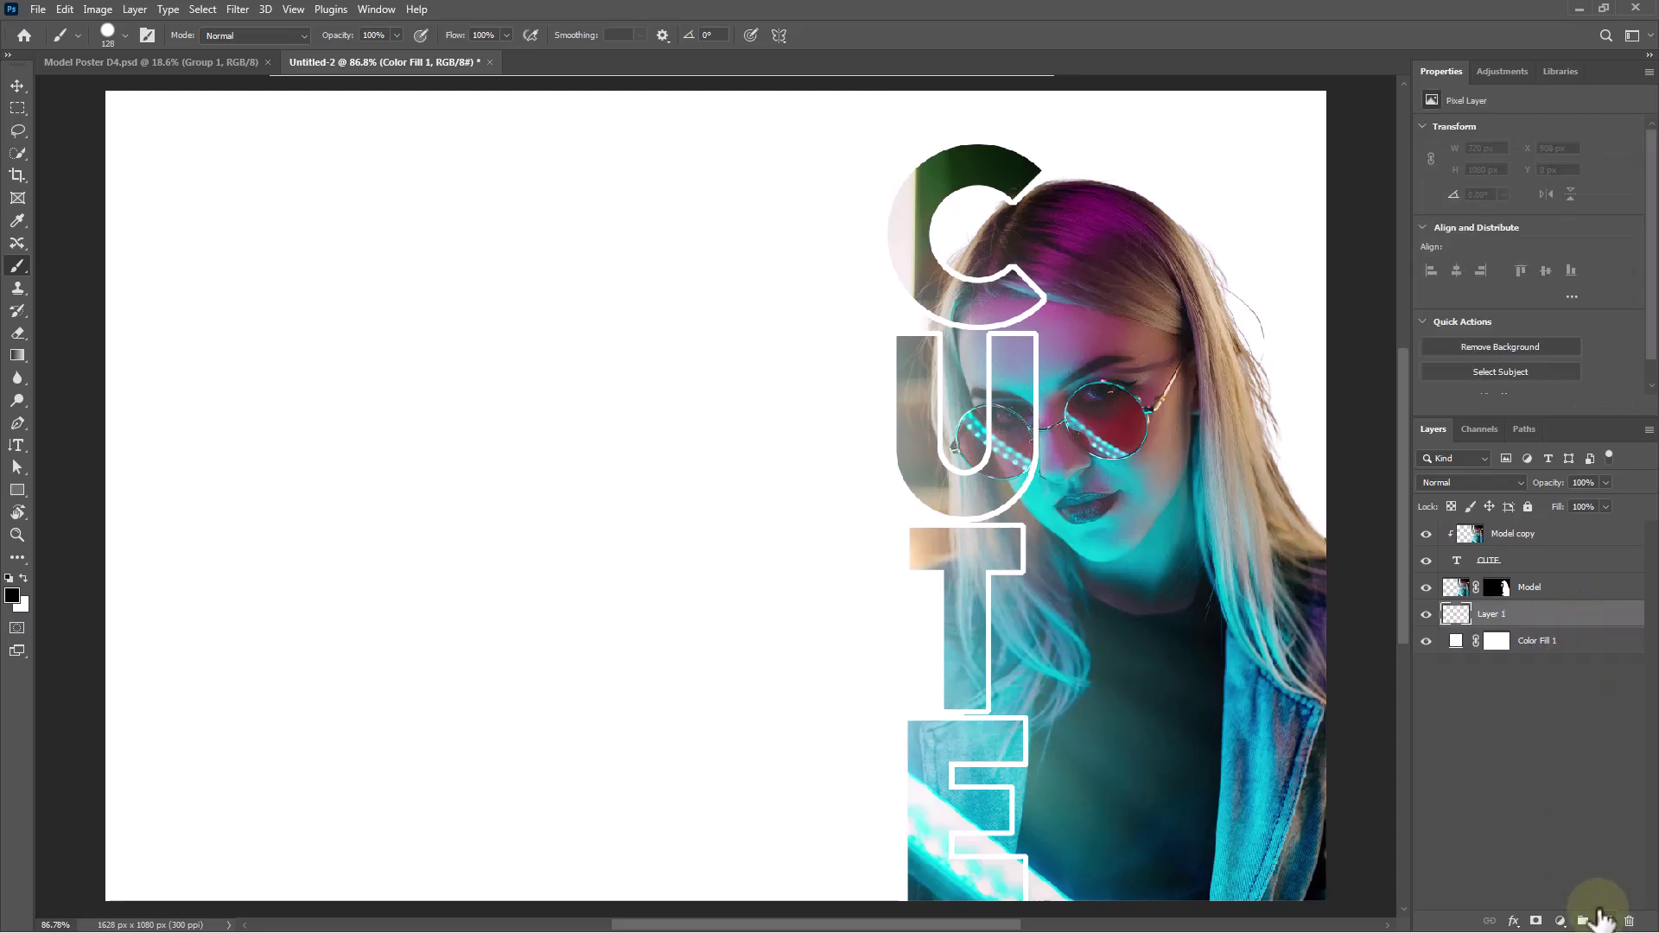
left_click(17, 355)
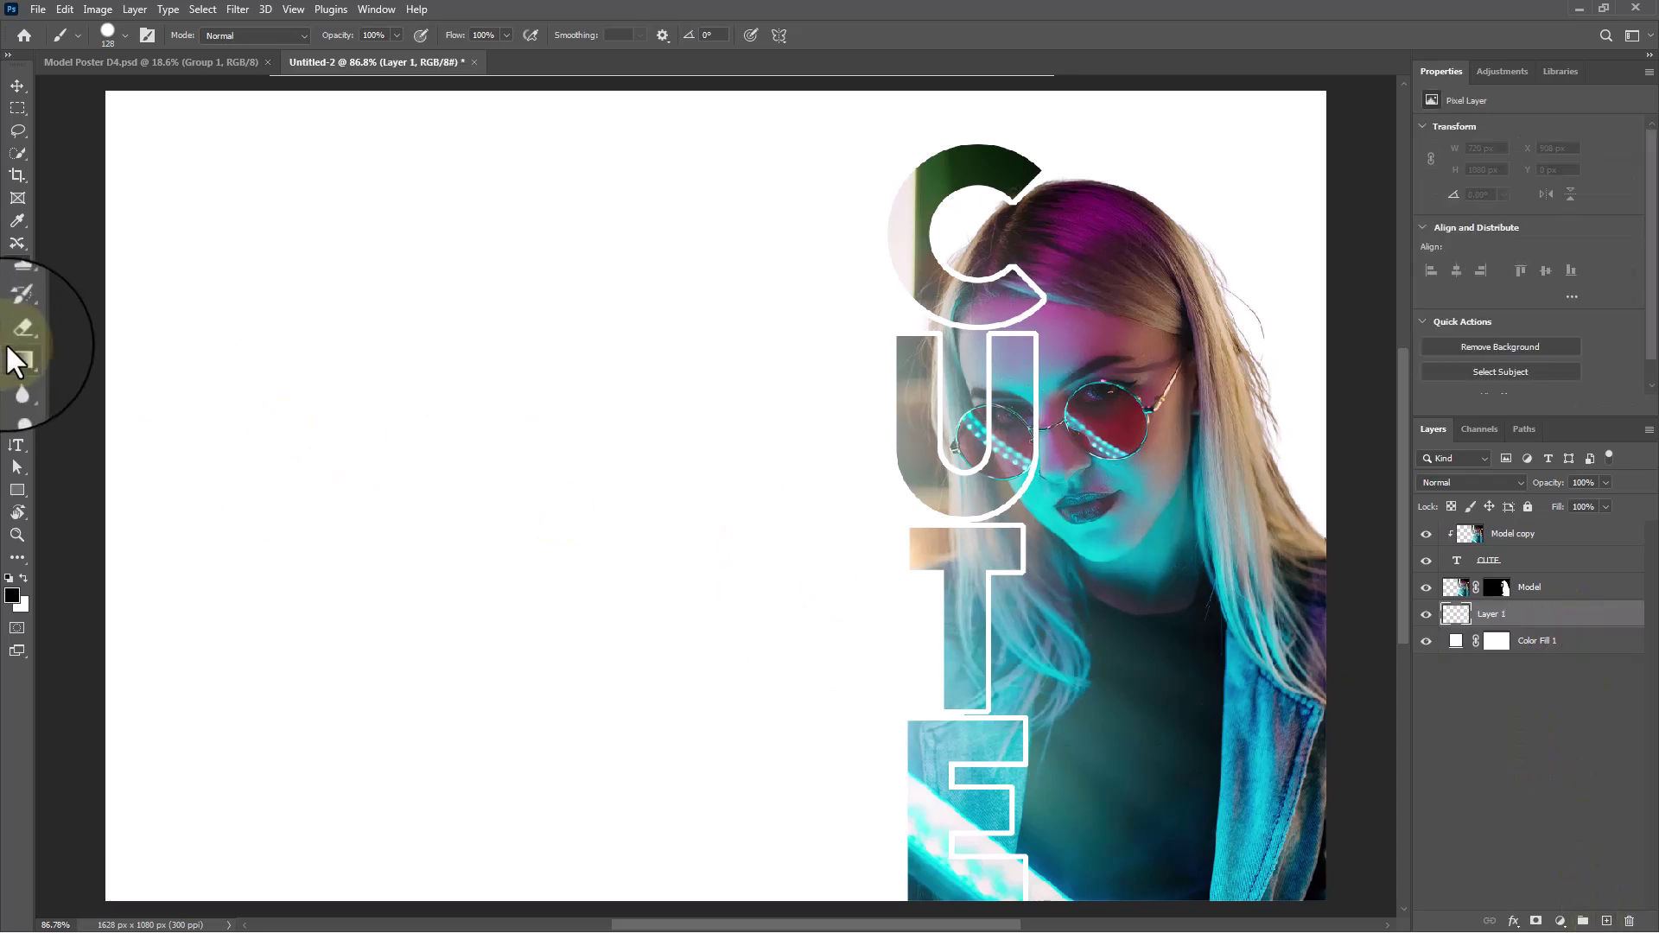
left_click(72, 353)
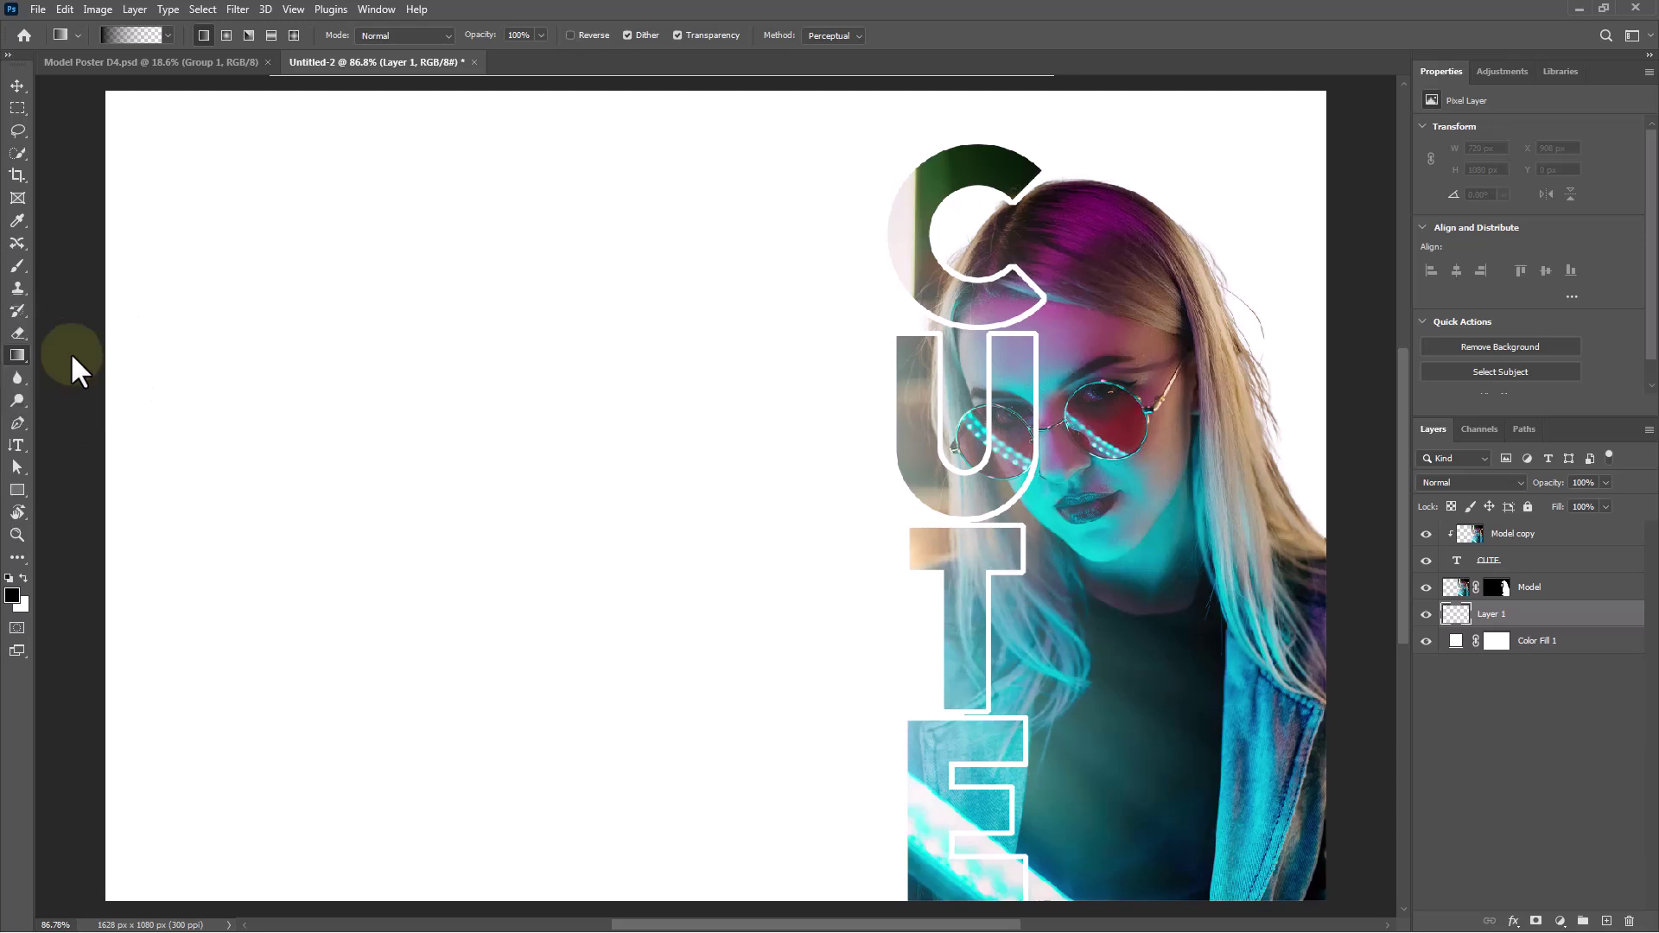
left_click(12, 595)
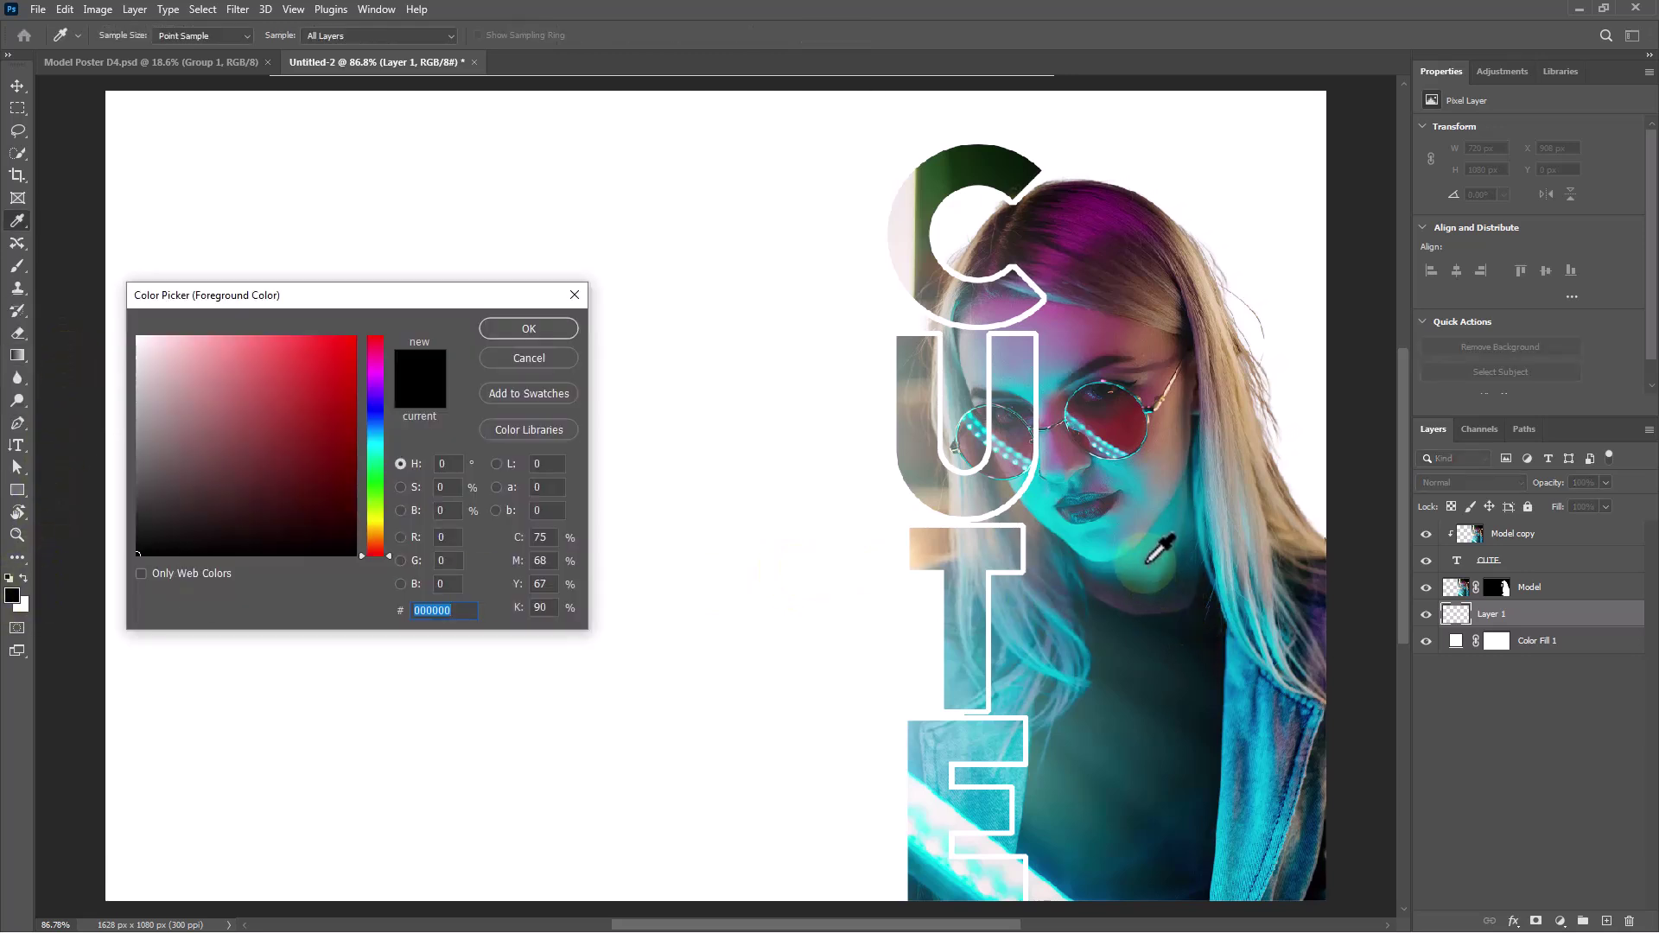
left_click(1101, 546)
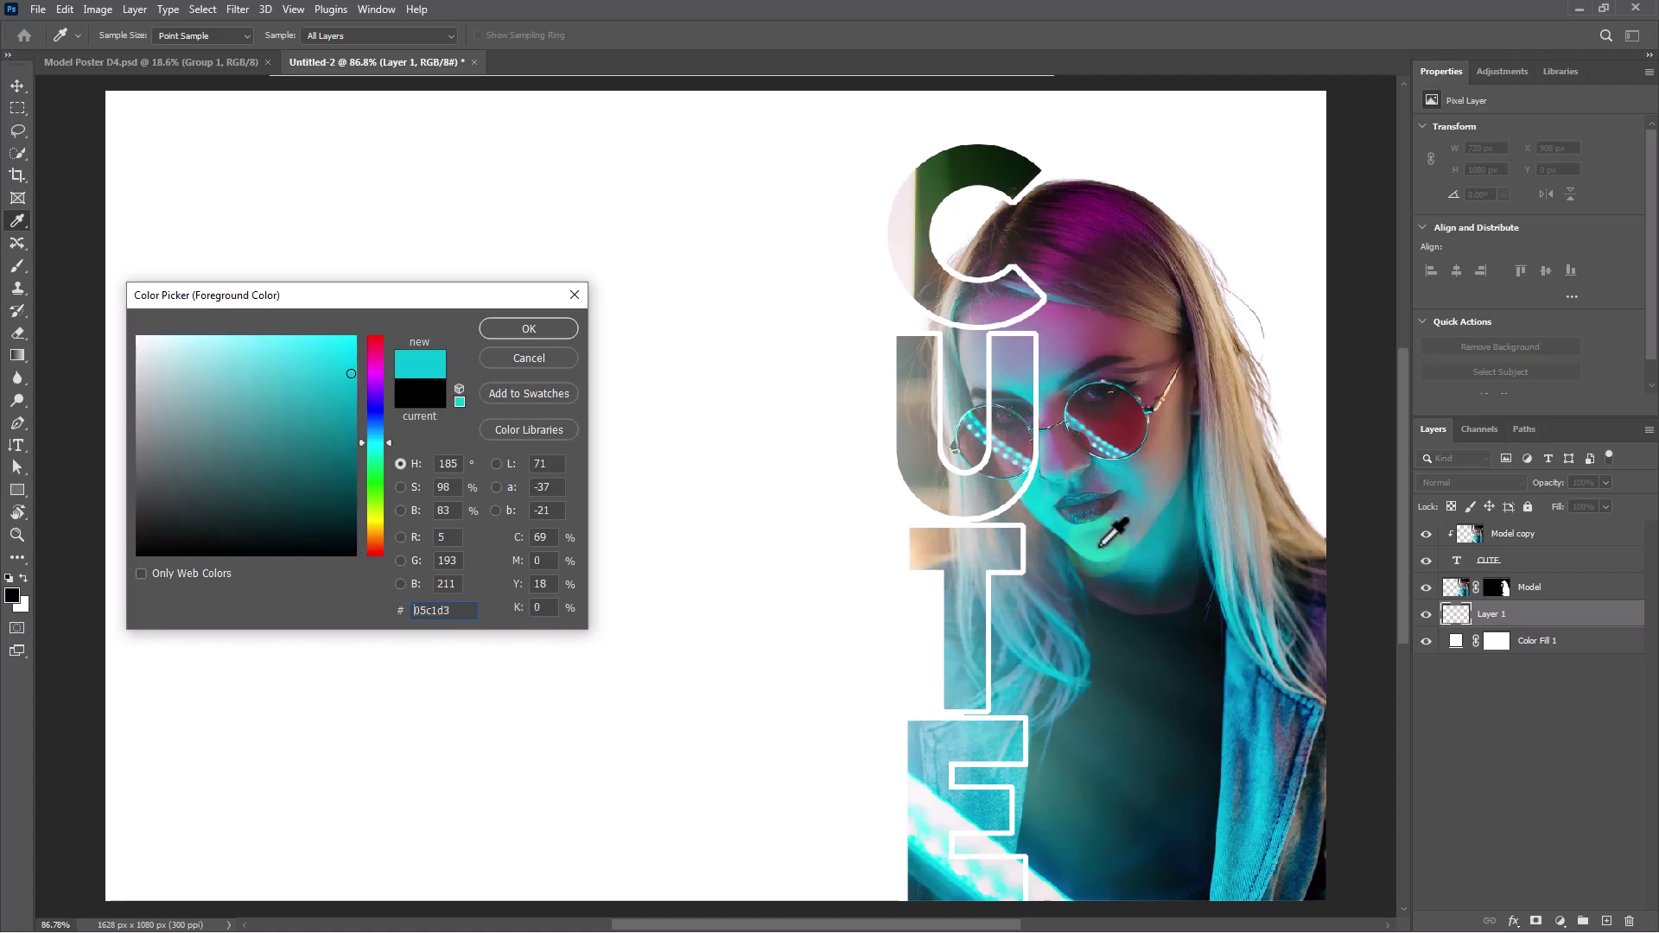
left_click(533, 329)
Step: Draw a horizontal cyan-to-transparent gradient from the canvas's left edge to the model and set the layer's fill to 50%
key("g")
left_click_drag(65, 538, 317, 535)
left_click_drag(1045, 532, 1061, 541)
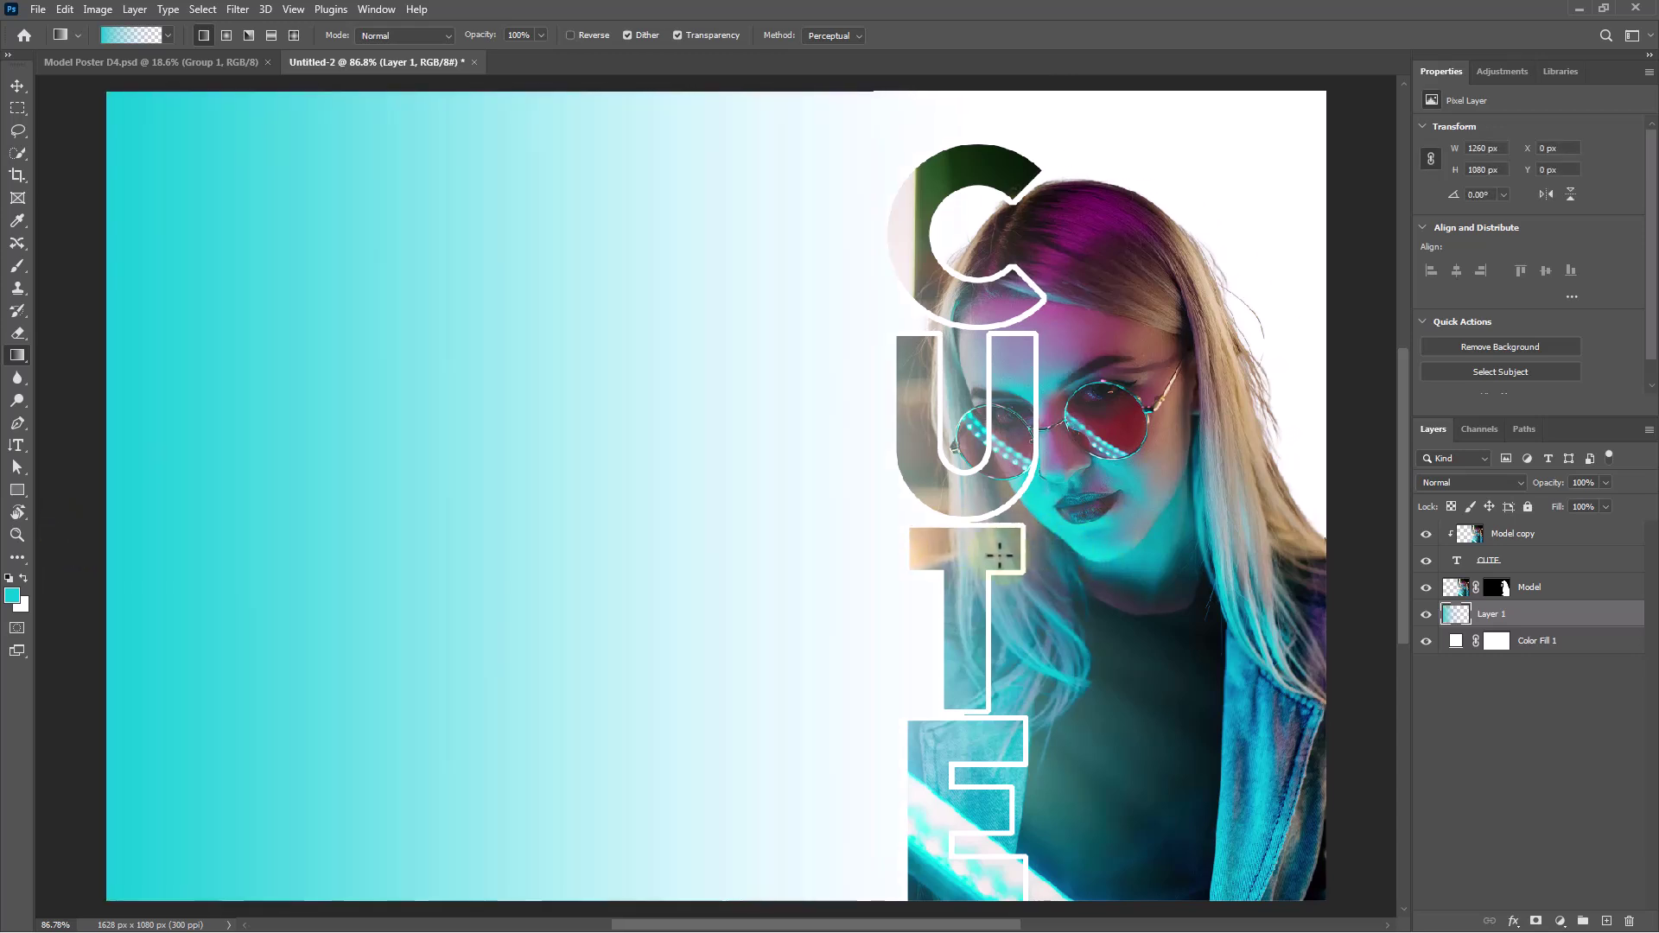
left_click(1583, 507)
type("30")
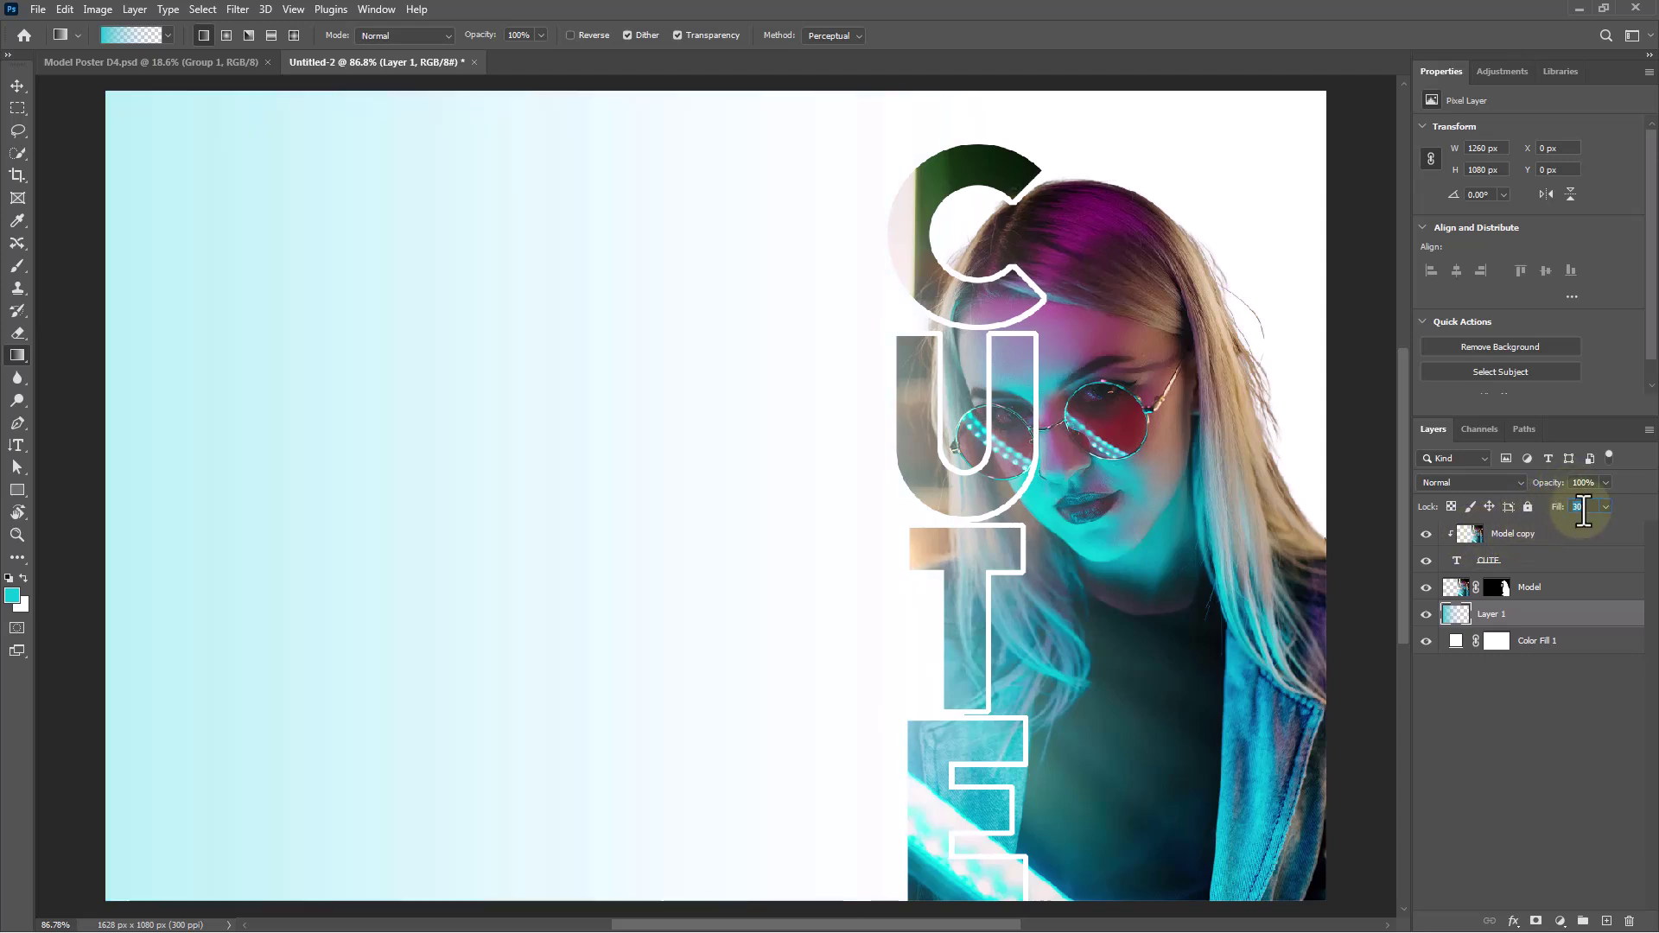
type("50")
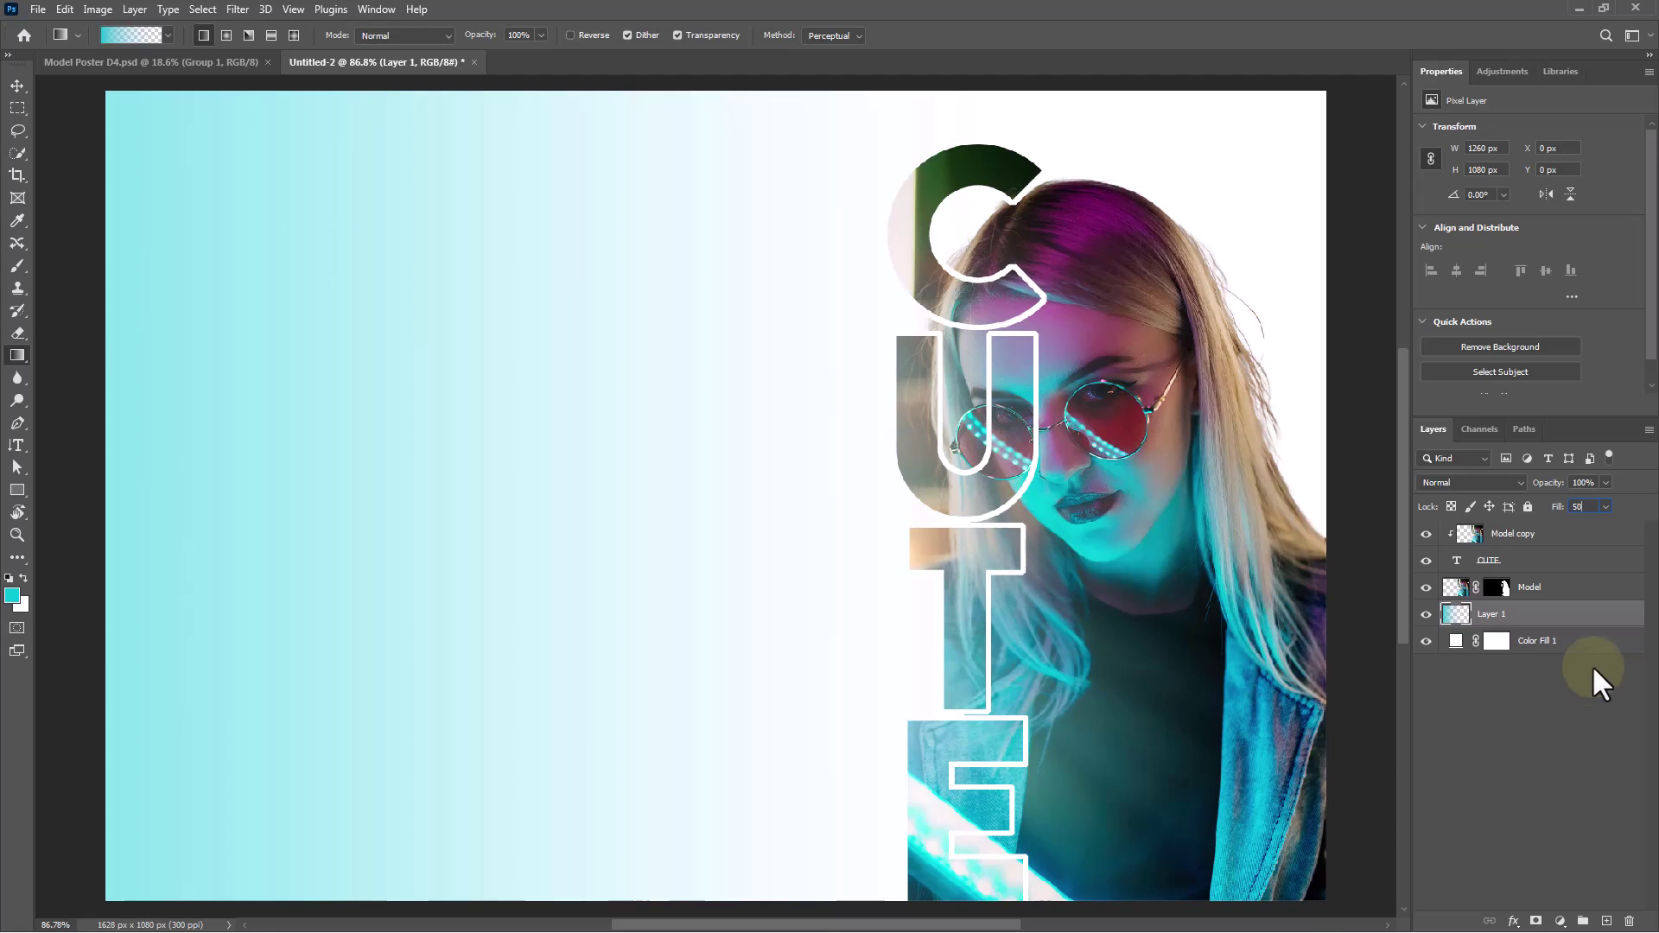
Step: Start a new text above the Model copy layer on the canvas's empty left half and colour it dark gray
left_click(1600, 536)
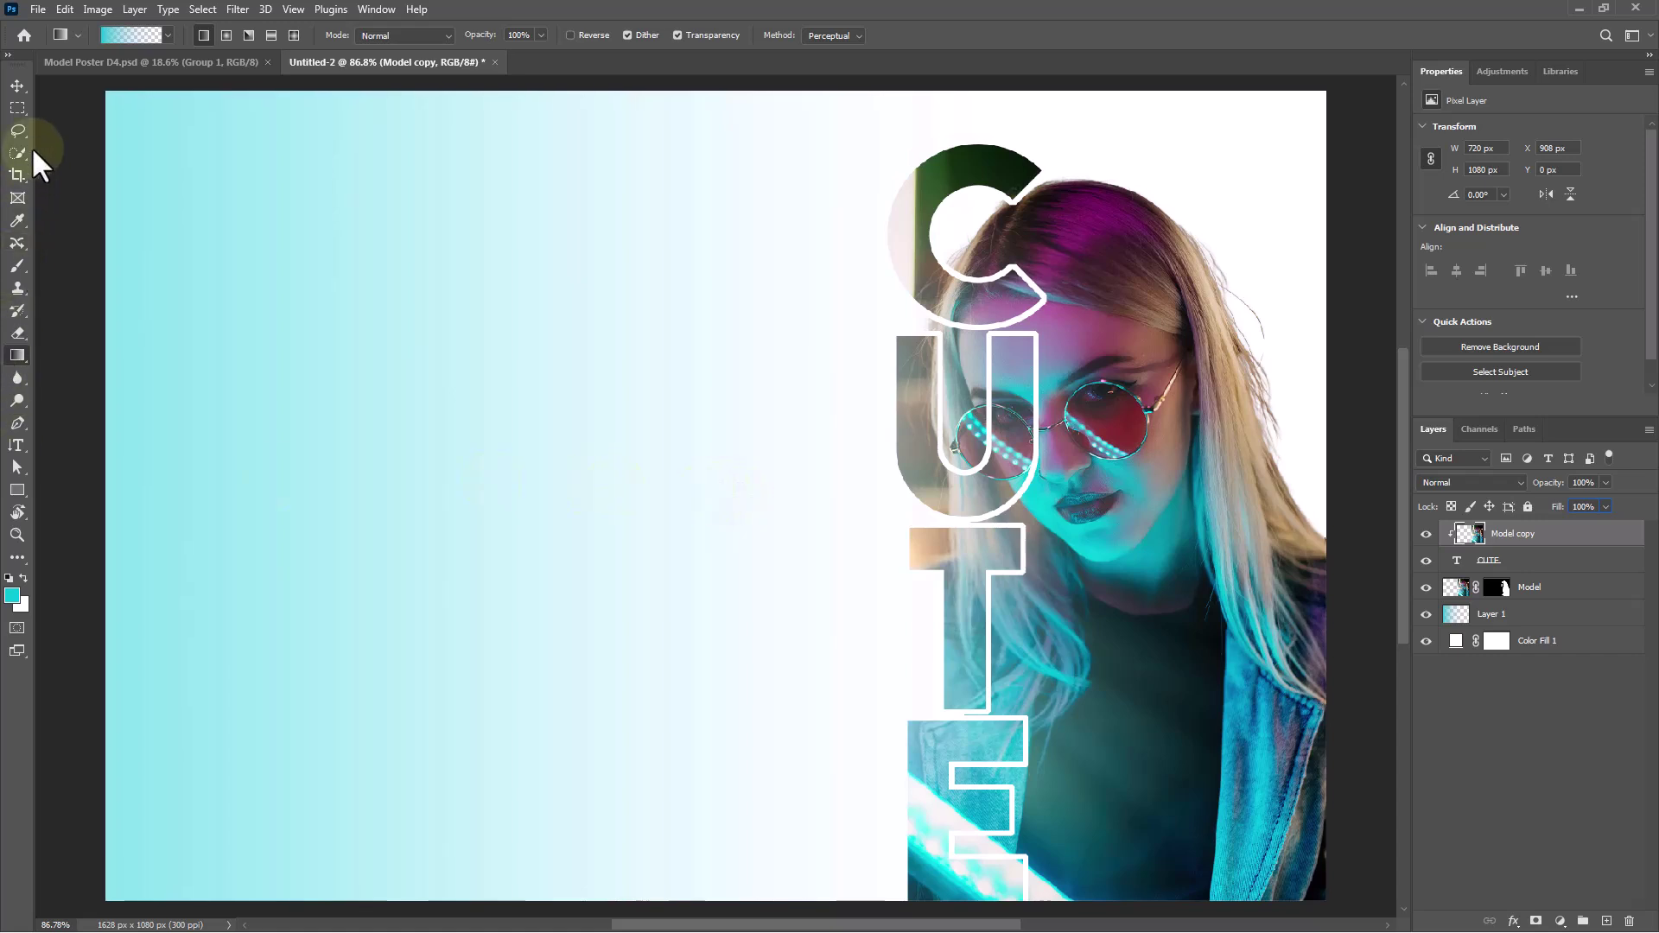
left_click(19, 444)
left_click(83, 440)
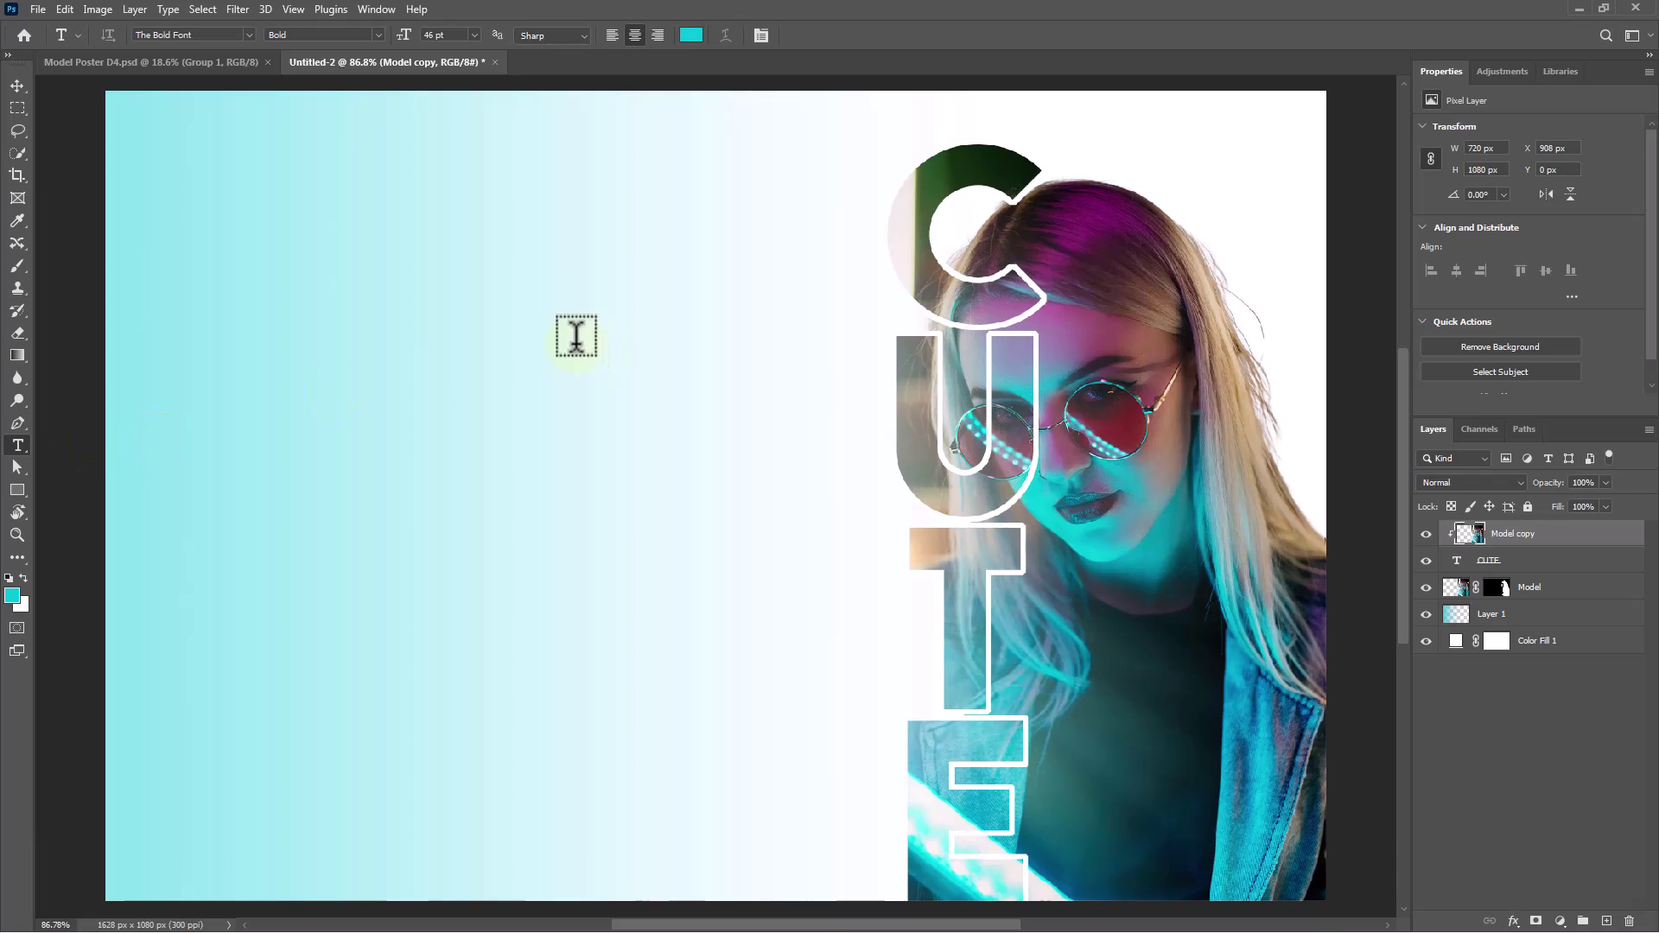
left_click(491, 369)
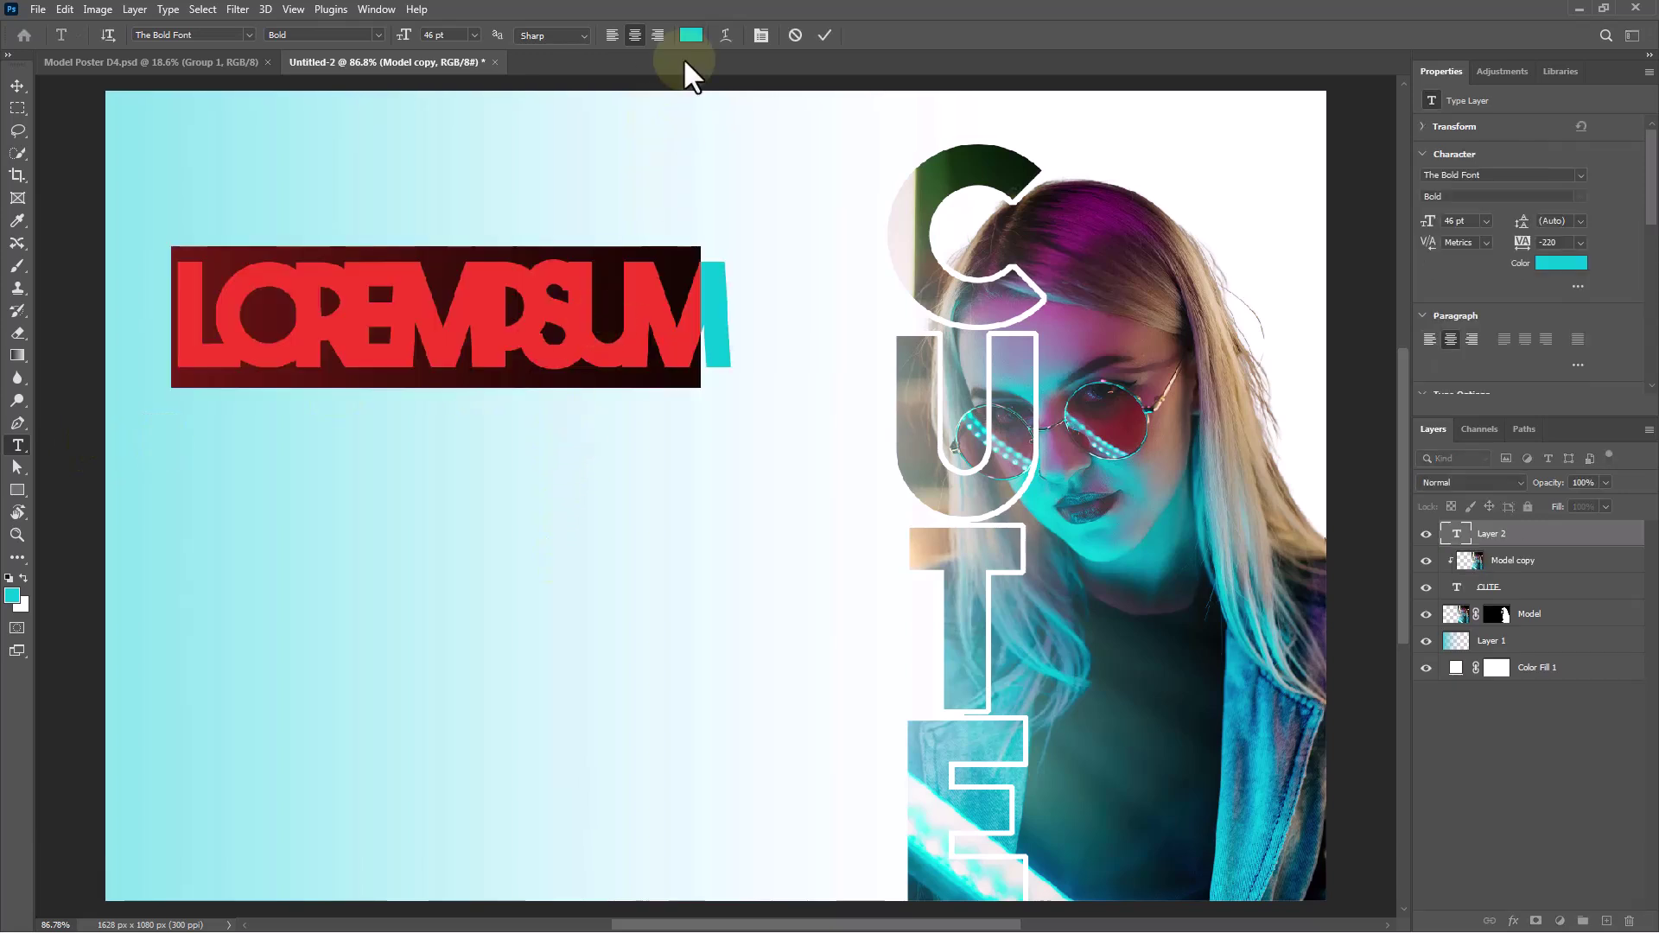
left_click(691, 34)
left_click(553, 356)
left_click(691, 35)
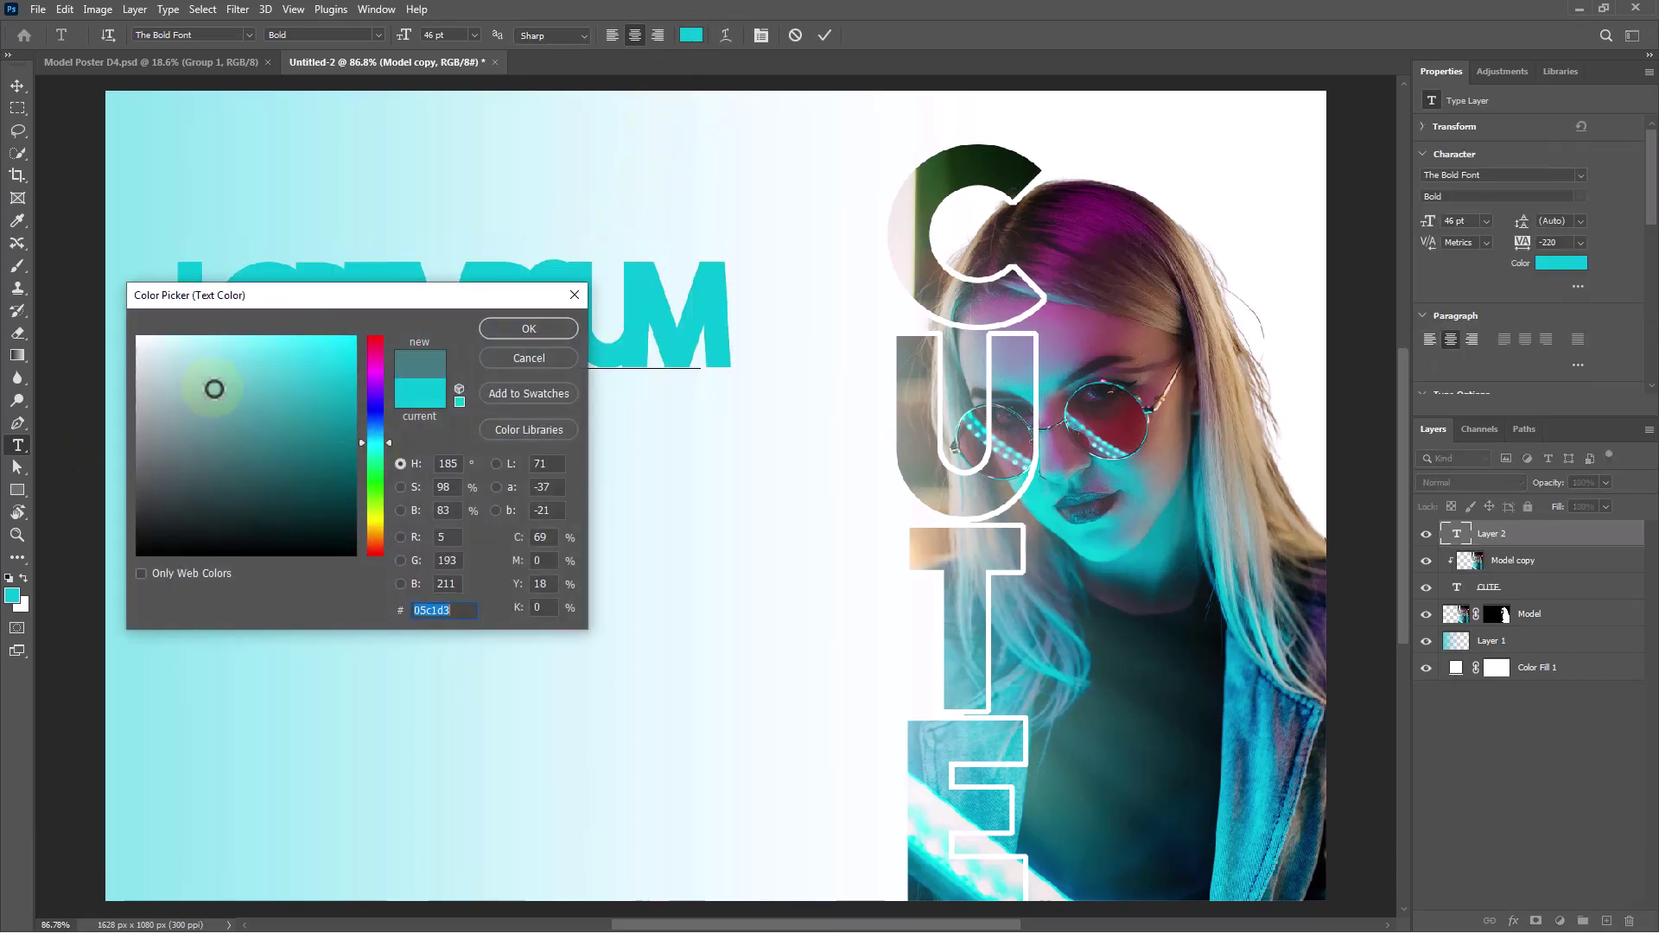
left_click_drag(211, 385, 138, 337)
left_click_drag(166, 511, 118, 522)
left_click(529, 328)
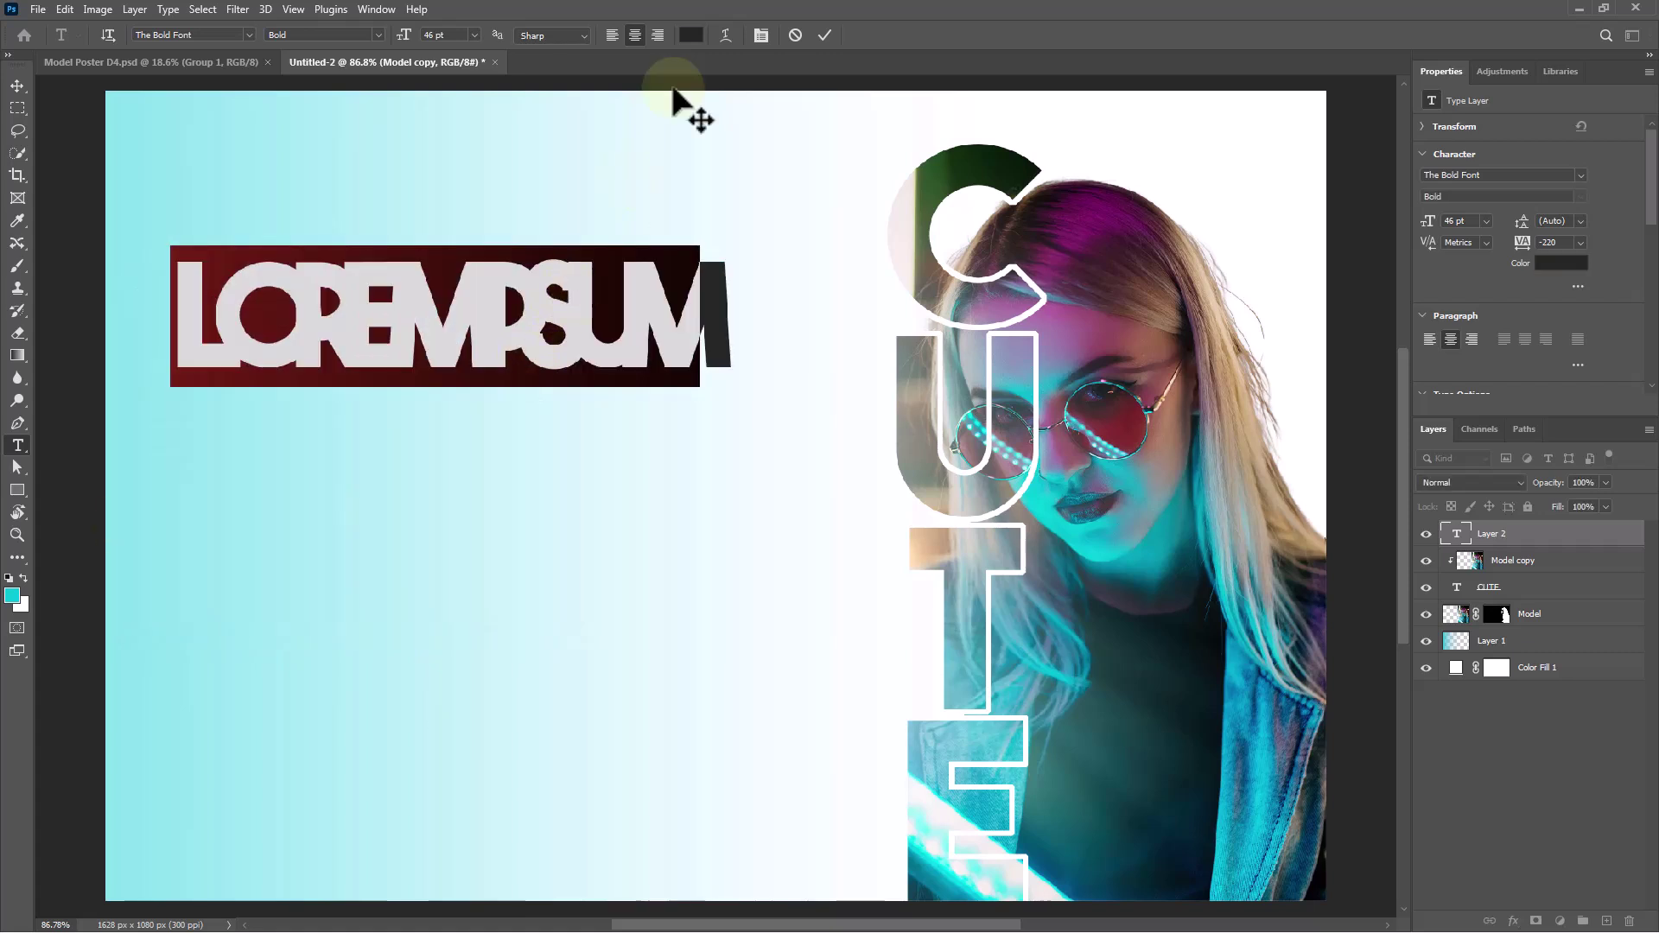
Step: Enter Model as the new text in the Biloxi Script font with tracking 0
left_click(760, 35)
left_click(1316, 203)
left_click(1288, 305)
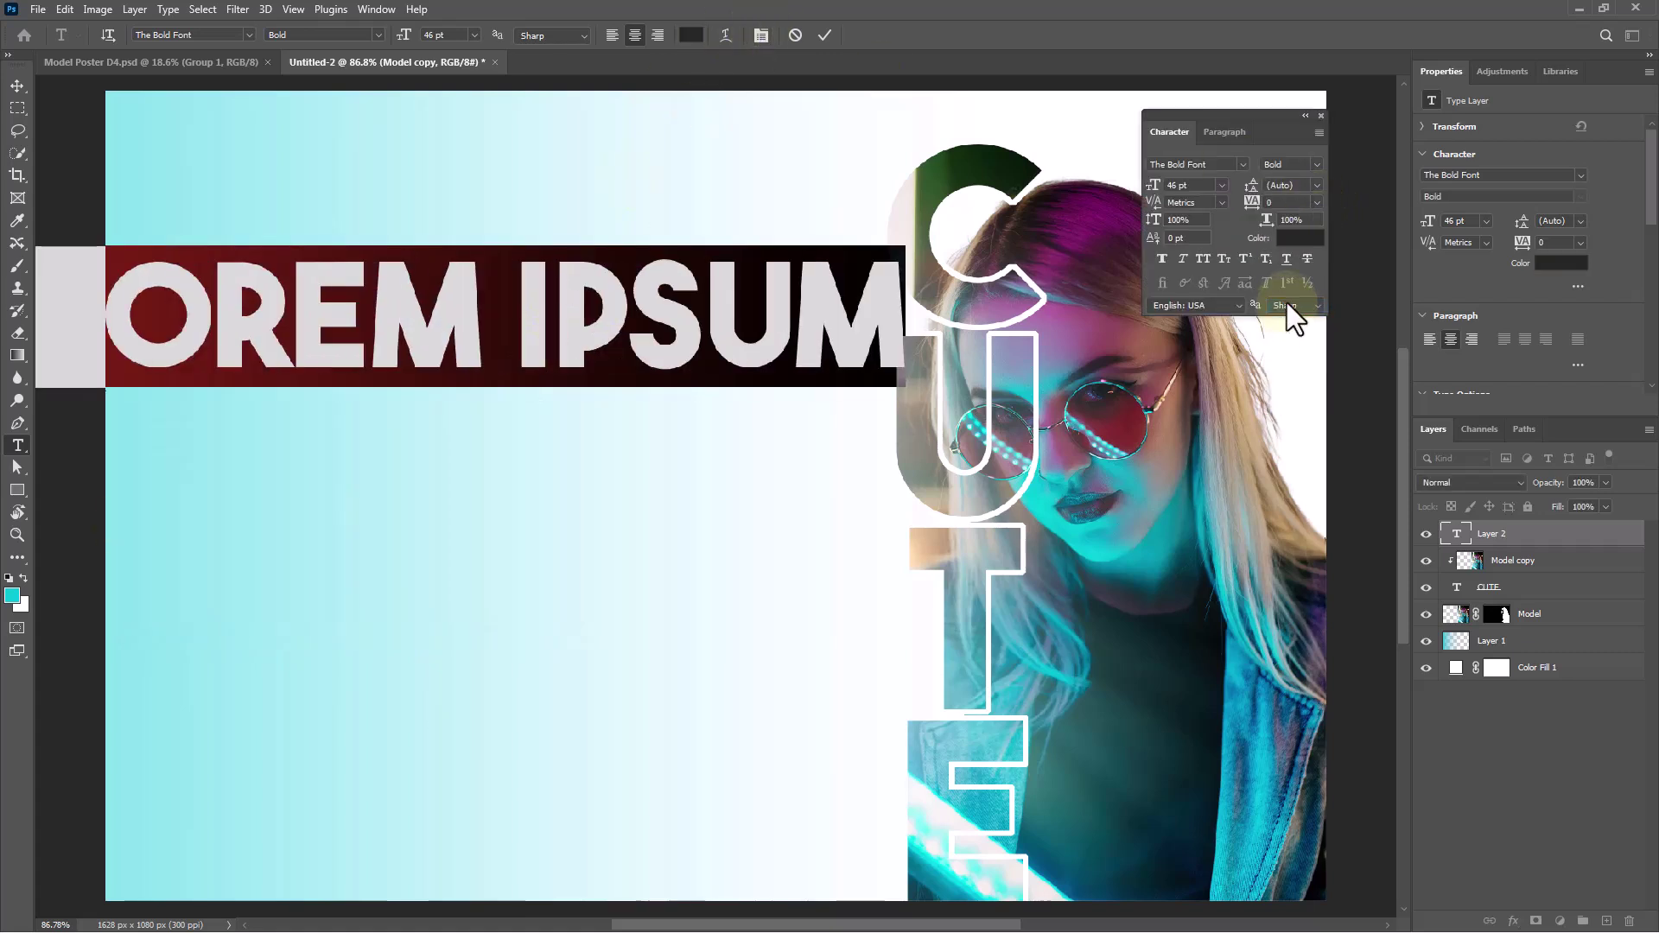
left_click(249, 35)
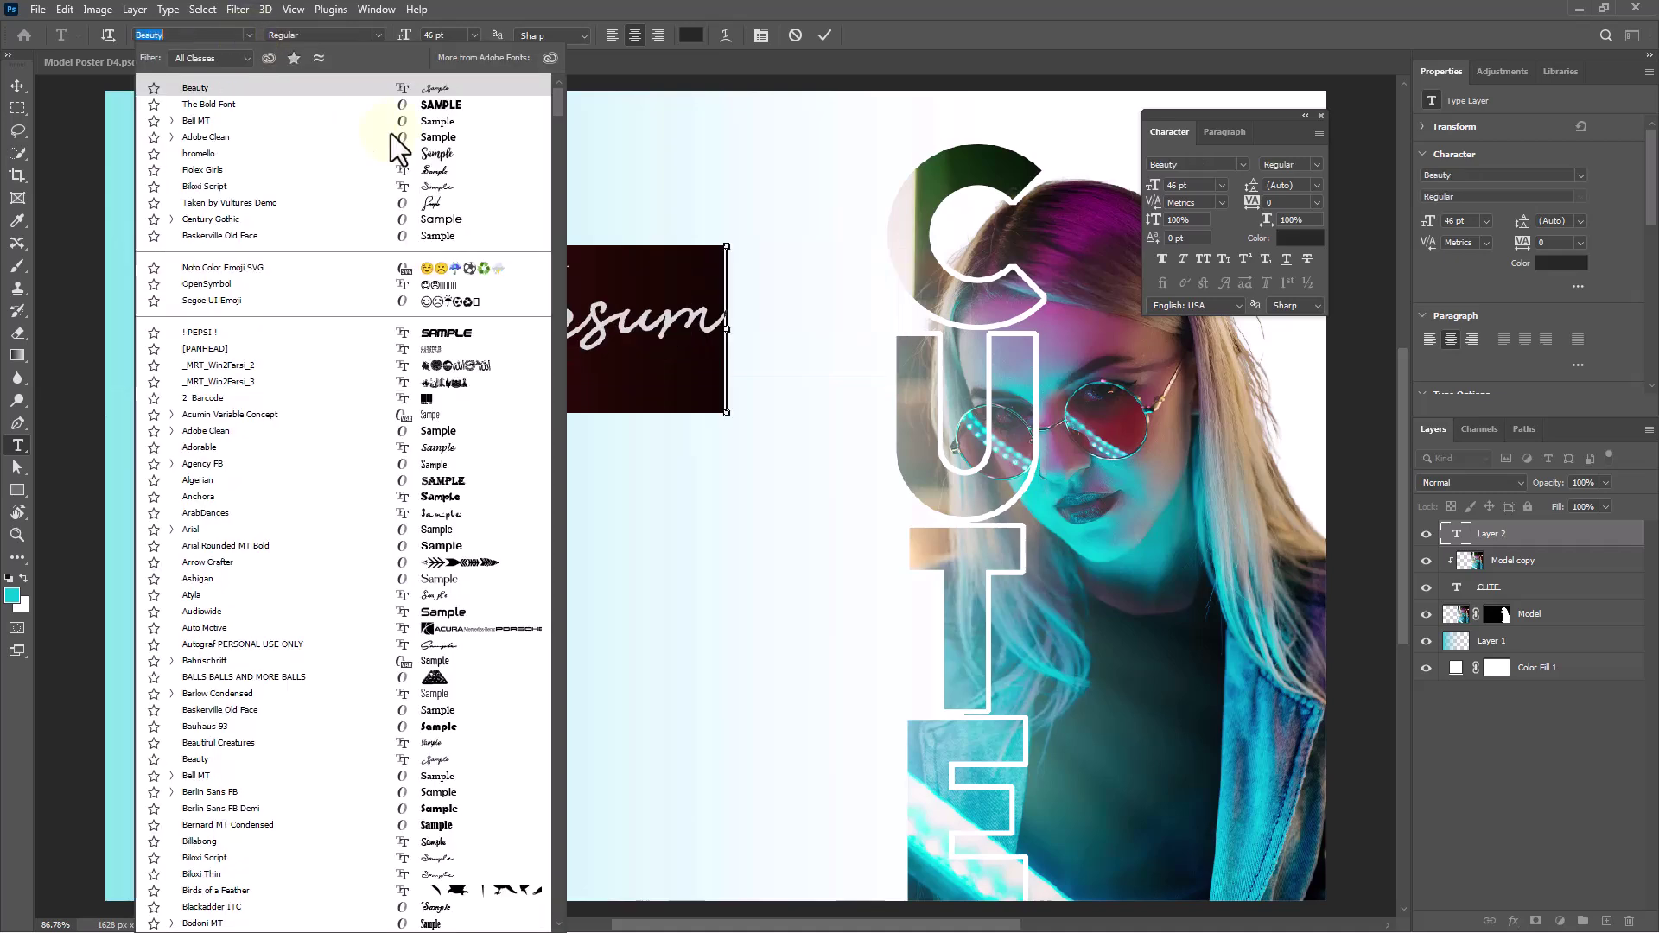
left_click(425, 189)
type("Model")
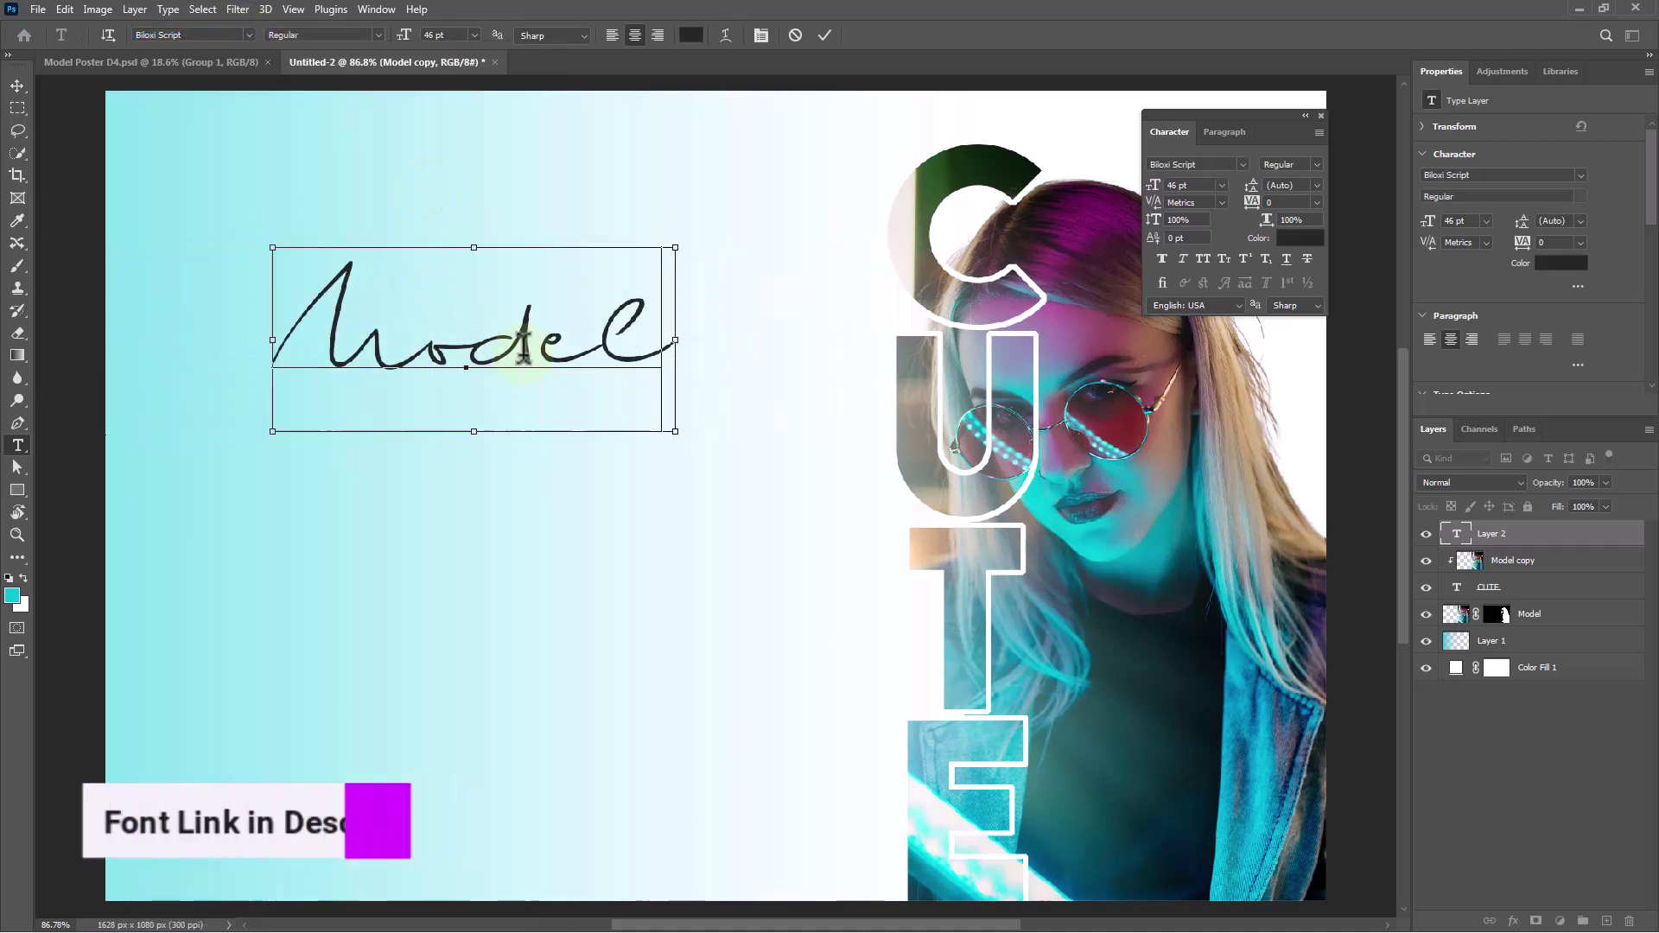
key("ctrl+Return")
Step: Scale the handwritten Model text down to about 35.64 pt and place a copy directly below it
key("v")
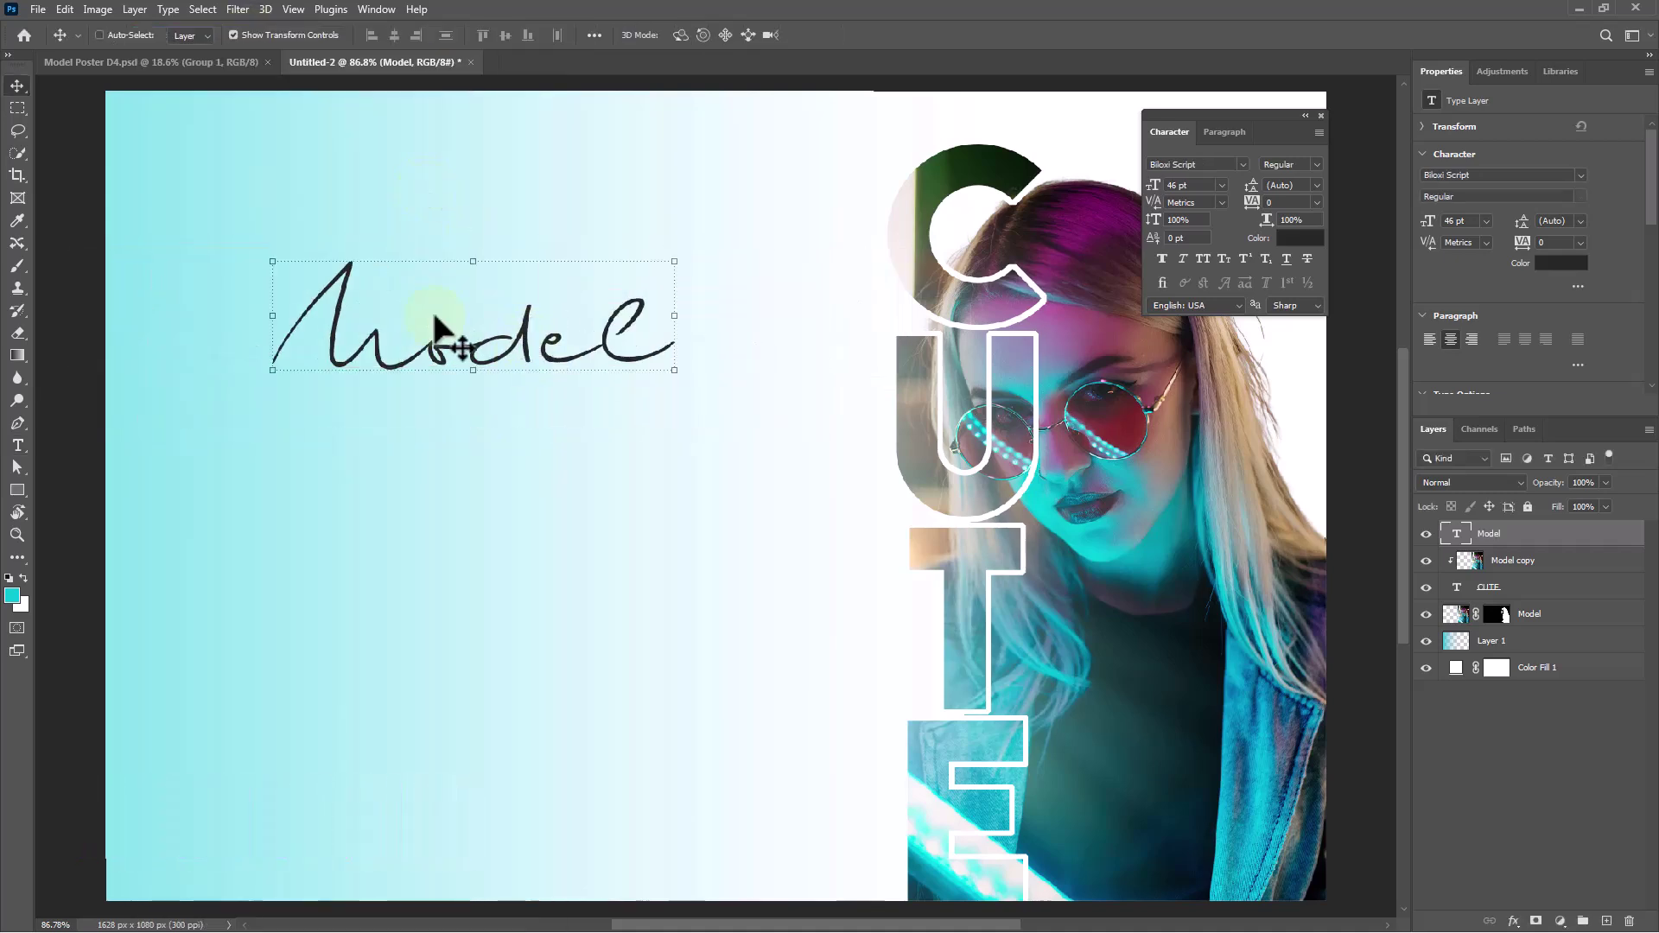
mouse_move(476, 260)
left_mouse_down()
mouse_move(474, 246)
mouse_move(474, 288)
left_mouse_up()
left_click_drag(524, 376, 515, 484)
Step: Change the lower copy's font to Bell MT and its wording to Contrast inspired collection
key("t")
double_click(515, 484)
left_click(245, 35)
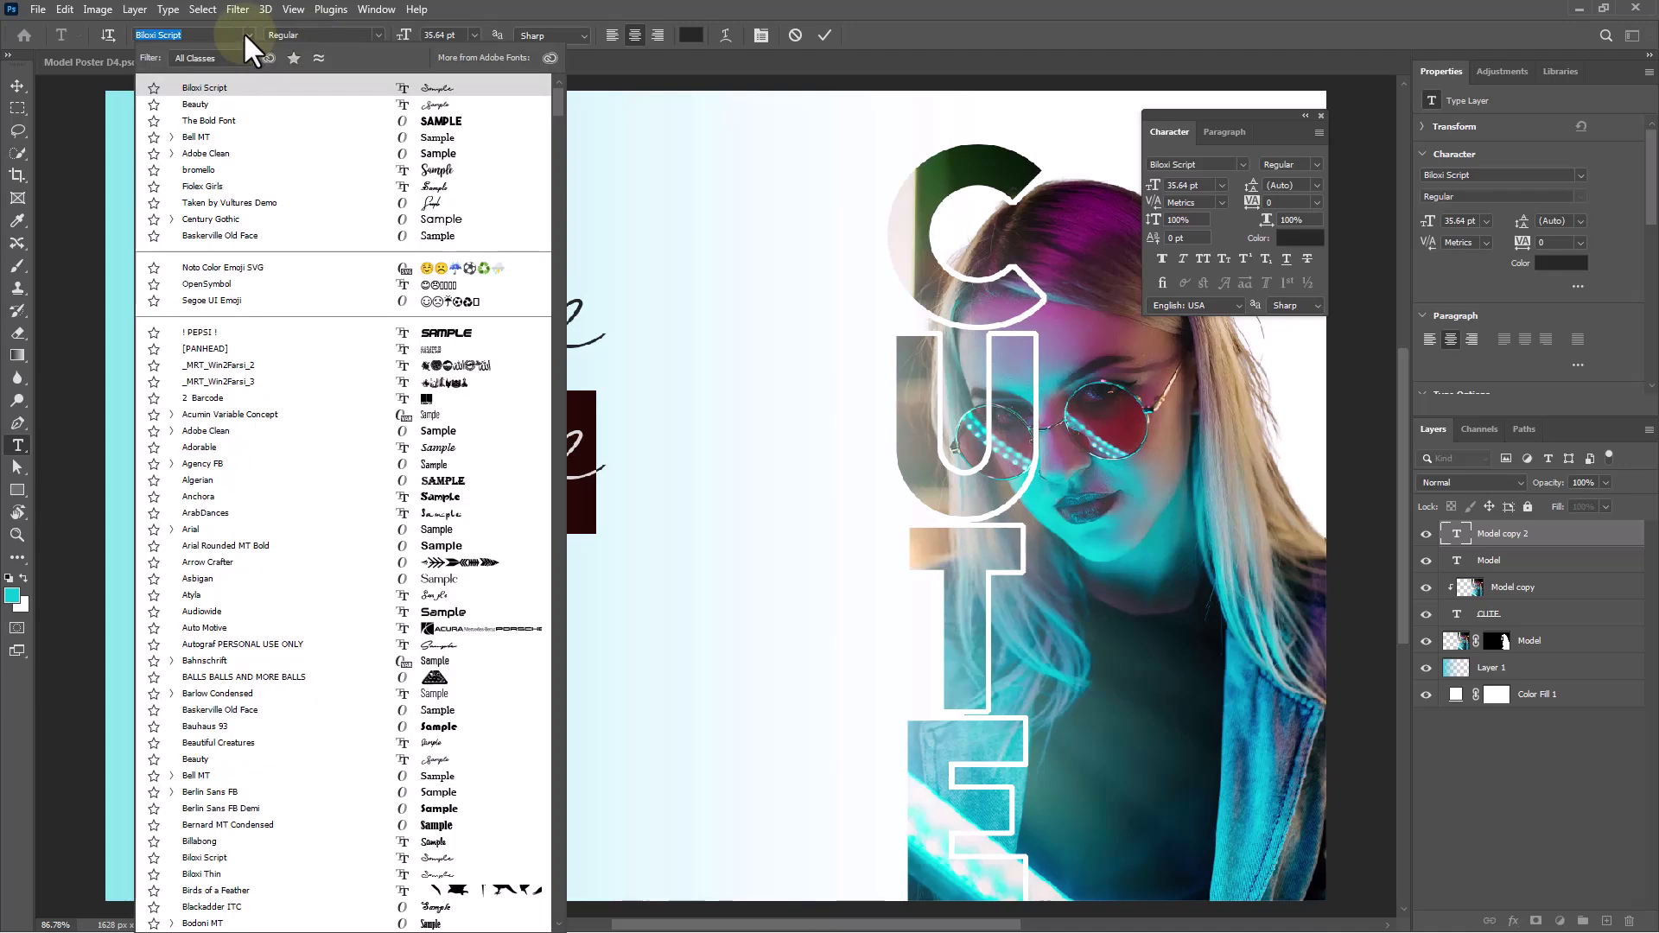
left_click(355, 144)
type("Co")
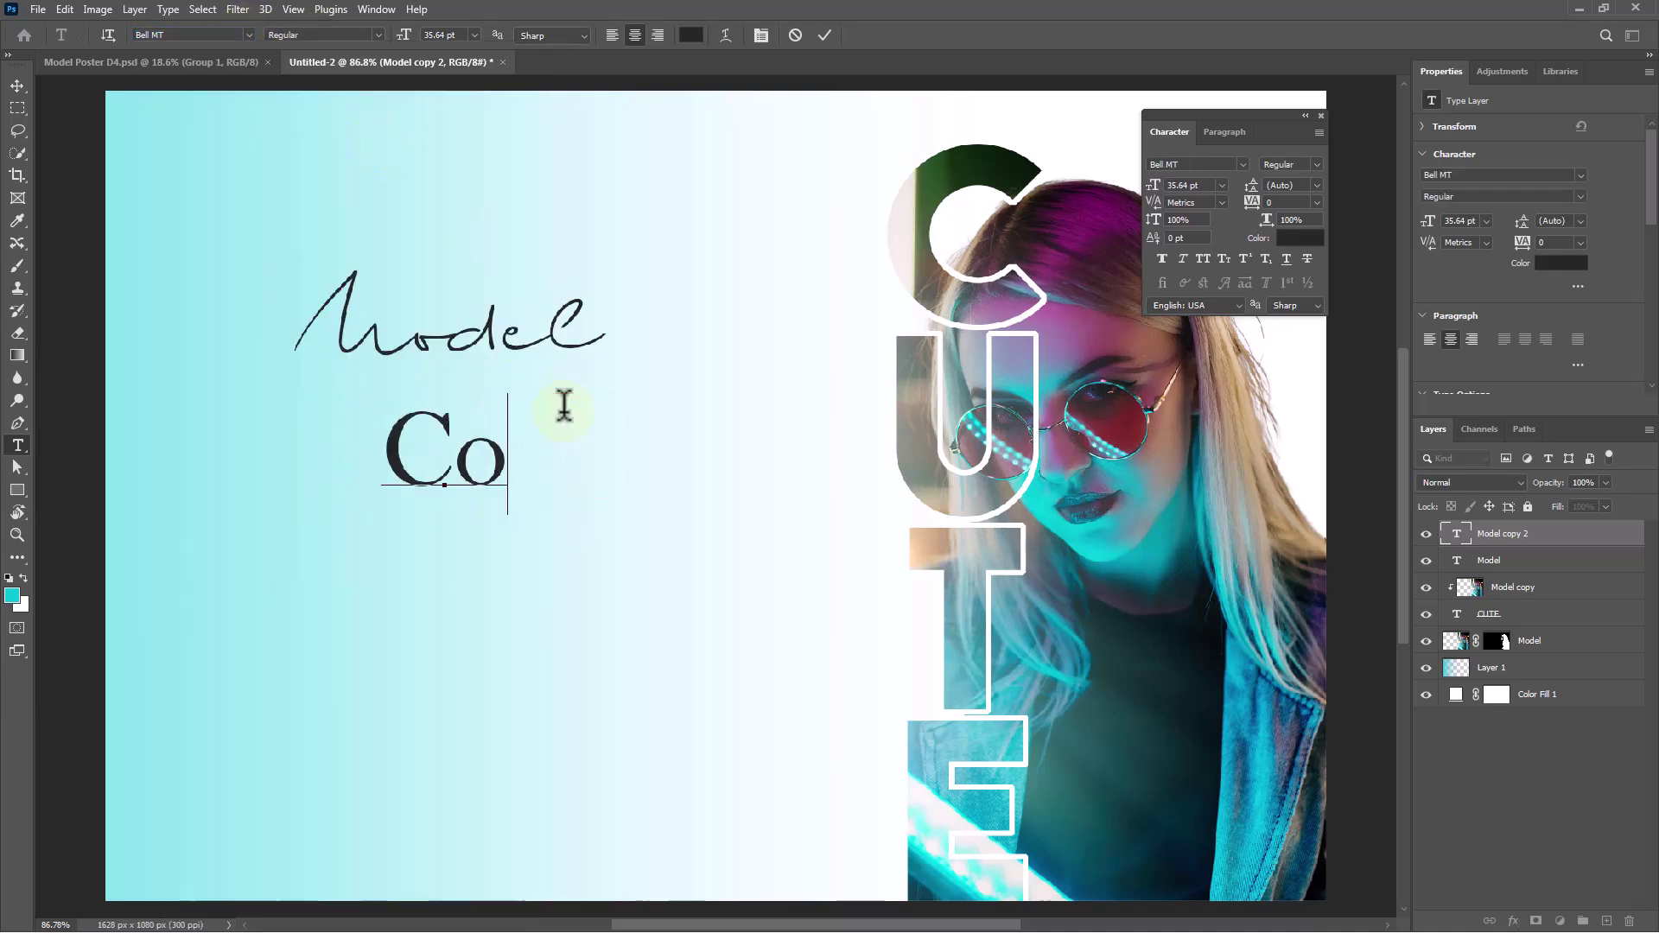
type("ntrast ins")
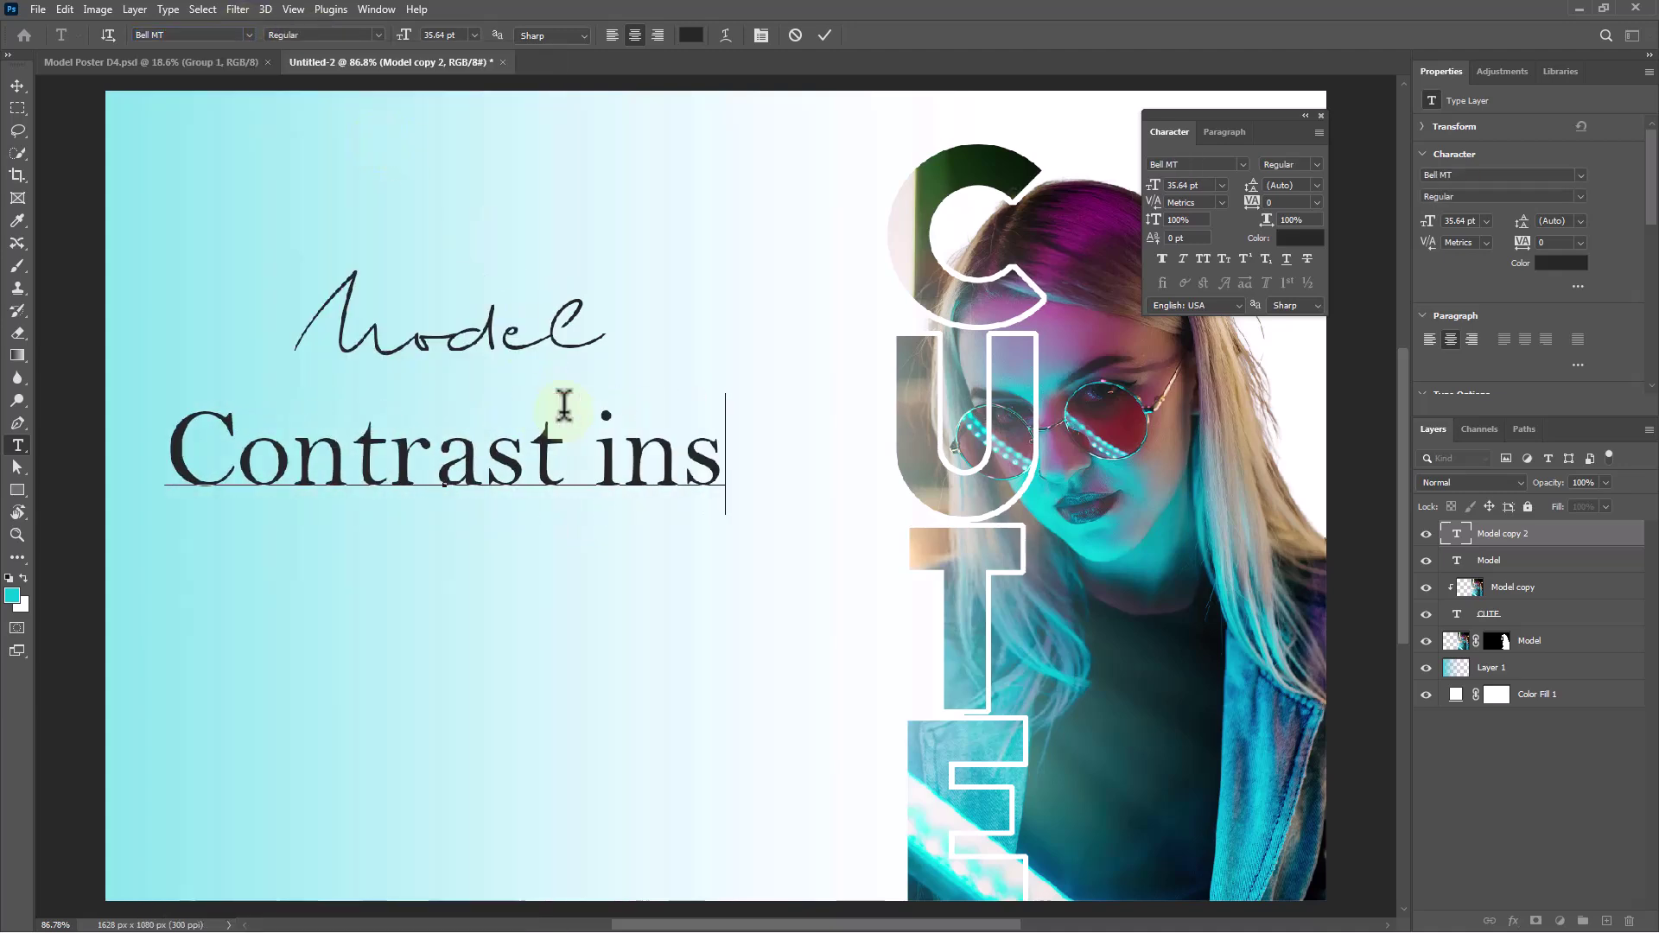
type("pired collection")
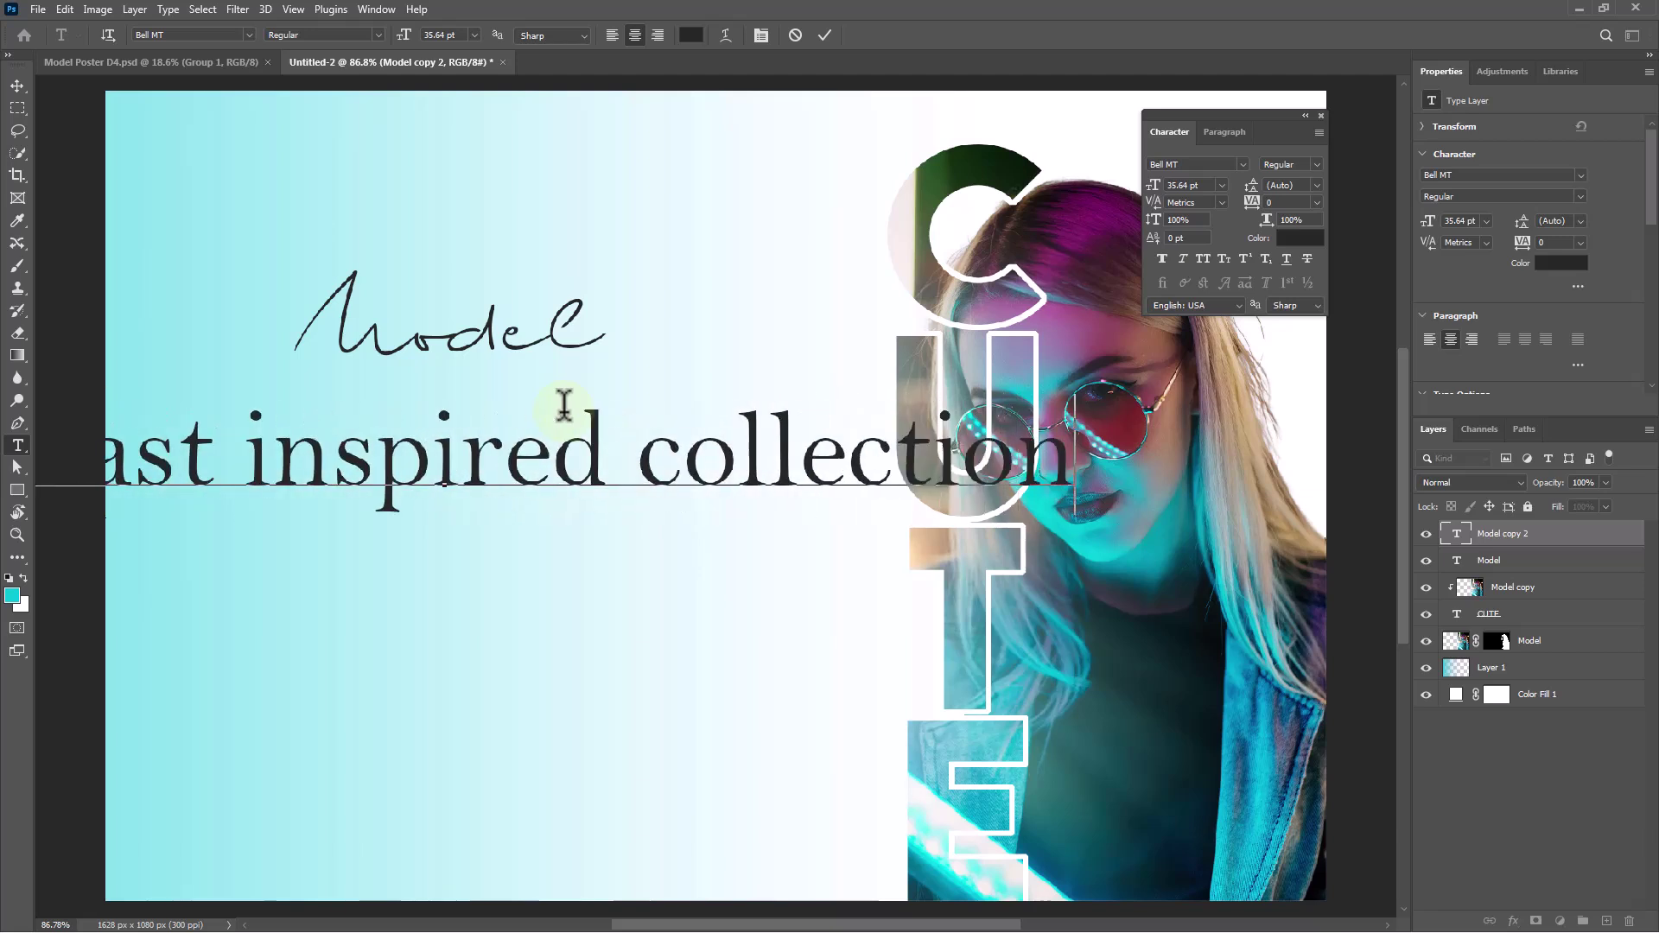
Step: Set the Contrast inspired collection text's size to 7 pt
key("ctrl+a")
left_click(475, 35)
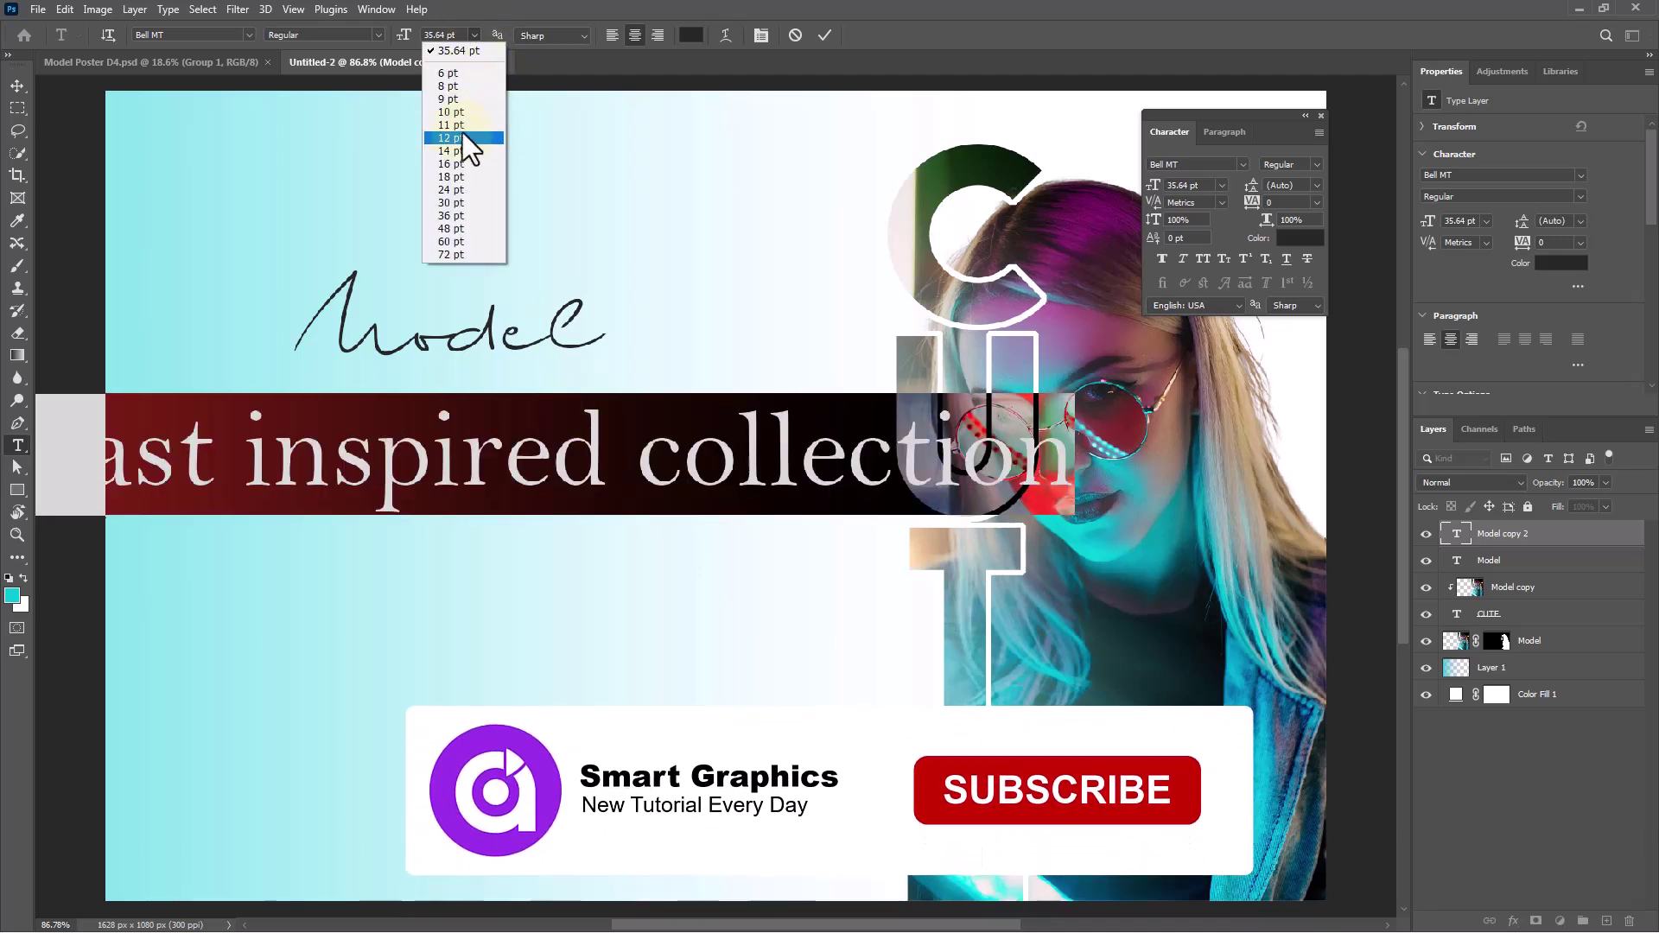
left_click(463, 132)
left_click_drag(403, 36, 403, 36)
left_click(822, 36)
Step: Place a copy of the Contrast inspired collection text just below the original and change its wording to COOL & CLEAN
key("v")
left_click_drag(471, 493, 482, 546)
double_click(484, 512)
type("COOL")
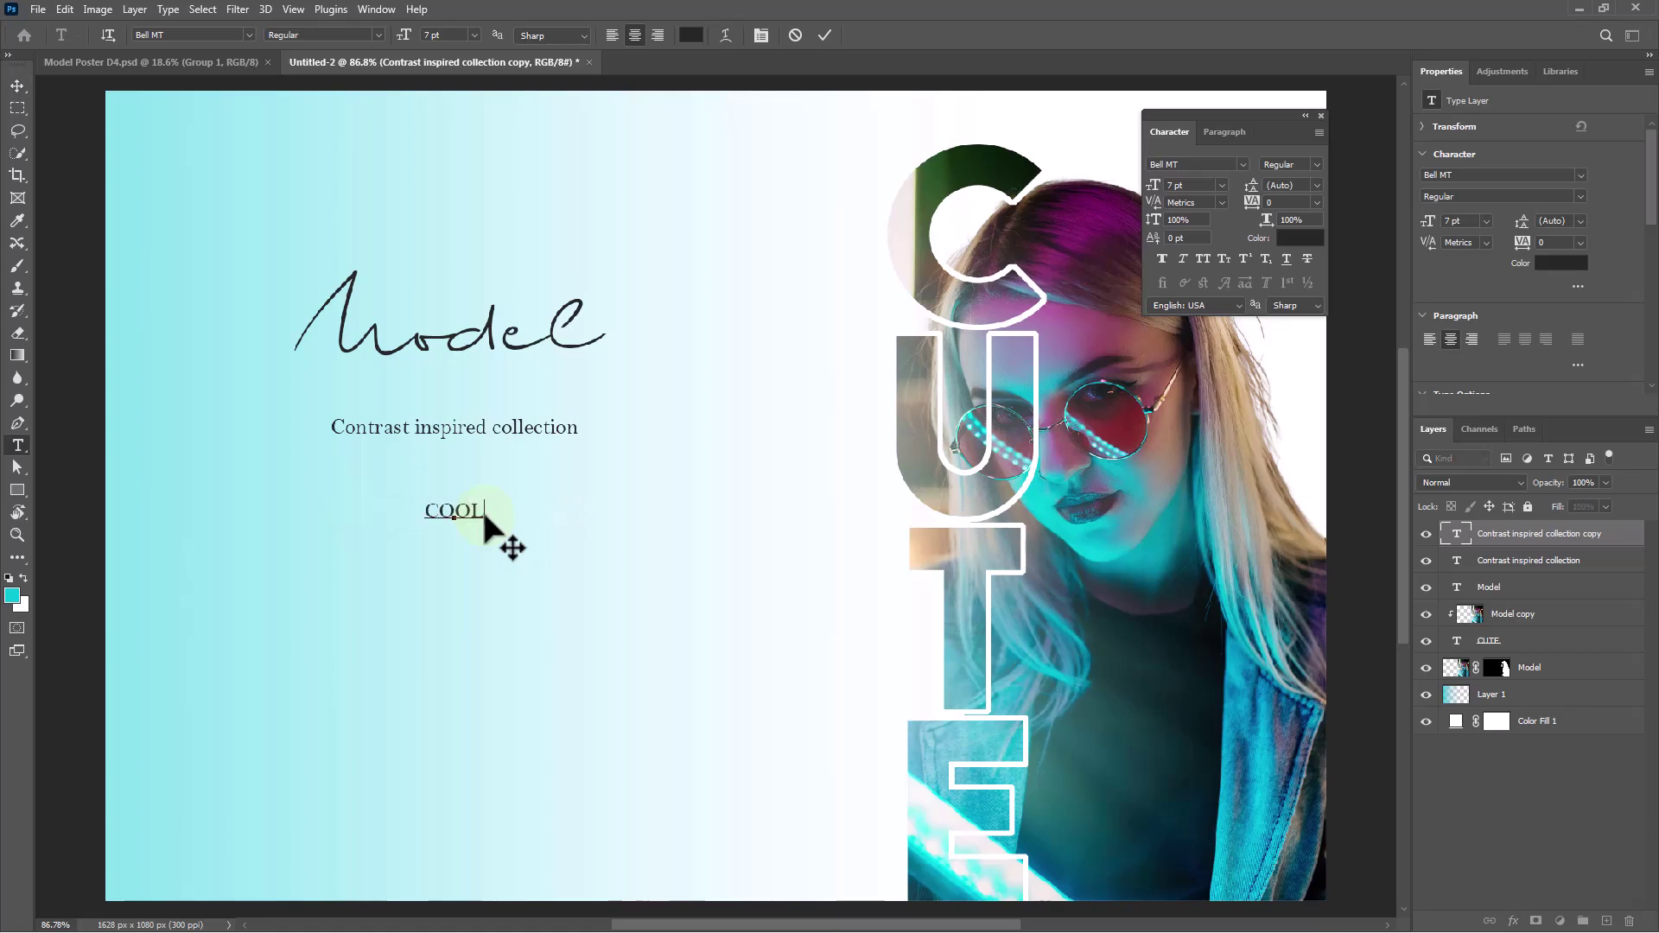
type(" & CLEAN")
Step: Set the COOL & CLEAN text's size to 12 pt and move it up close beneath the Contrast inspired collection line
key("ctrl+a")
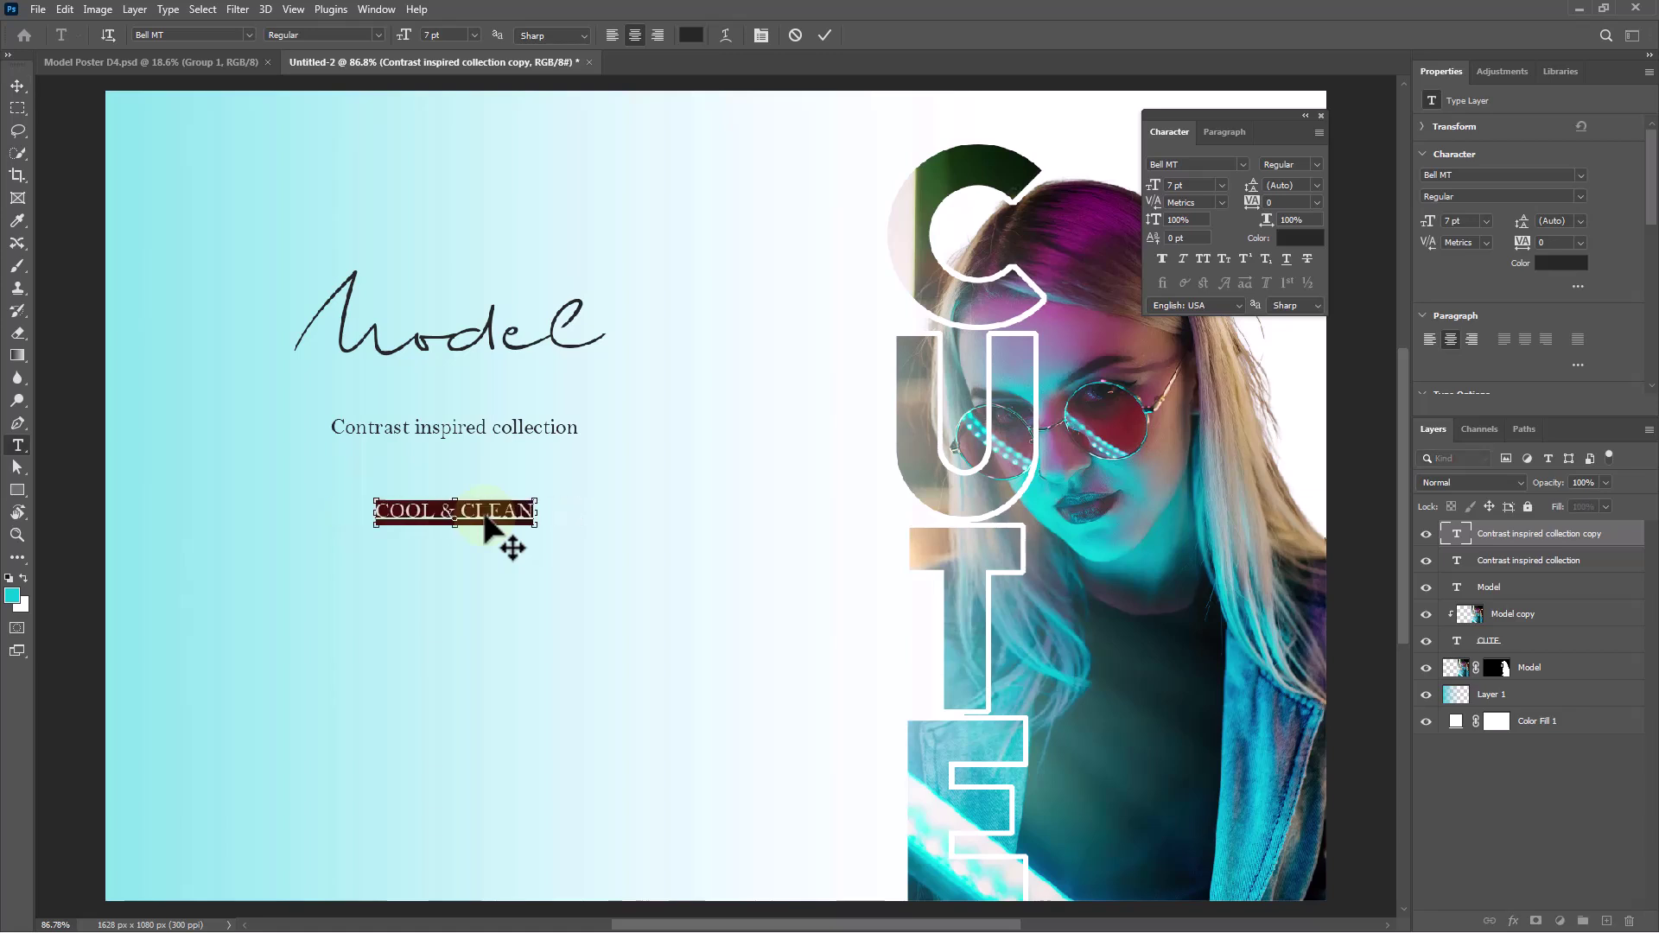
left_click(473, 35)
left_click(445, 174)
left_click_drag(405, 37, 400, 42)
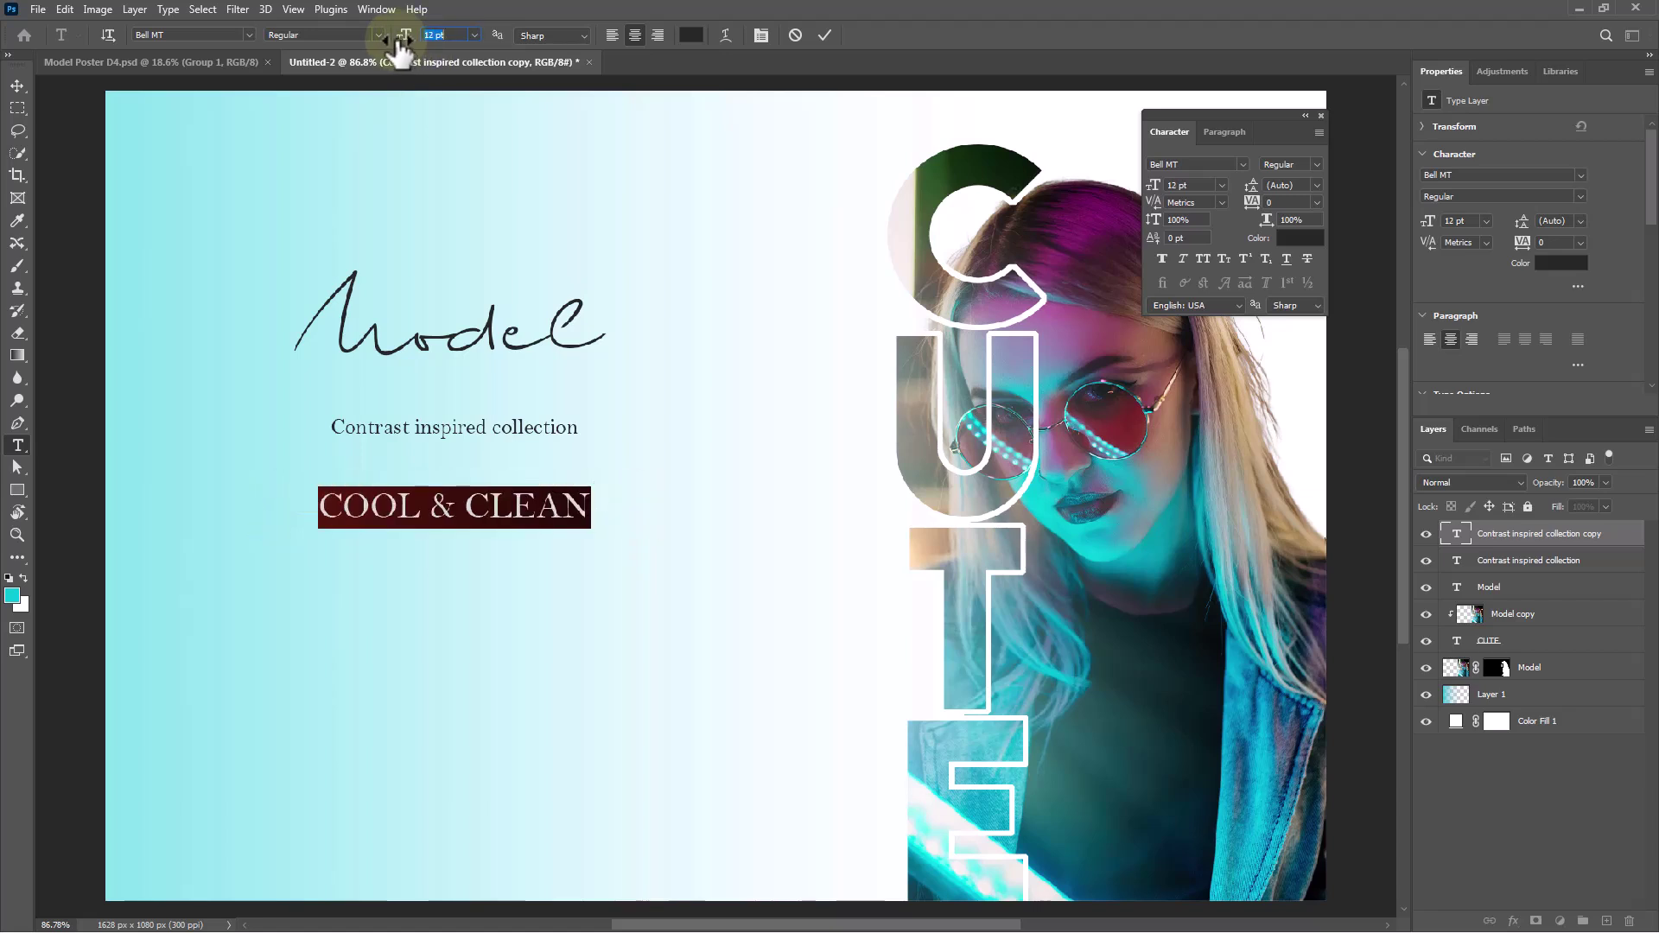
left_click(824, 35)
key("v")
Step: Place another copy of the Contrast inspired collection text near the poster's lower edge and reword it as Great Launch at Central Palace
left_click_drag(497, 502, 478, 778)
left_click(503, 431, "ctrl")
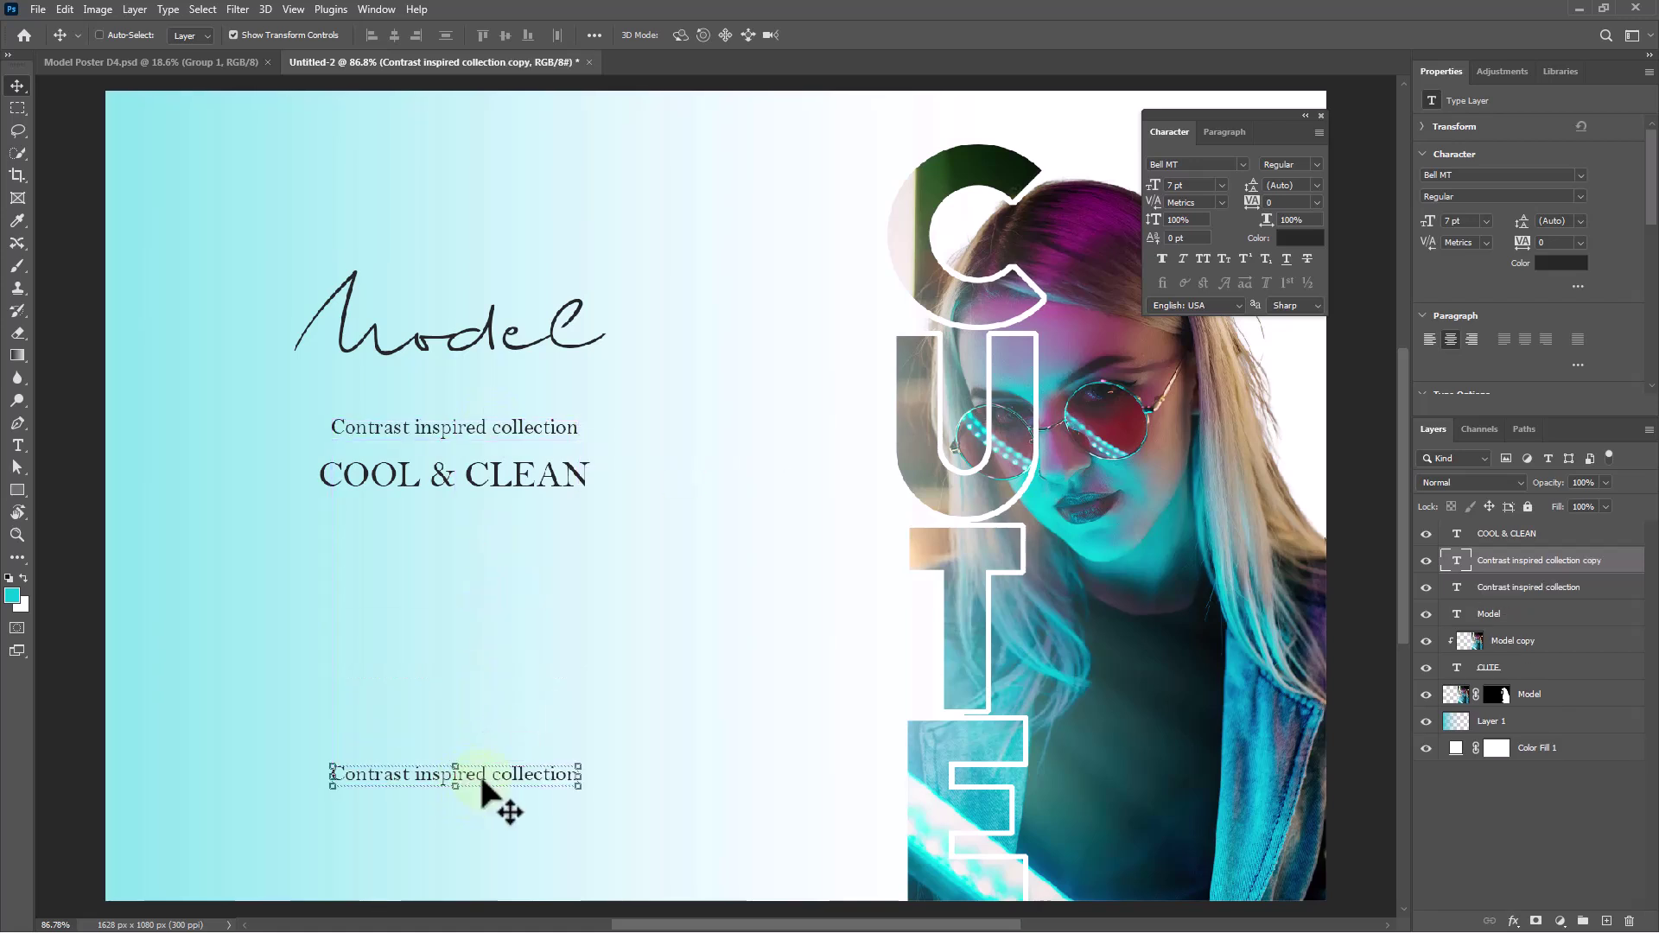
double_click(480, 781)
type("g")
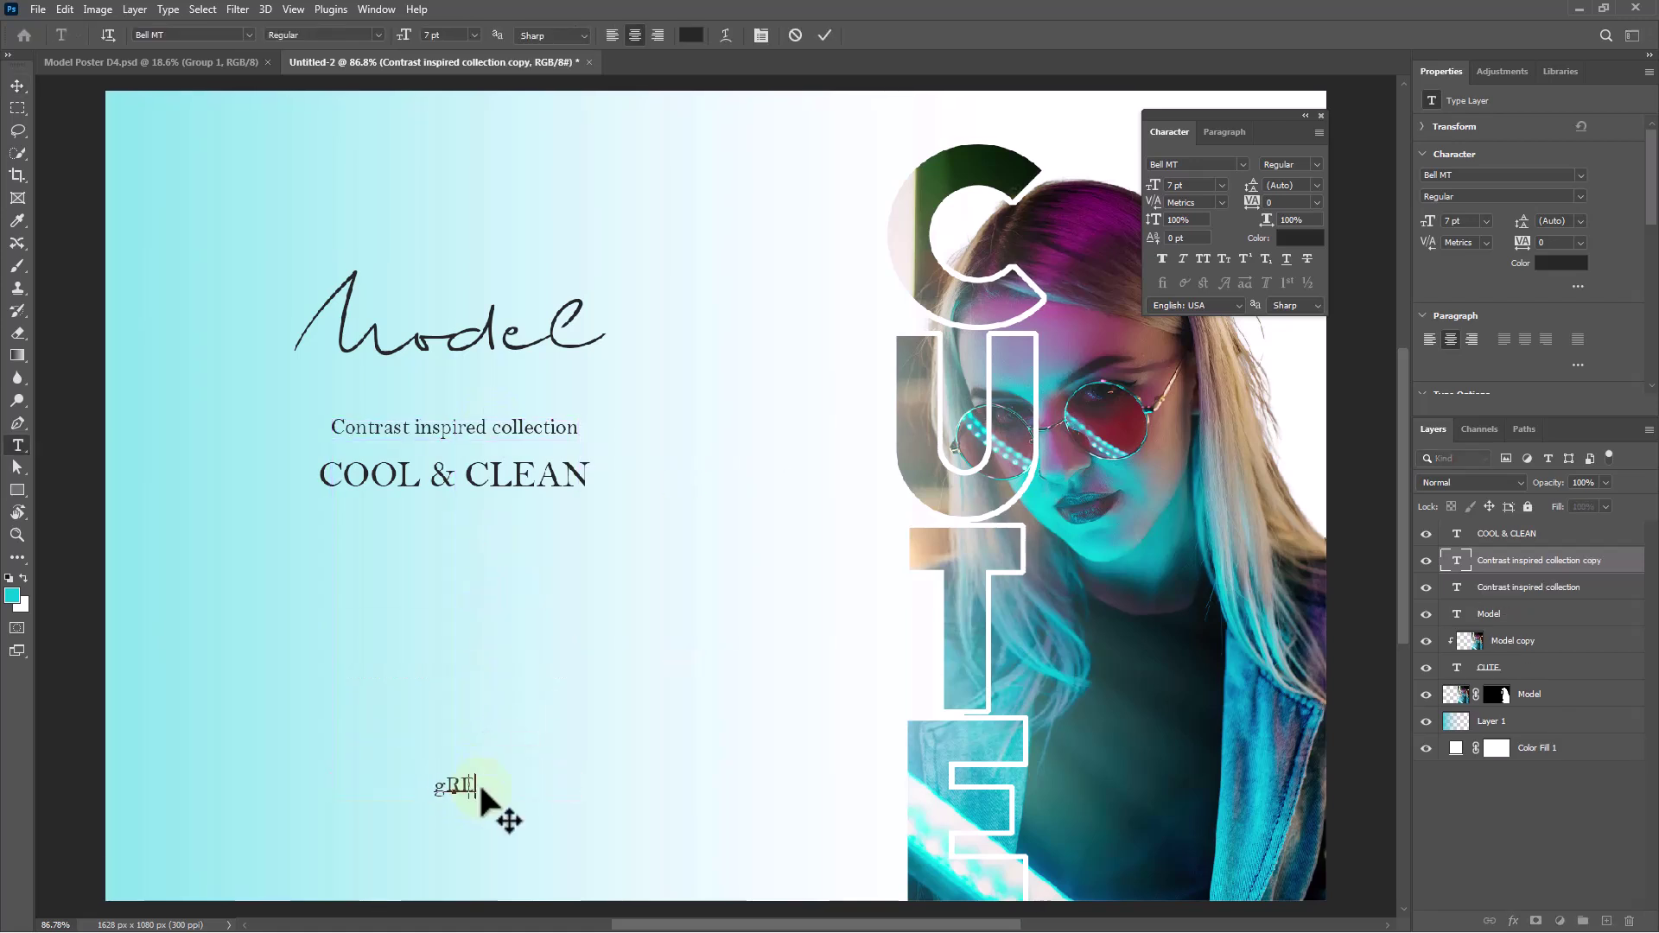
type("reat Launch at Centr")
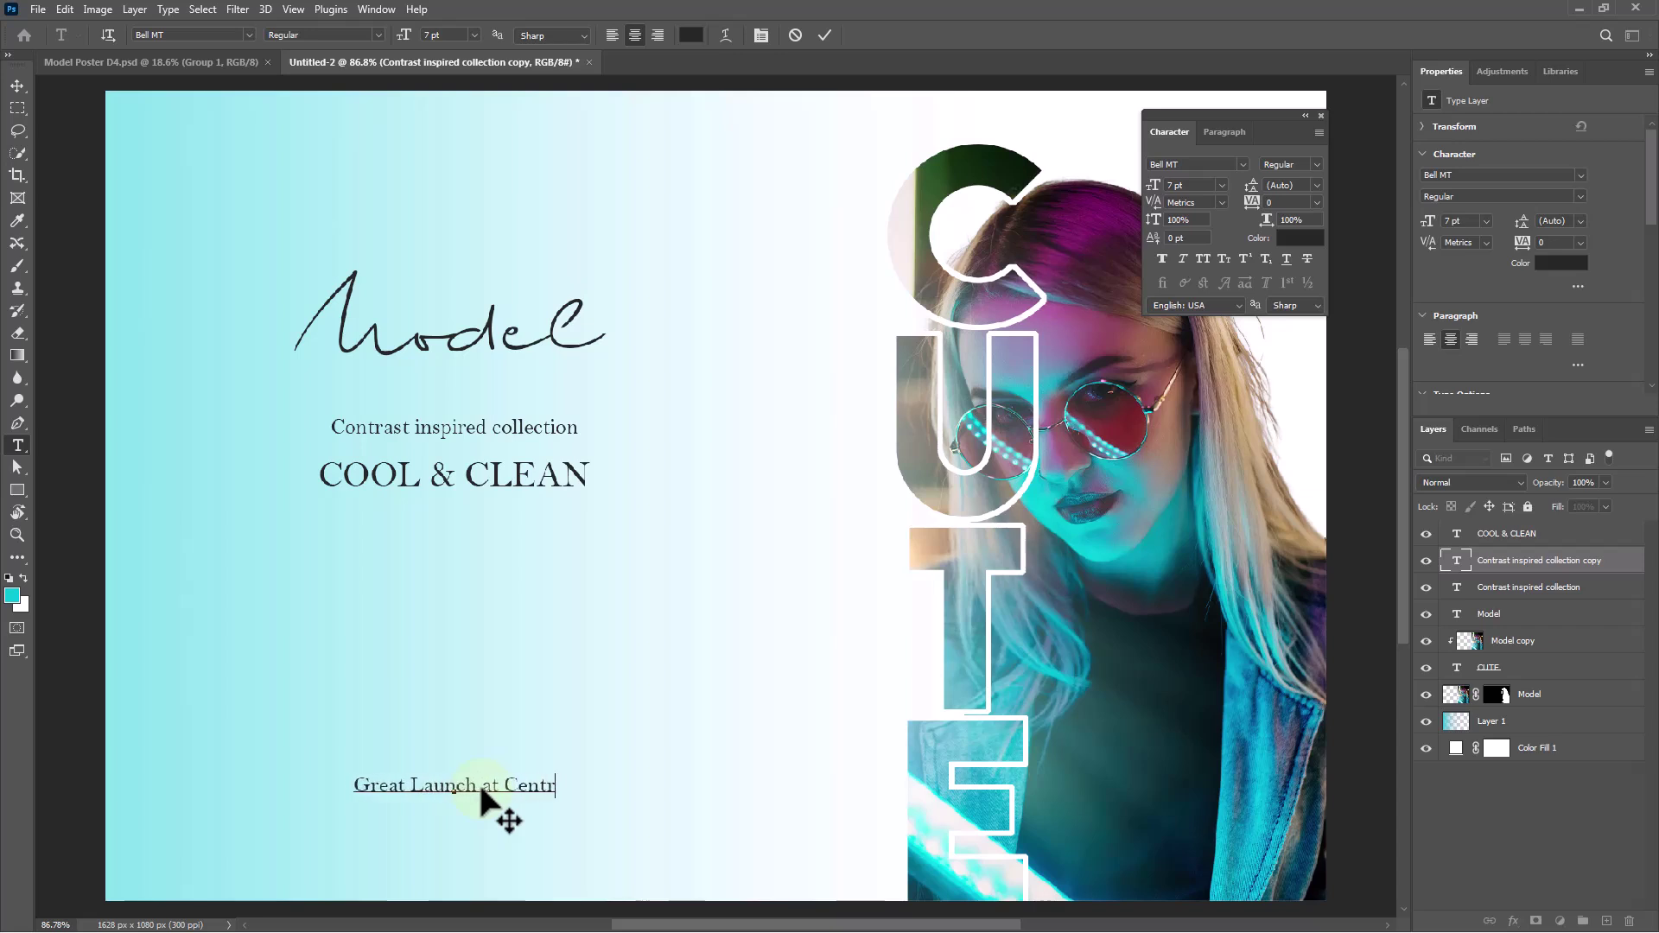
type("al Palace")
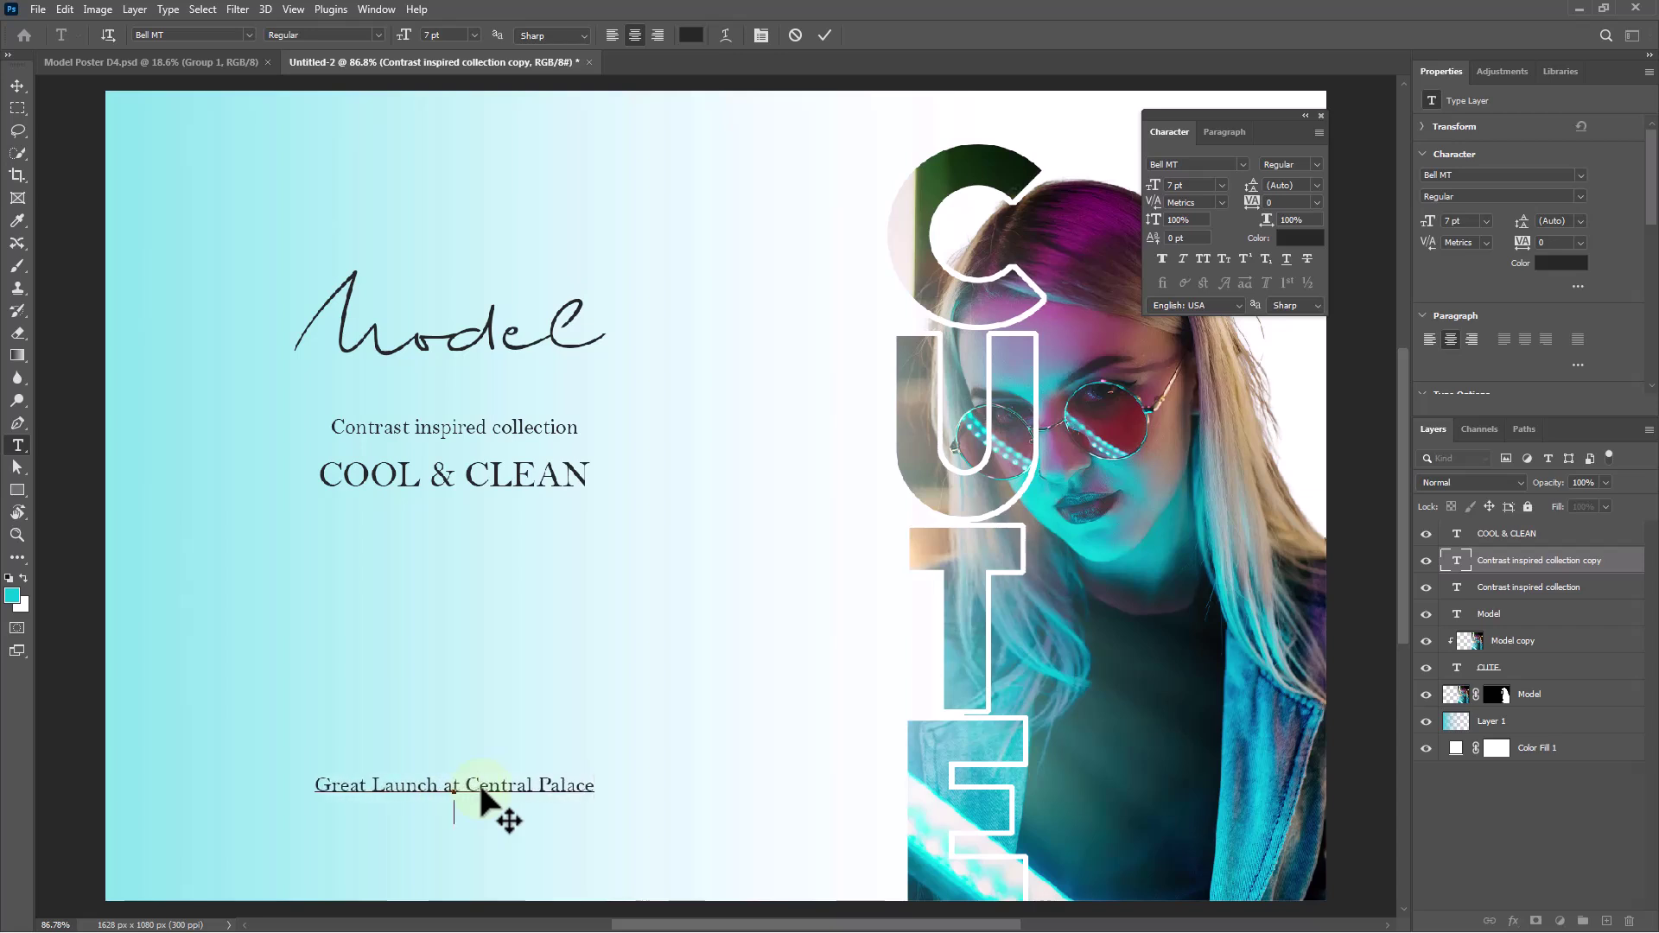
Step: Add a second line reading Feb 28 collection 2023 to the Great Launch text and close the floating character settings
key("Return")
type("Ech ")
type("2")
type("8 collection")
type(" 2023")
key("ctrl+Return")
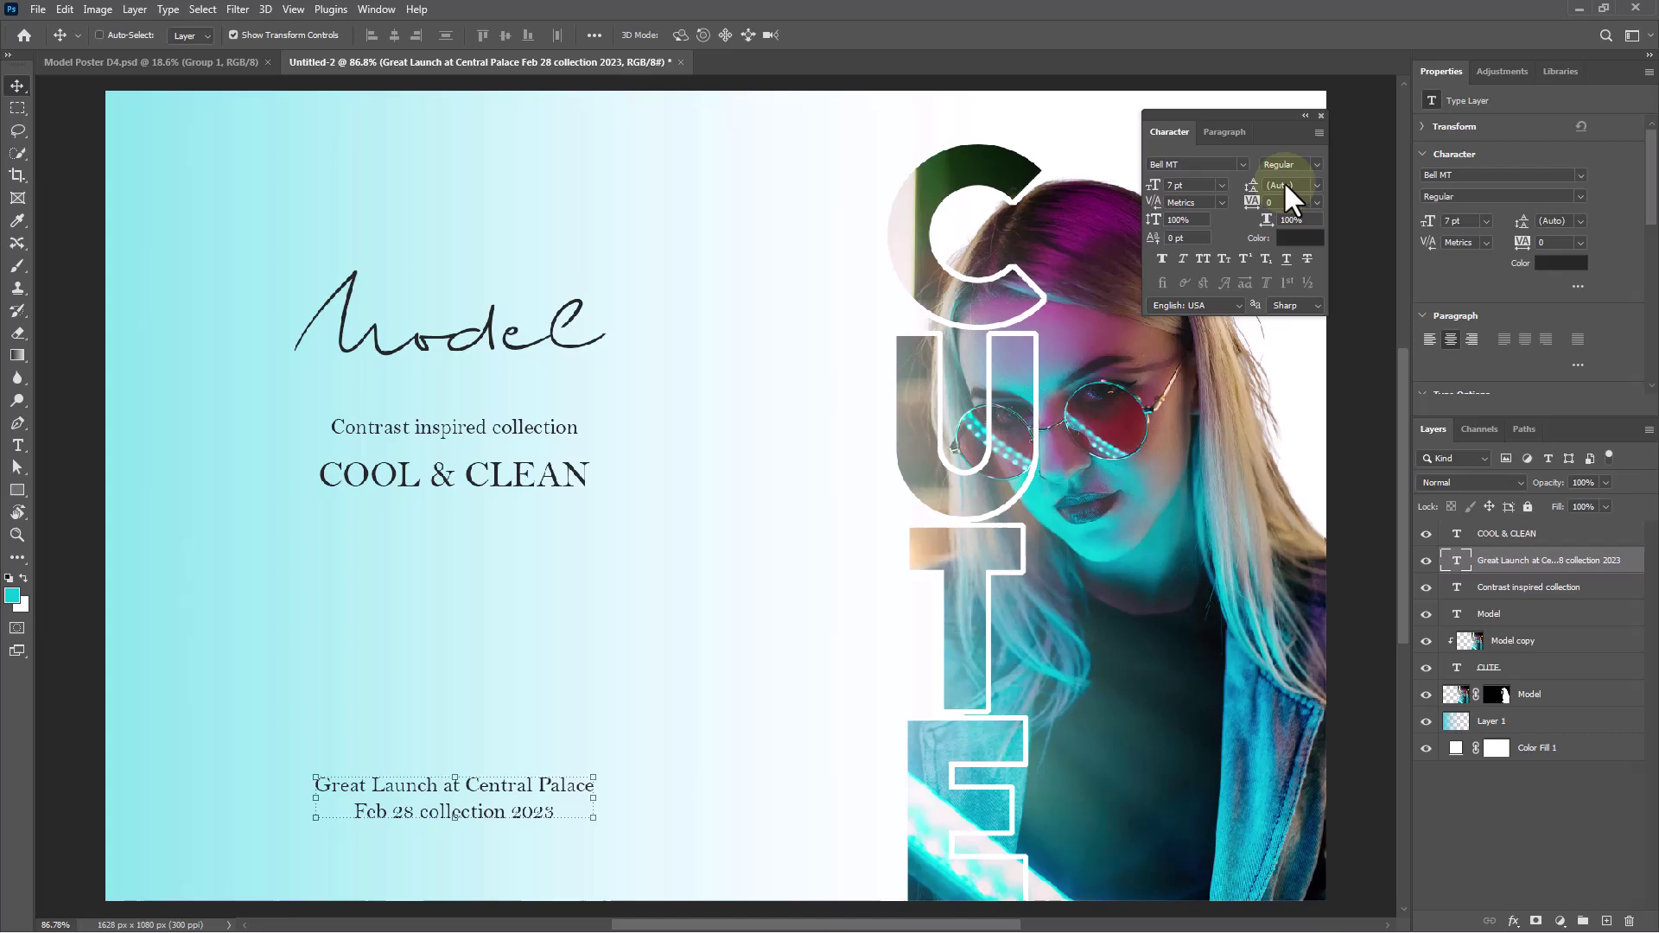
left_click(1320, 115)
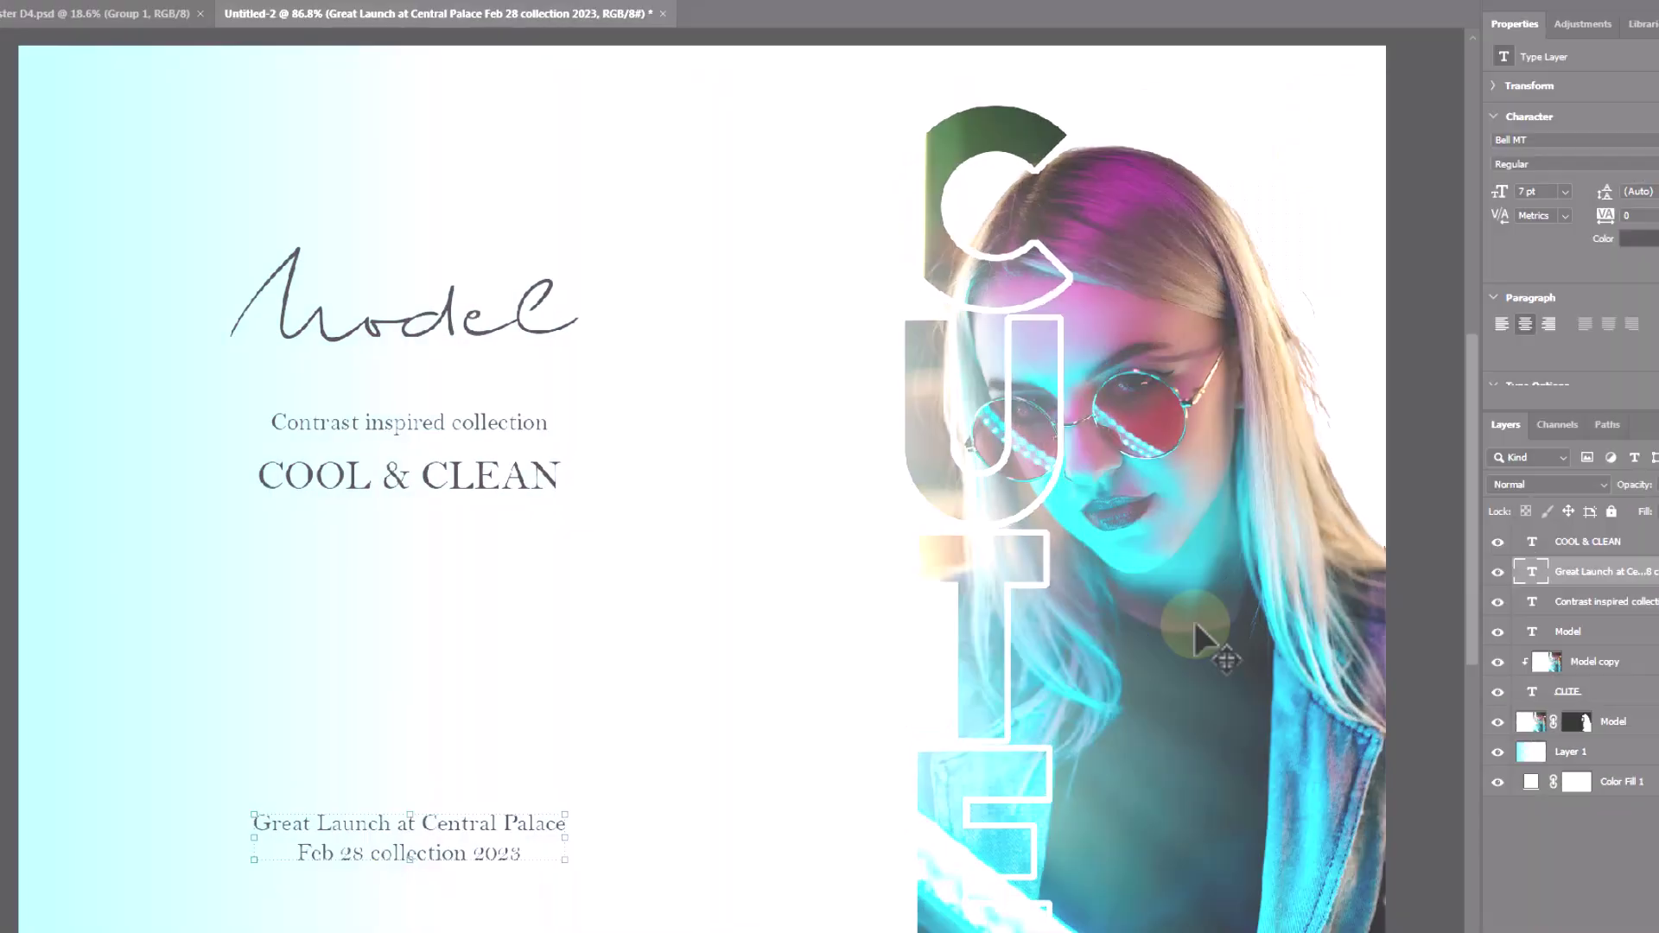